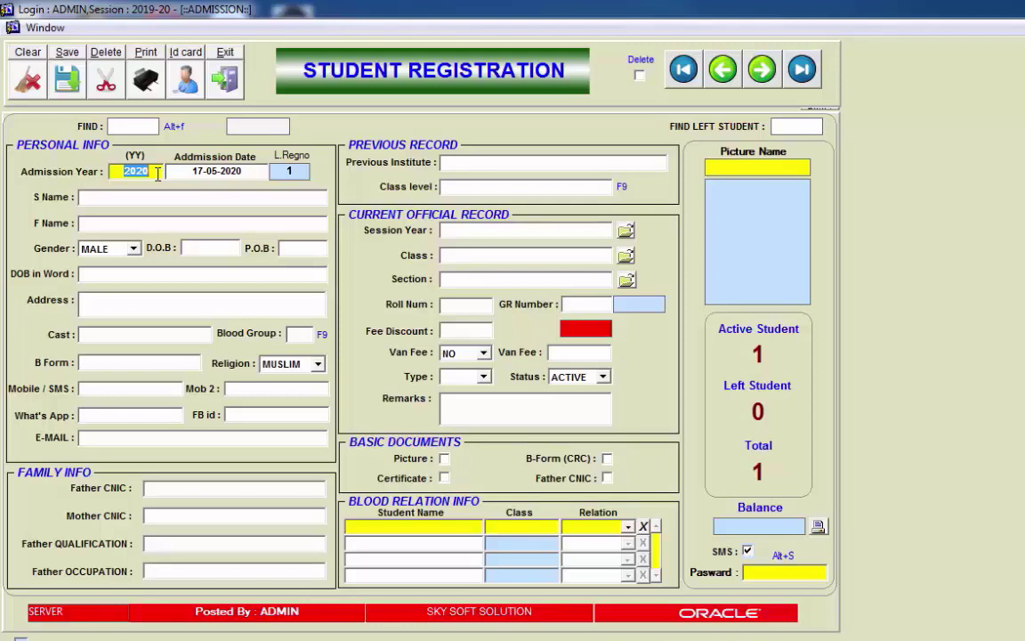
Step: Set the admission date to 01-01-2020
{"action": "key", "text": "Return"}
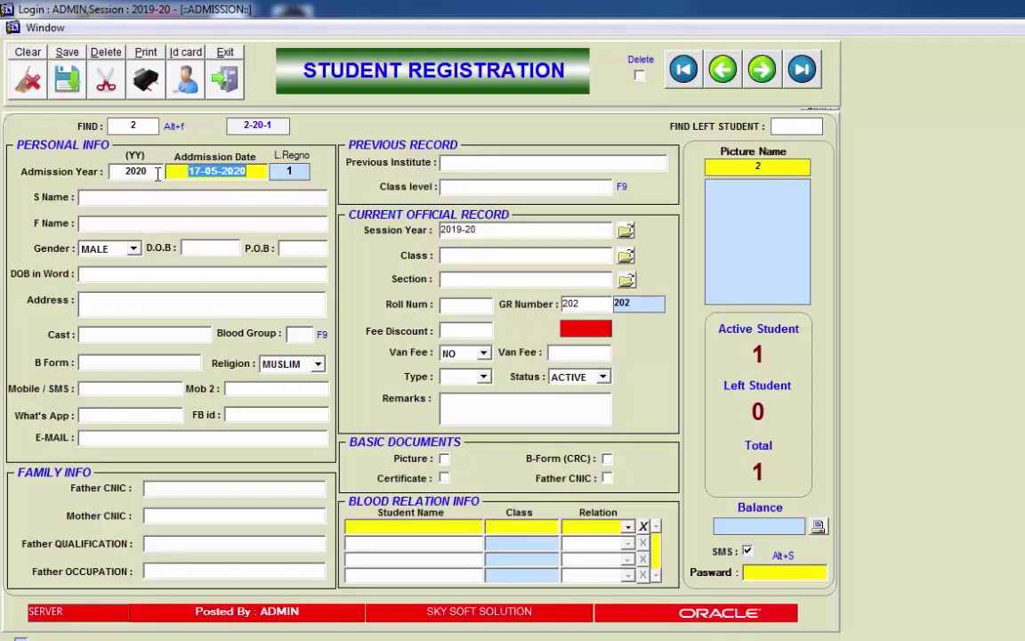
{"action": "key", "text": "alt+c"}
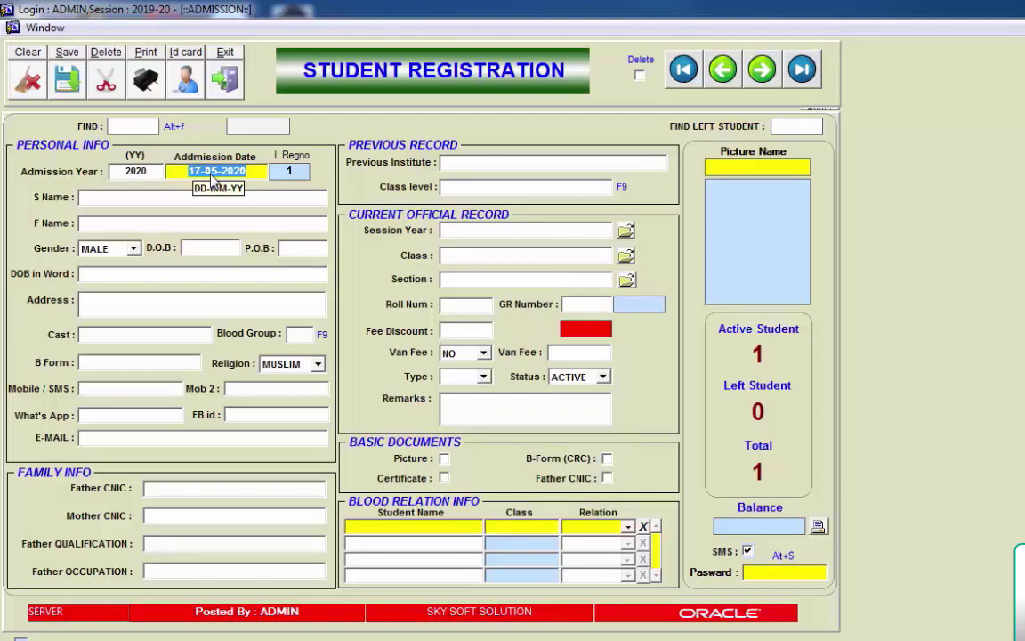
{"action": "type", "text": "010101"}
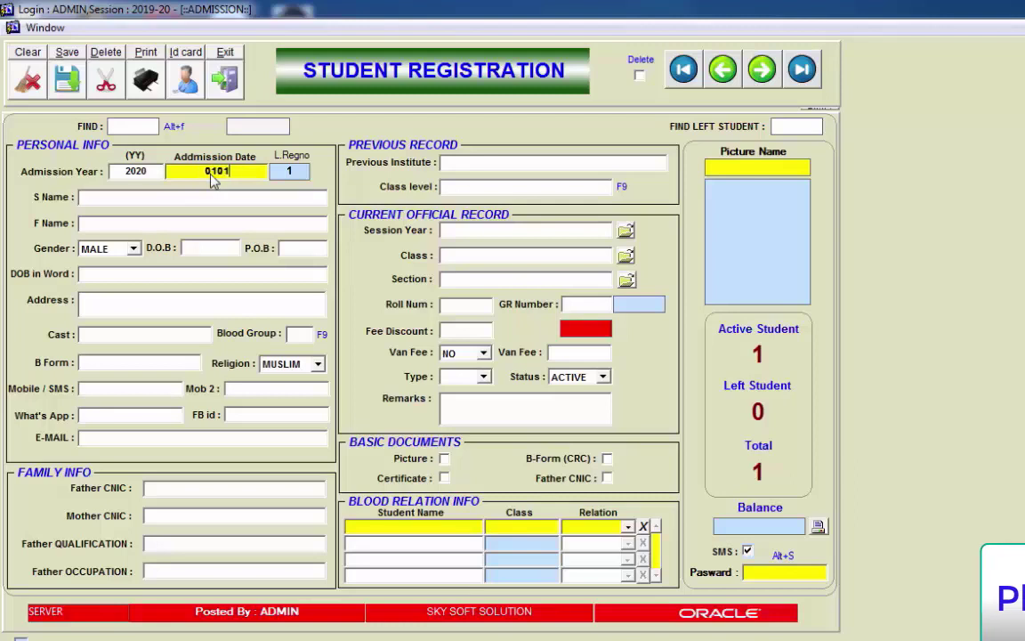
{"action": "type", "text": "2020"}
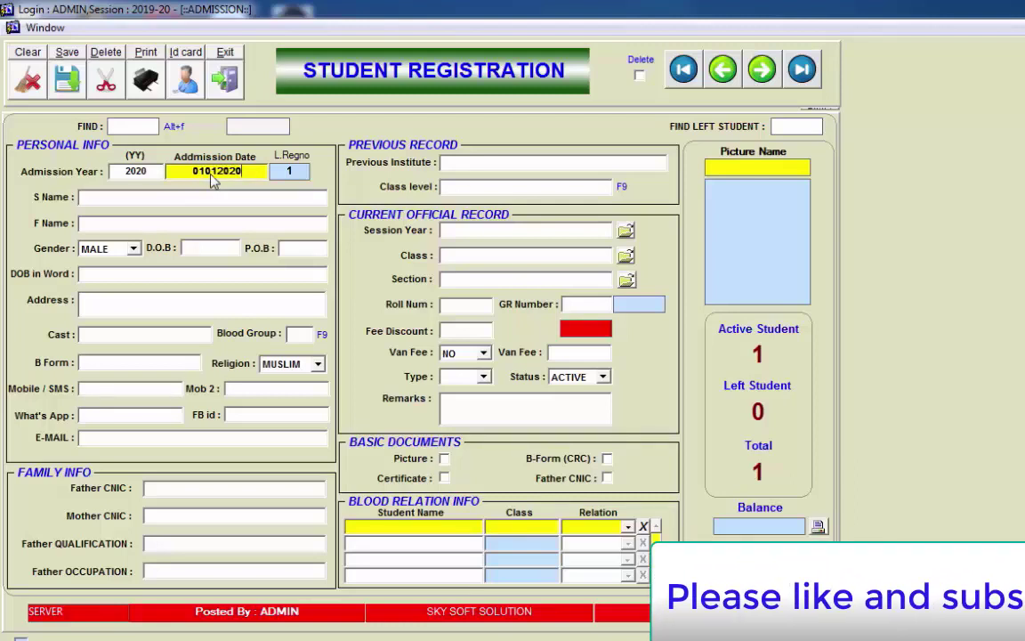
{"action": "key", "text": "Return"}
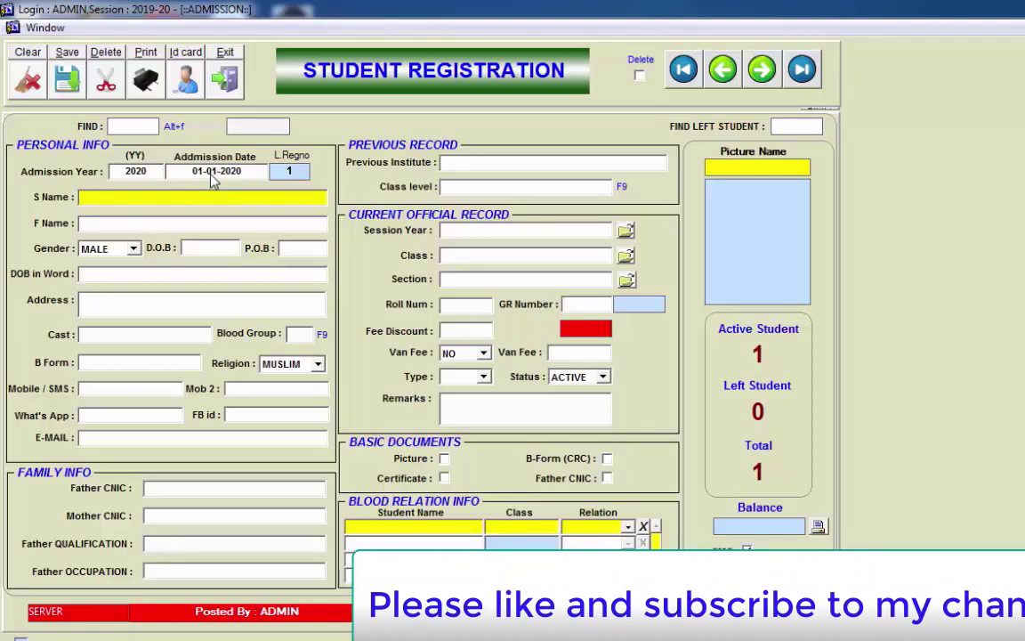
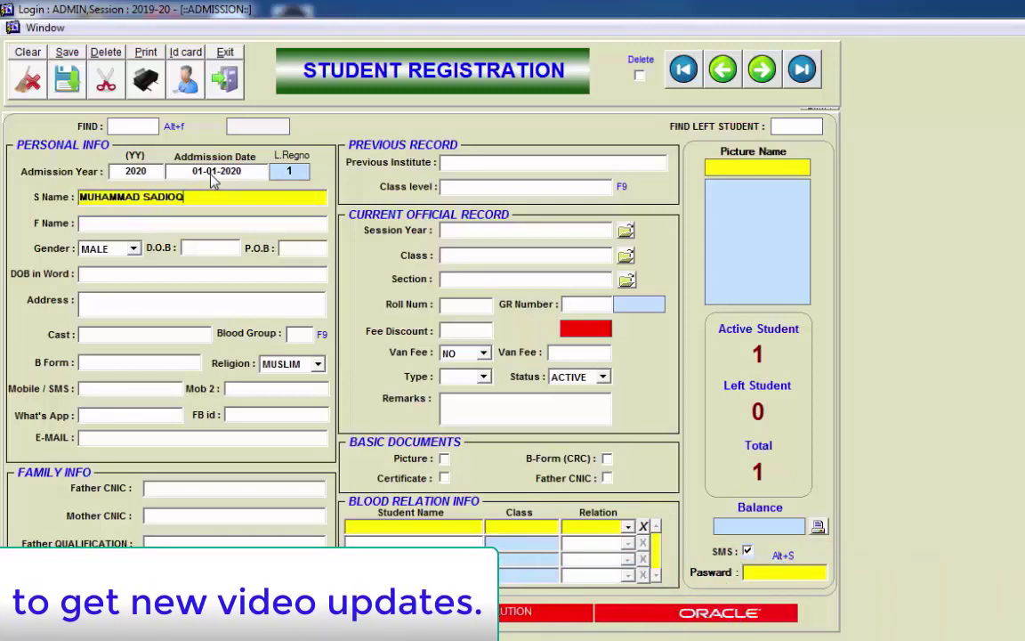
Step: Enter the student's name in S Name and the father's name in F Name
{"action": "key", "text": "Return"}
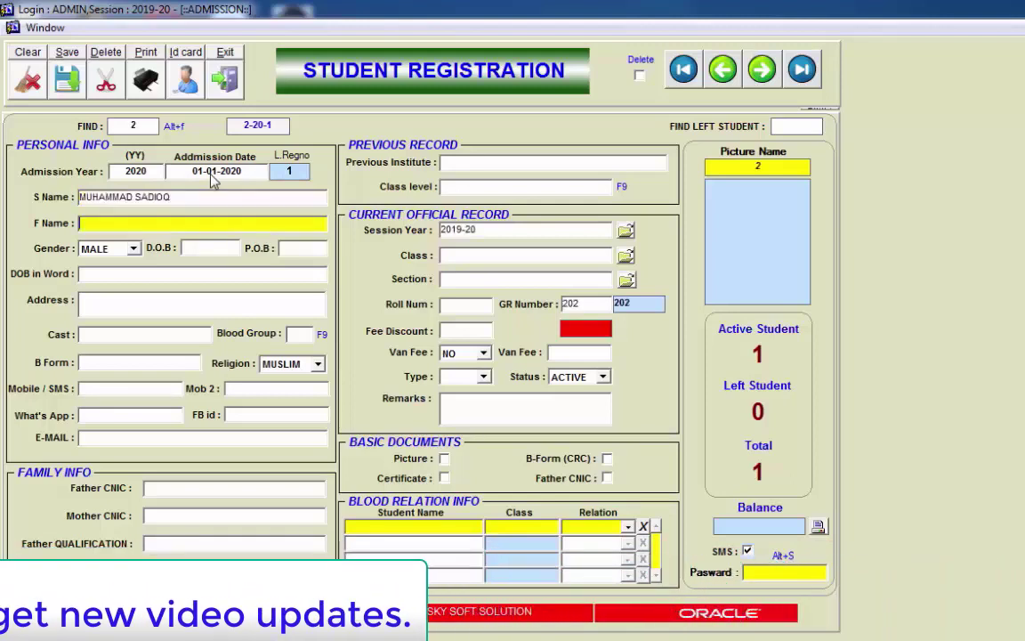
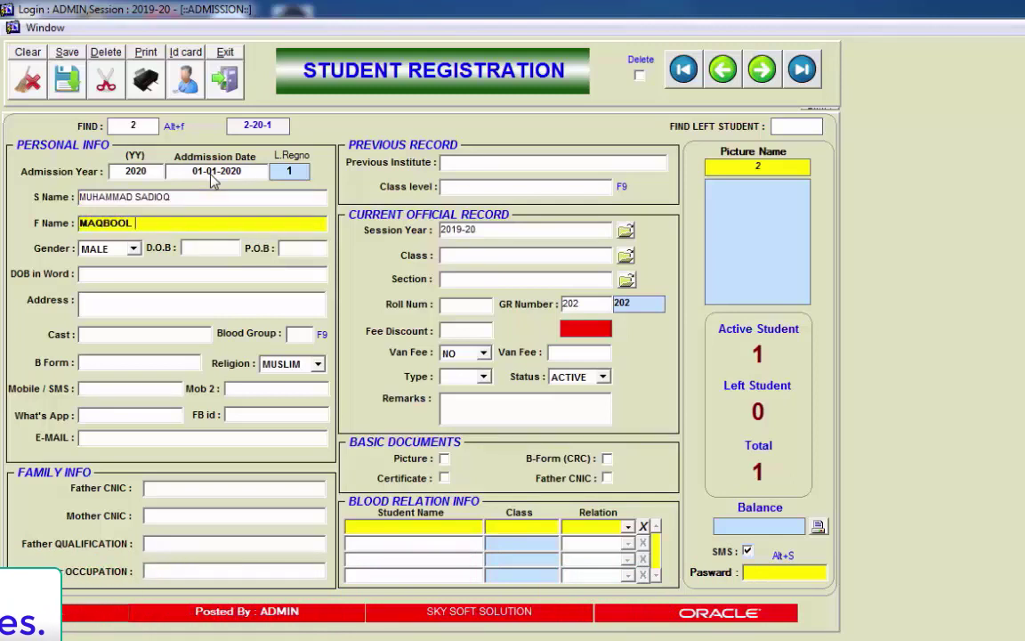
{"action": "key", "text": "Return"}
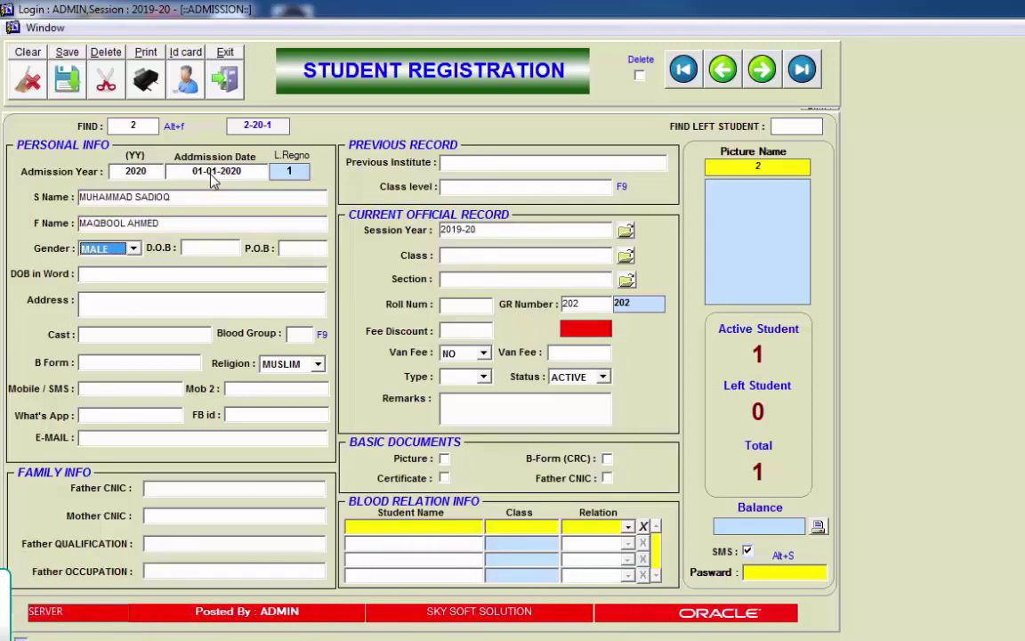
{"action": "left_click", "coordinate": [133, 250]}
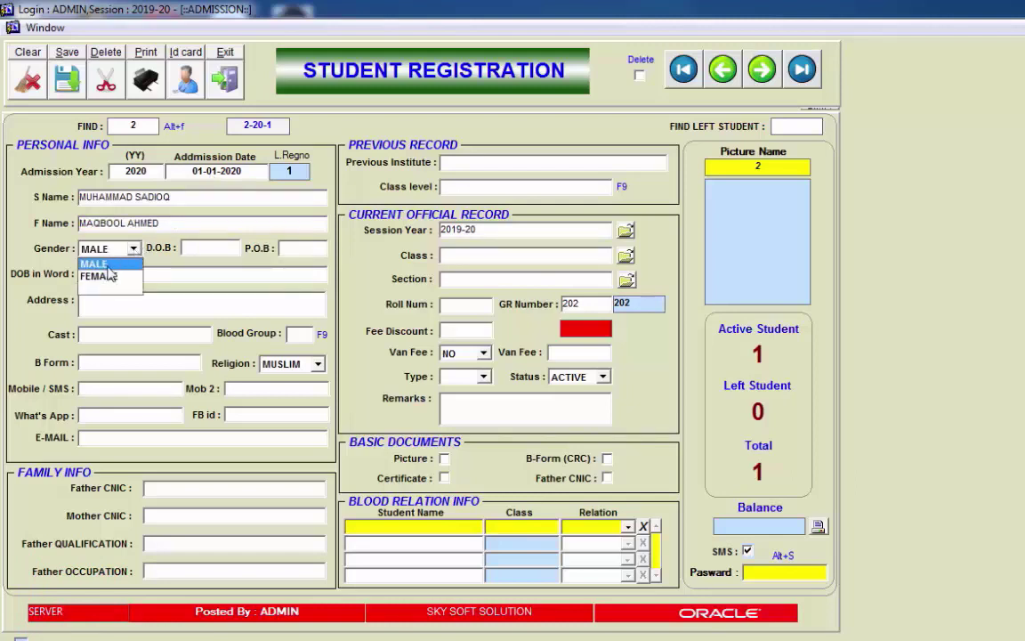
{"action": "left_click", "coordinate": [133, 265]}
{"action": "key", "text": "Tab"}
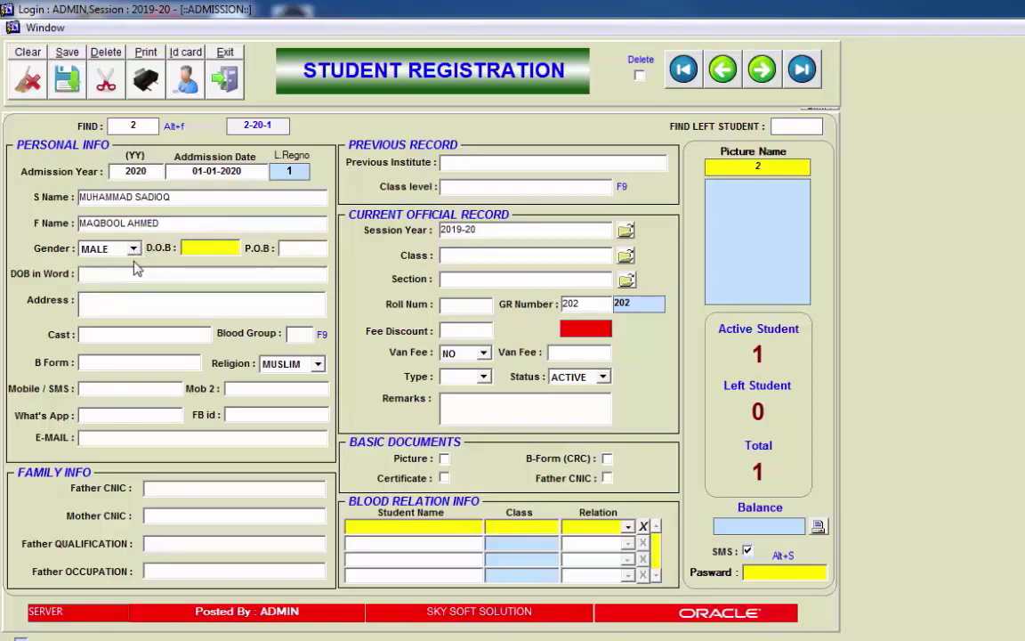
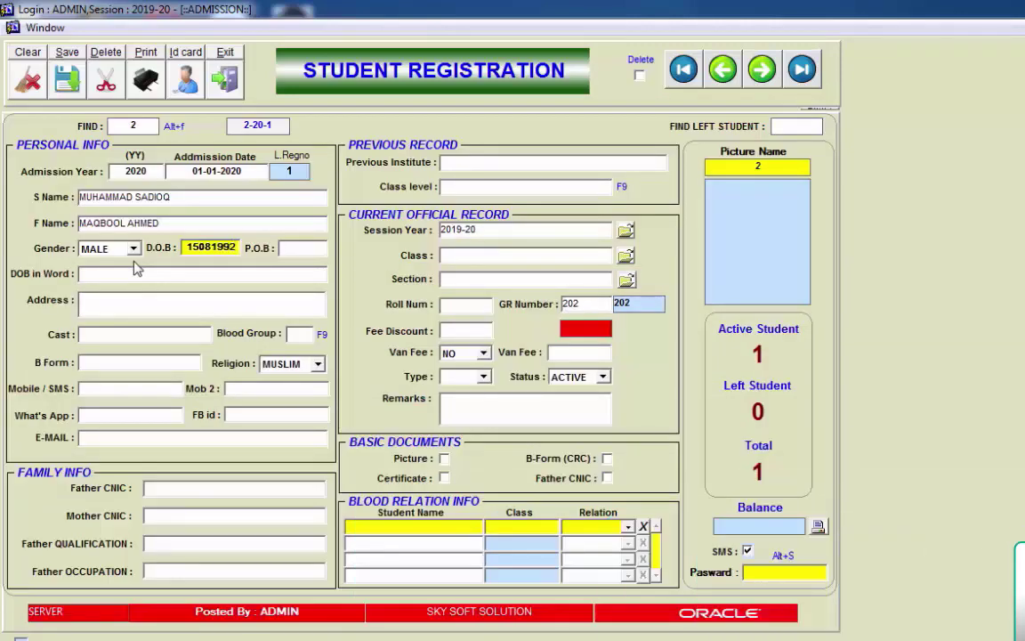
{"action": "key", "text": "Return"}
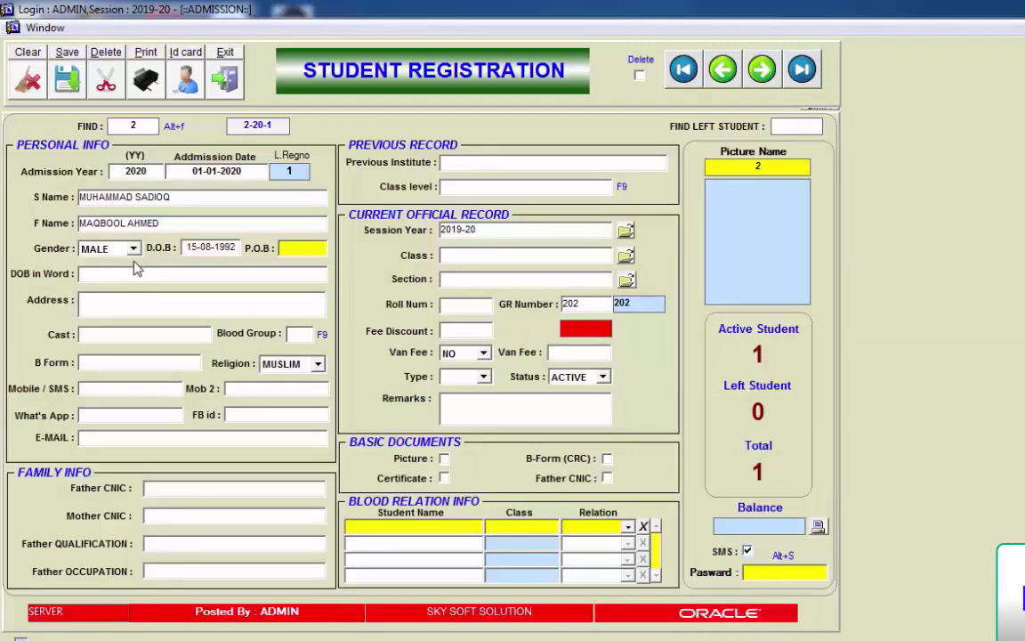
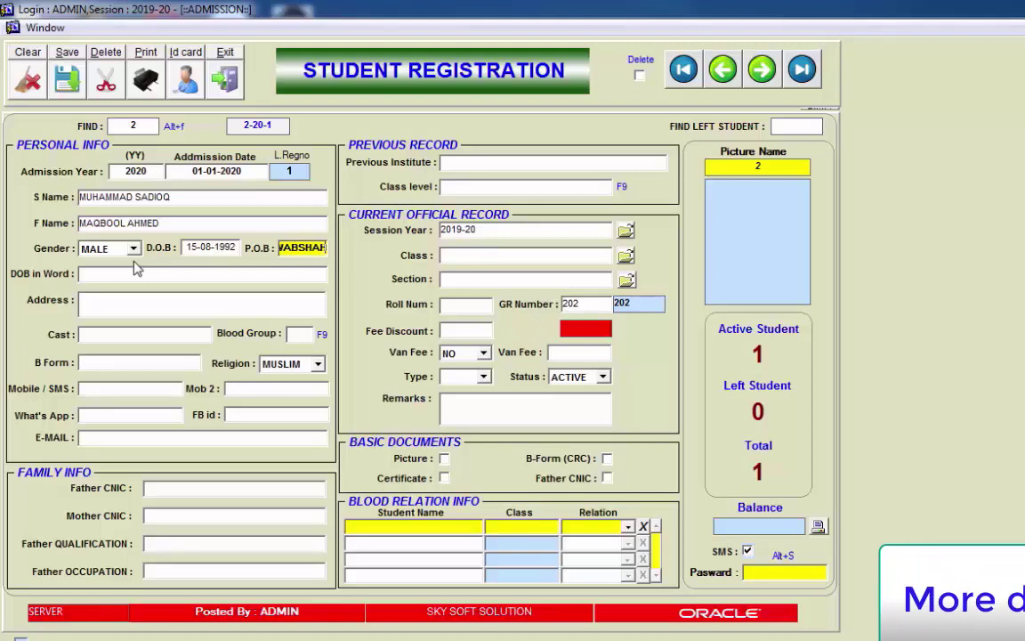
{"action": "key", "text": "Return"}
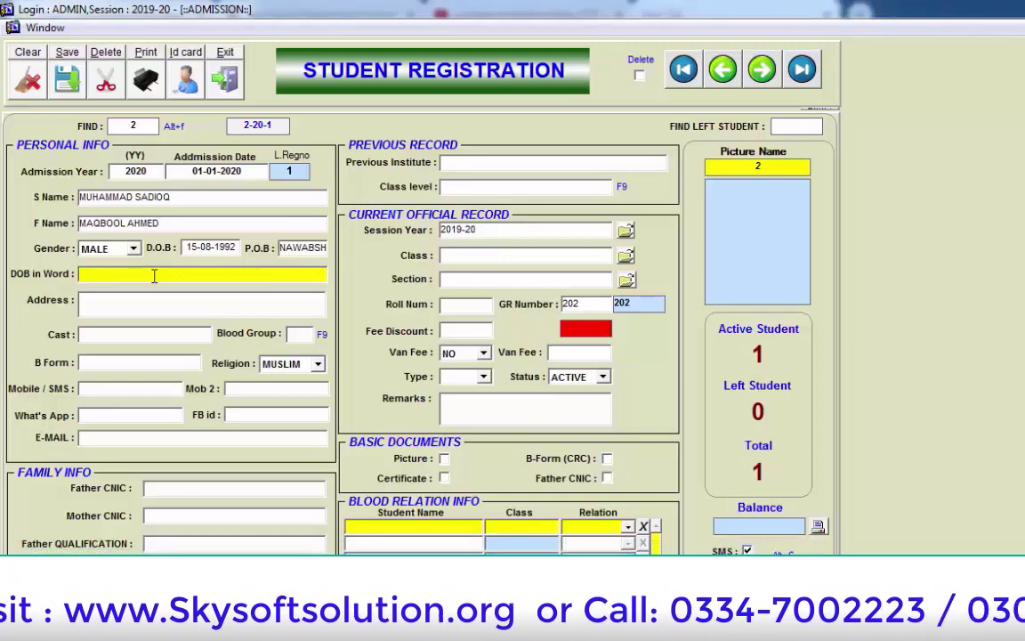
Step: Auto-fill DOB in Word, enter the student's home address, and set caste to JUTT
{"action": "left_click", "coordinate": [154, 276]}
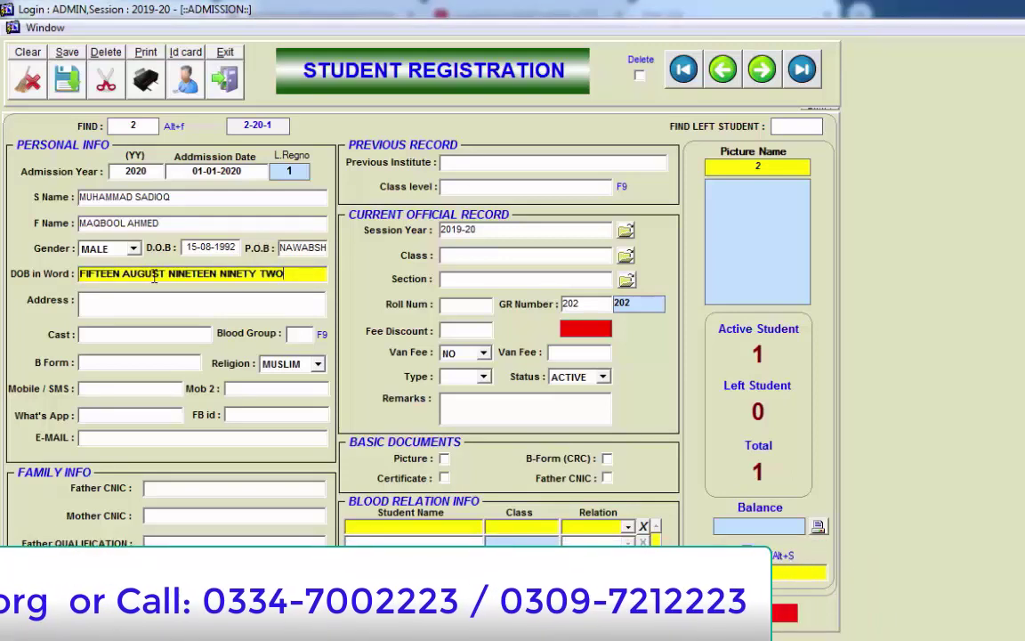
{"action": "key", "text": "Tab"}
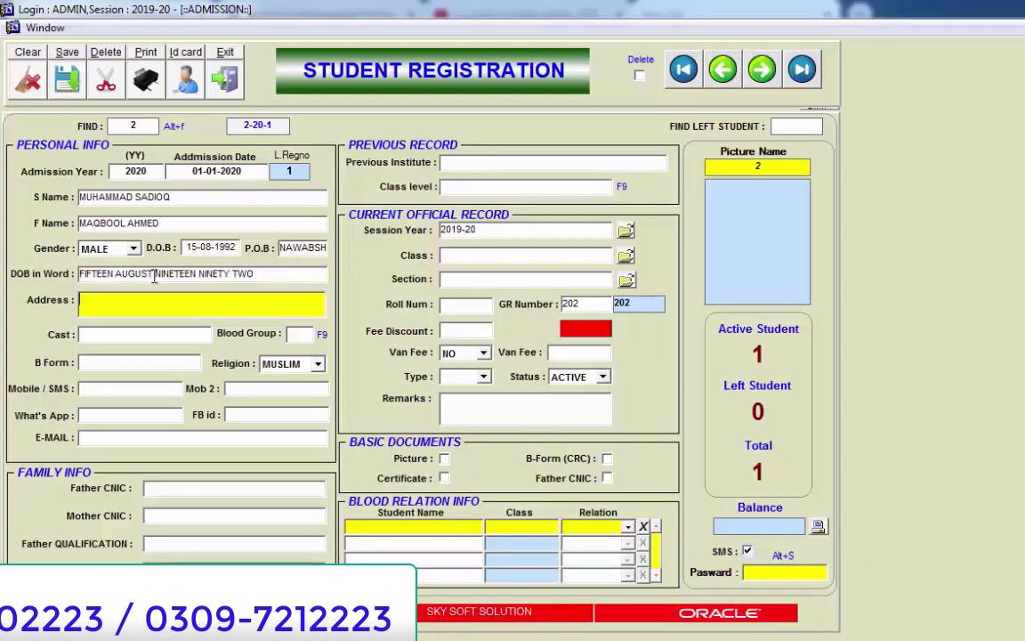
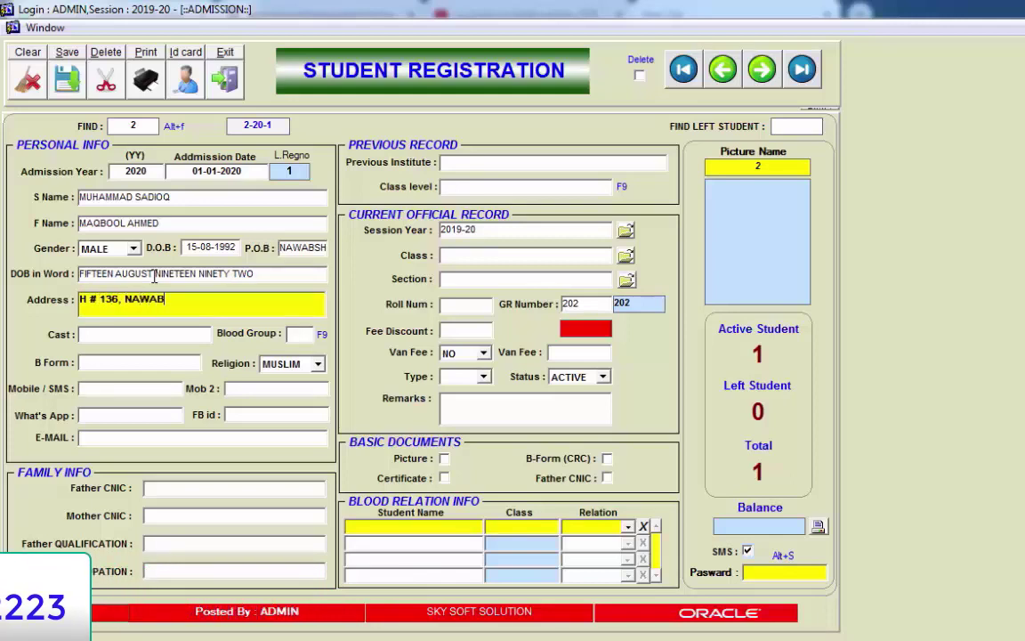
{"action": "key", "text": "Return"}
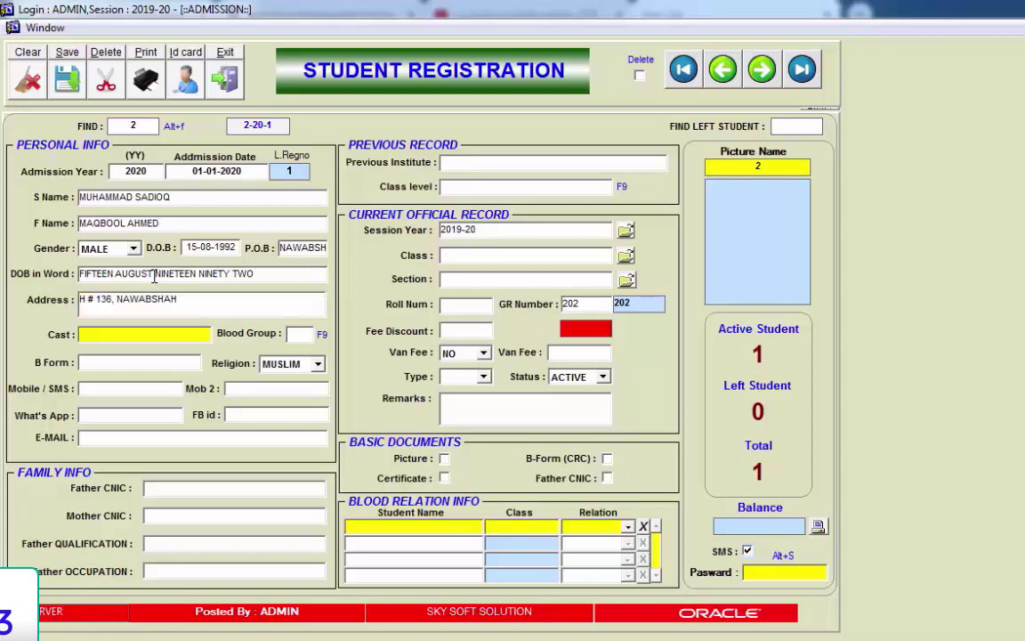
{"action": "type", "text": "JUTT"}
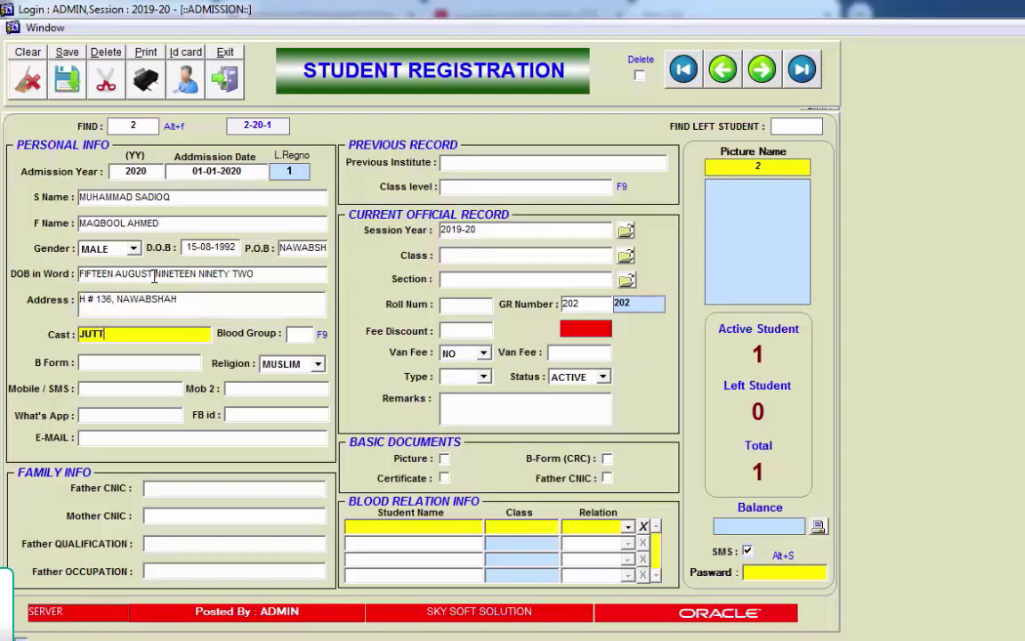
{"action": "key", "text": "Return"}
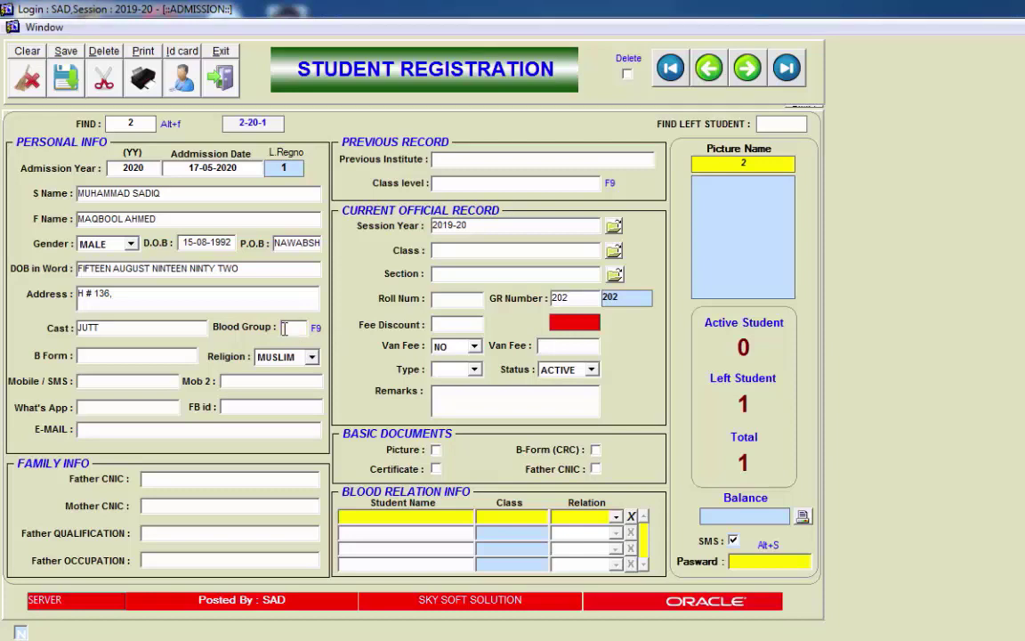
Step: Paste the B Form number and replace its trailing dash with '.7'
{"action": "left_click", "coordinate": [179, 356]}
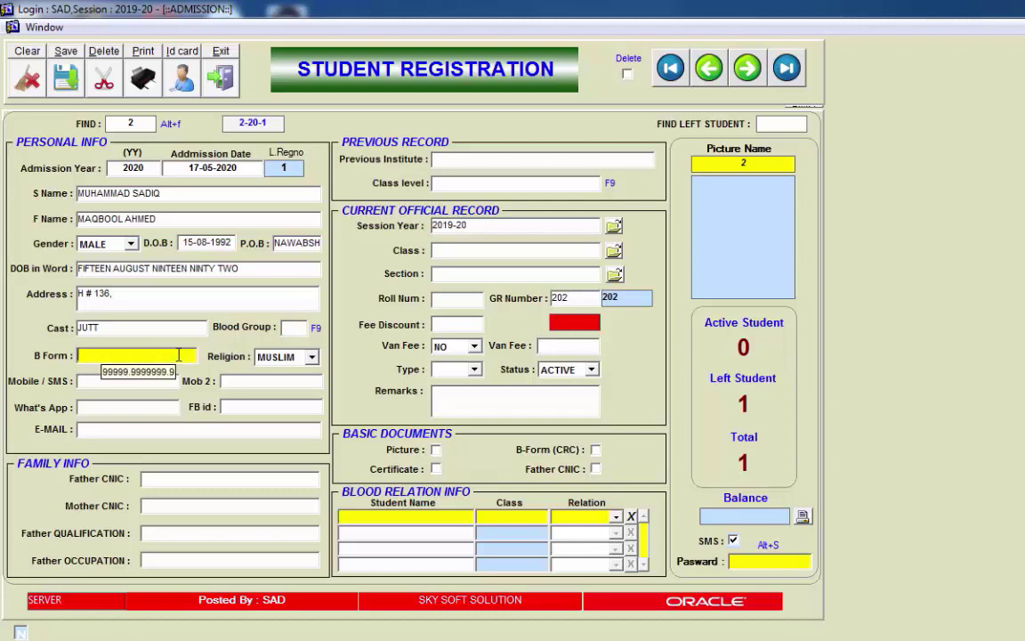
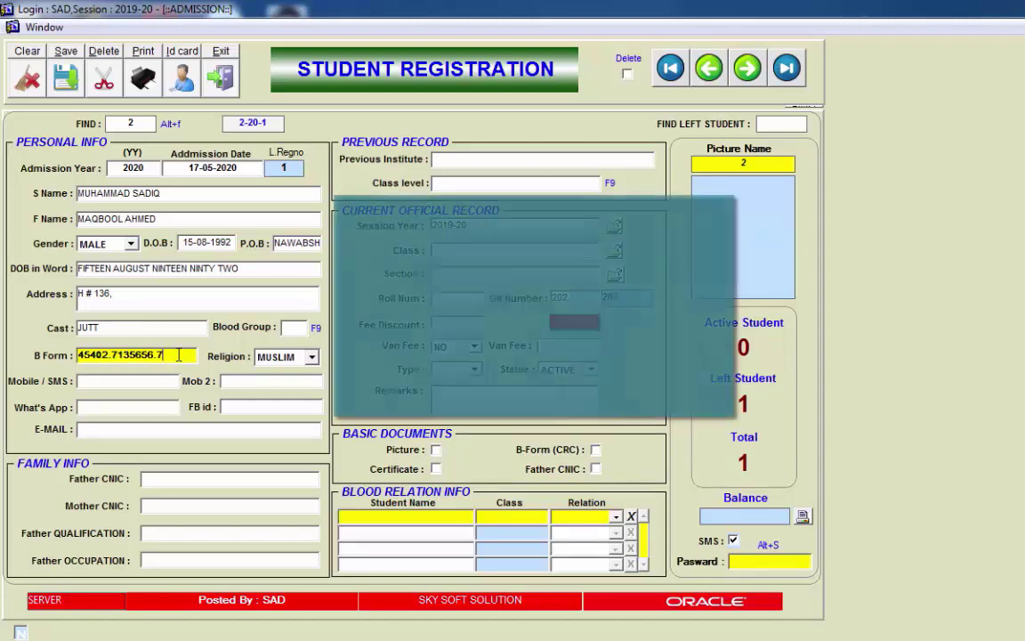
{"action": "type", "text": "-"}
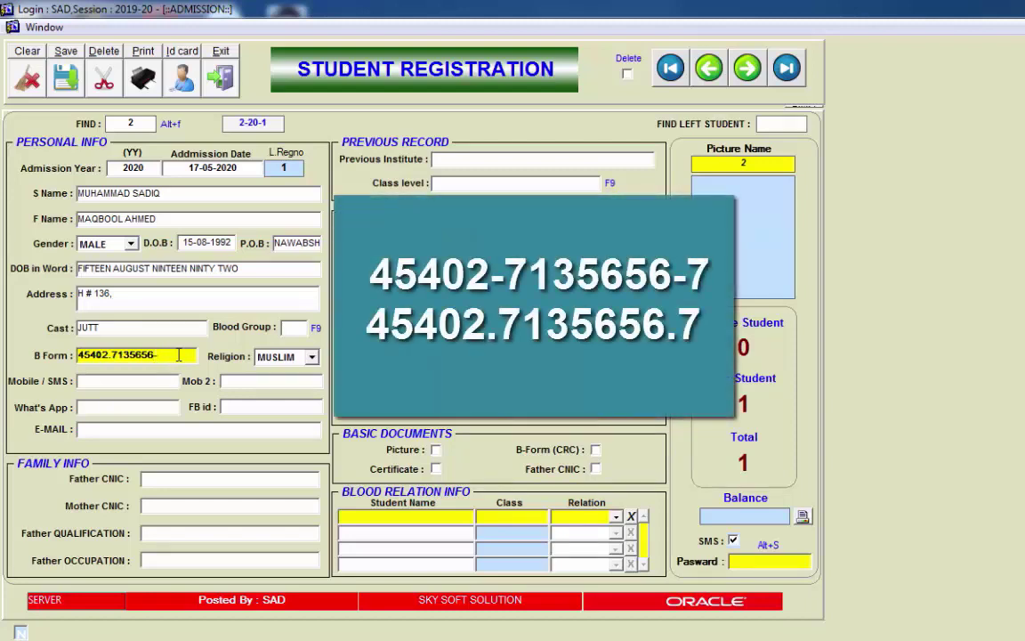
{"action": "key", "text": "BackSpace"}
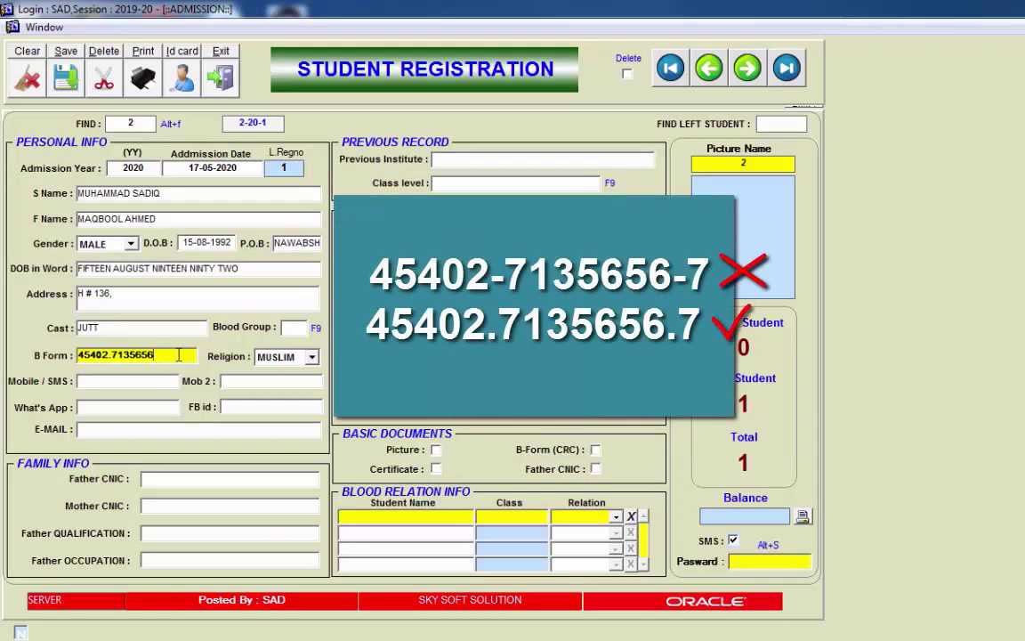
{"action": "type", "text": ".7"}
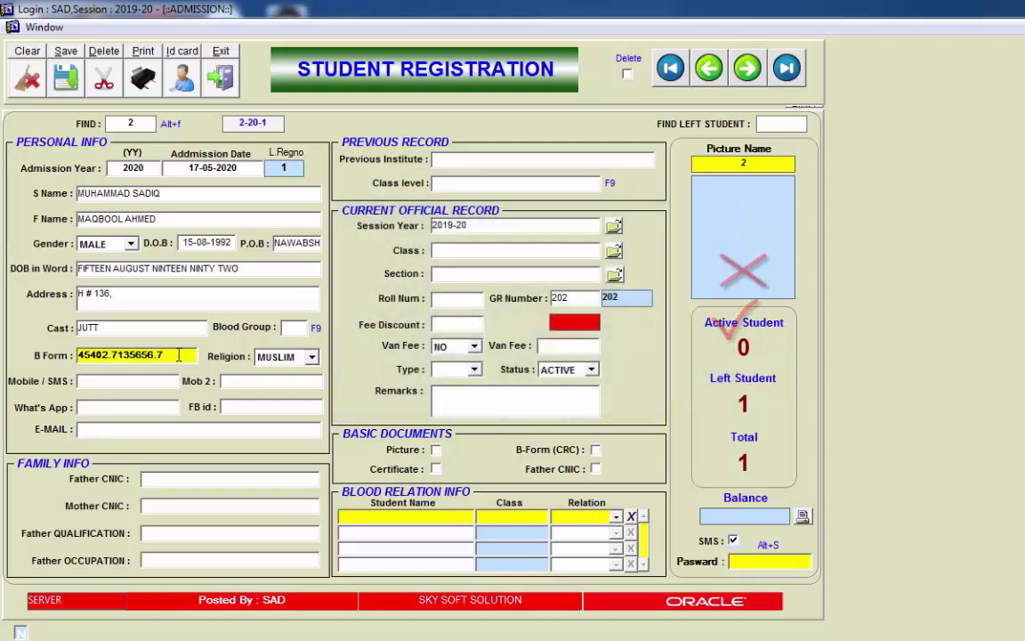
Step: Keep MUSLIM as the student's religion
{"action": "key", "text": "Tab"}
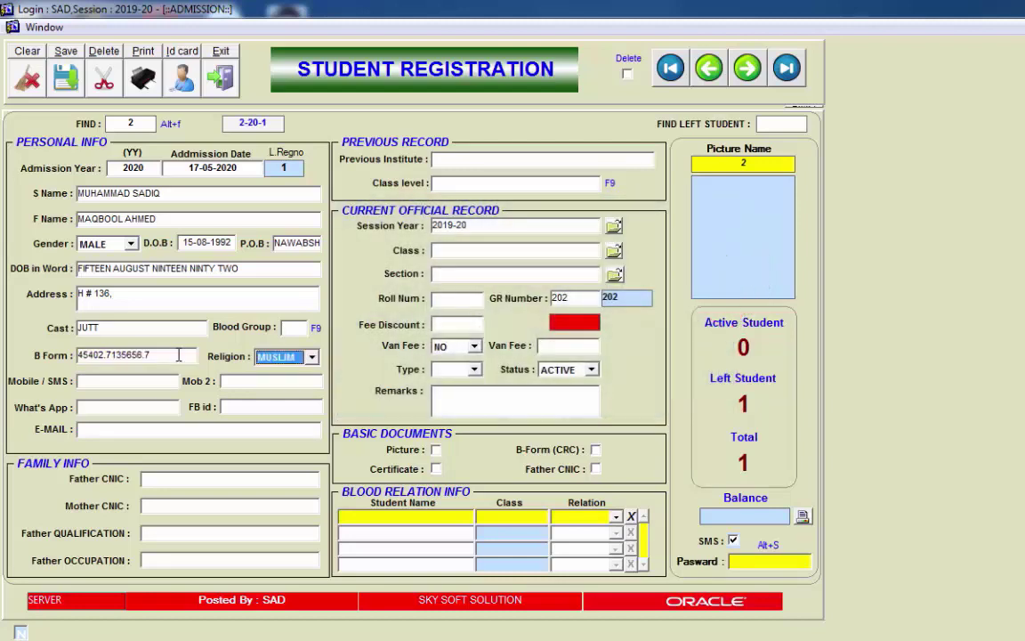
{"action": "left_click", "coordinate": [312, 357]}
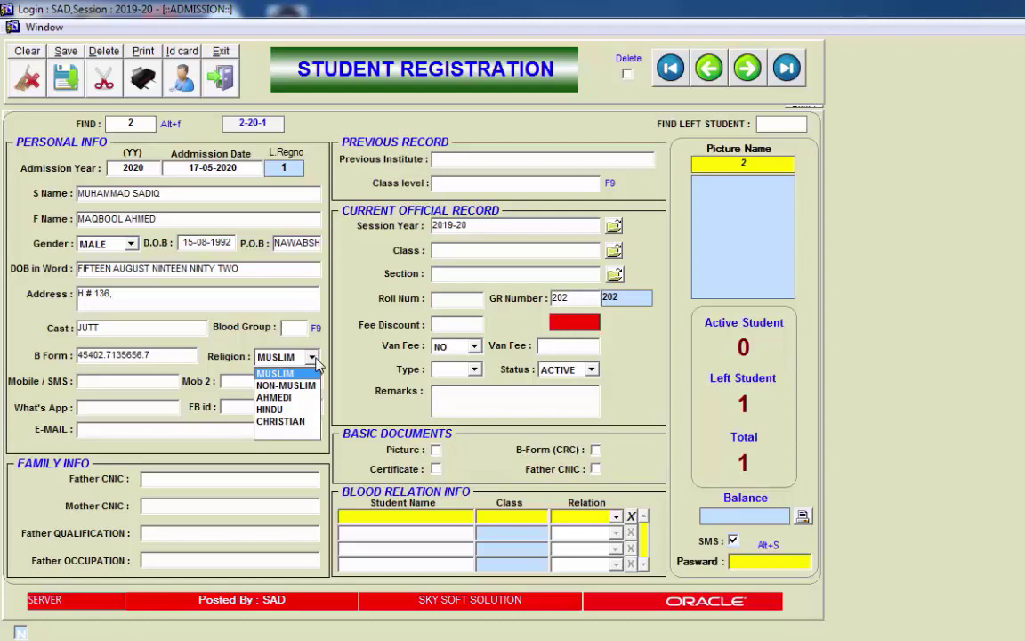
{"action": "left_click", "coordinate": [314, 357]}
{"action": "key", "text": "Tab"}
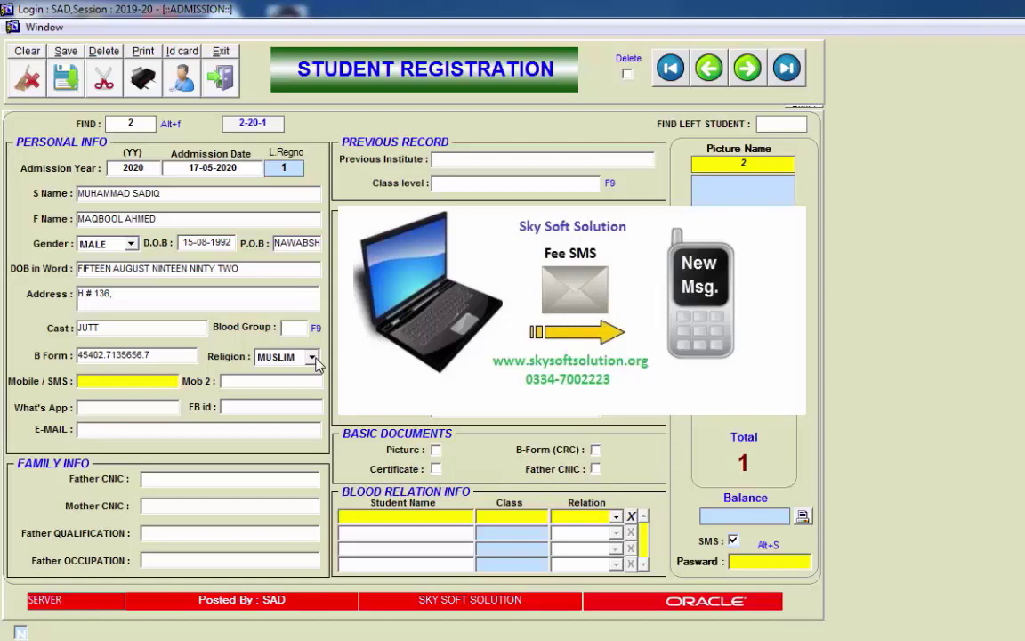
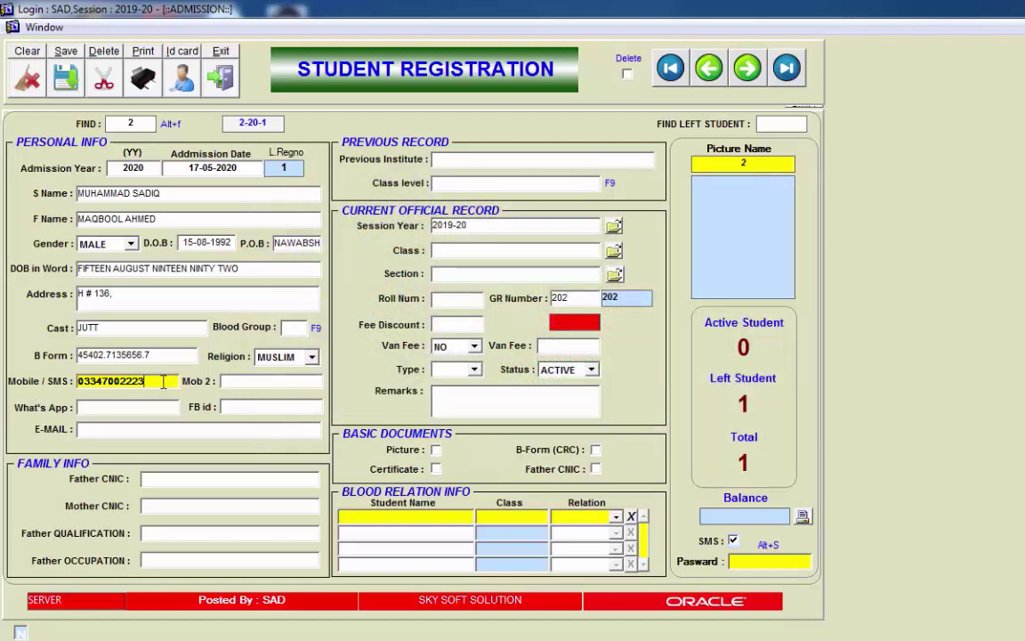
Step: Enter the student's main mobile number and a different second mobile number
{"action": "key", "text": "Tab"}
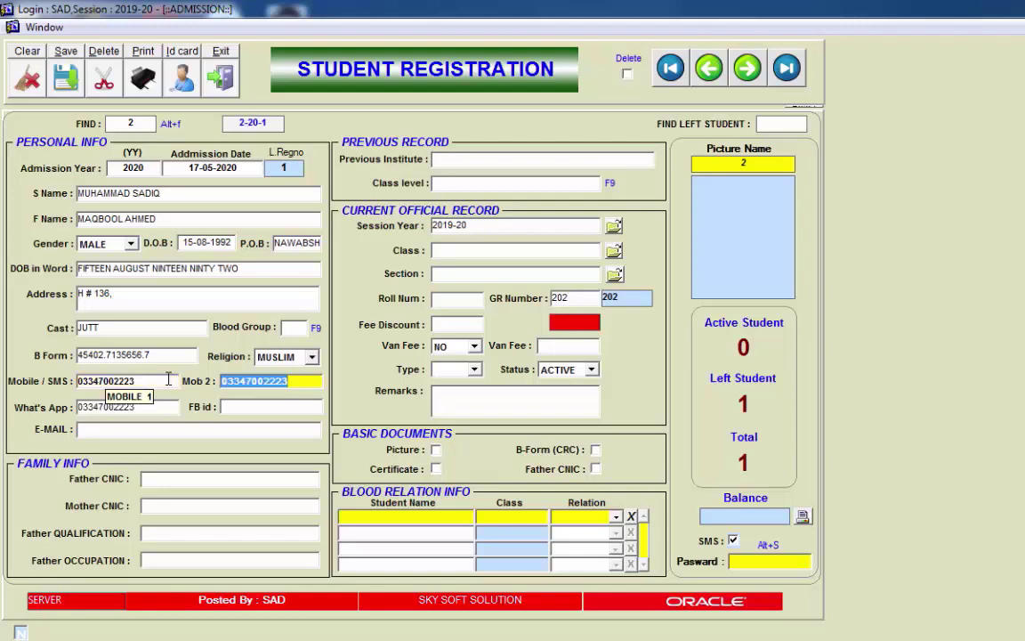
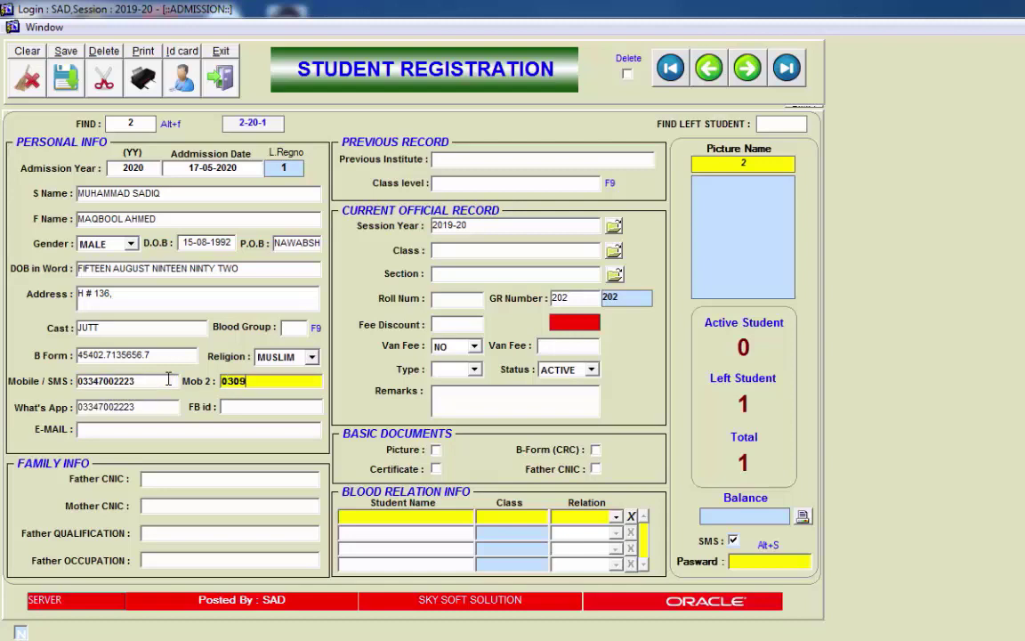
{"action": "key", "text": "Tab"}
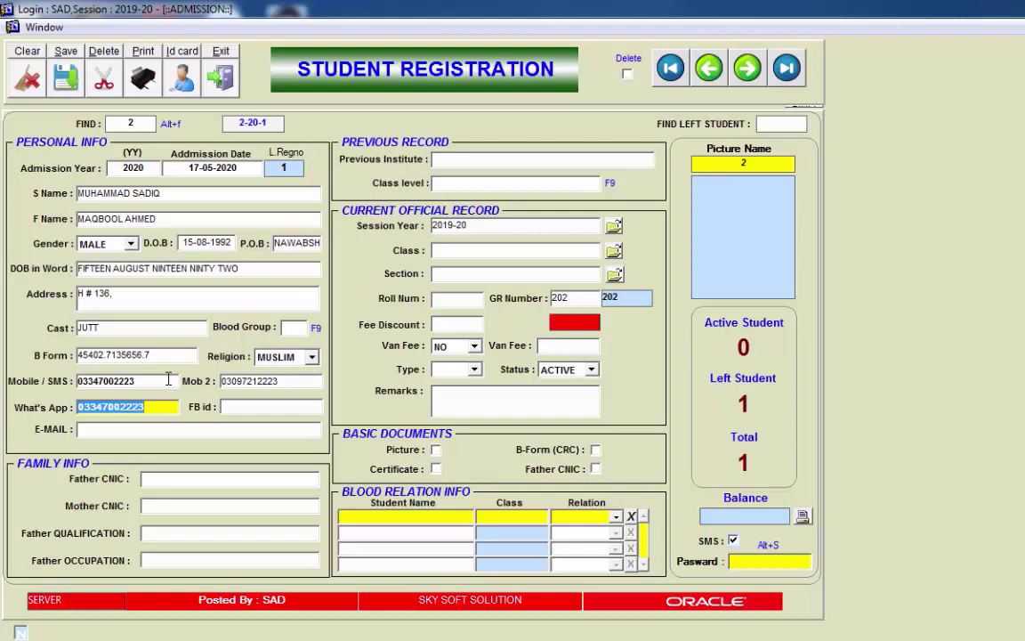
Step: Enter the student's Facebook id and e-mail address
{"action": "key", "text": "Return"}
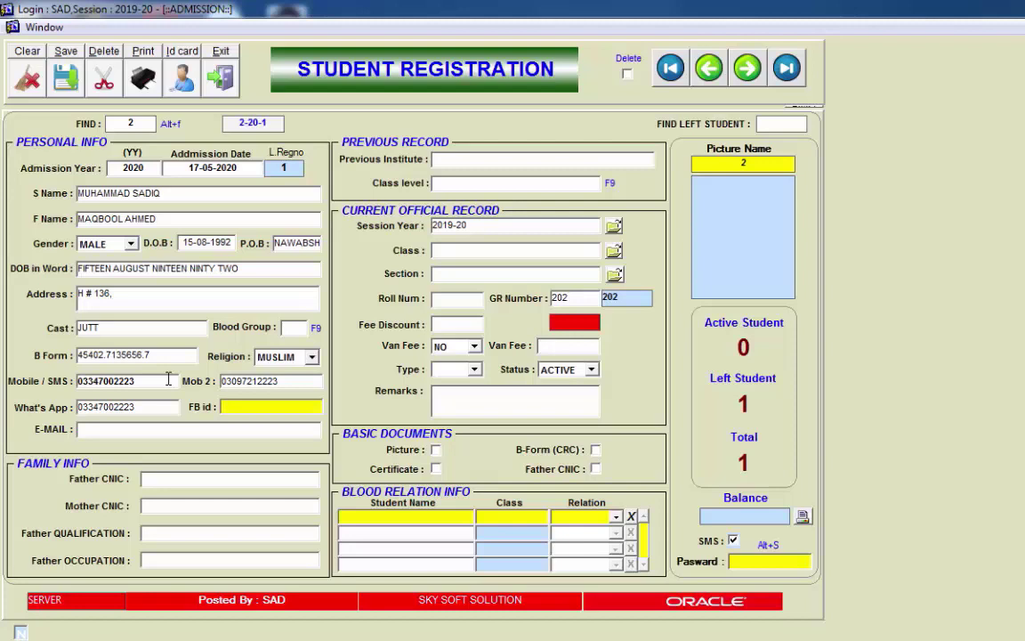
{"action": "type", "text": "fb.com/sadiq2223"}
{"action": "key", "text": "Tab"}
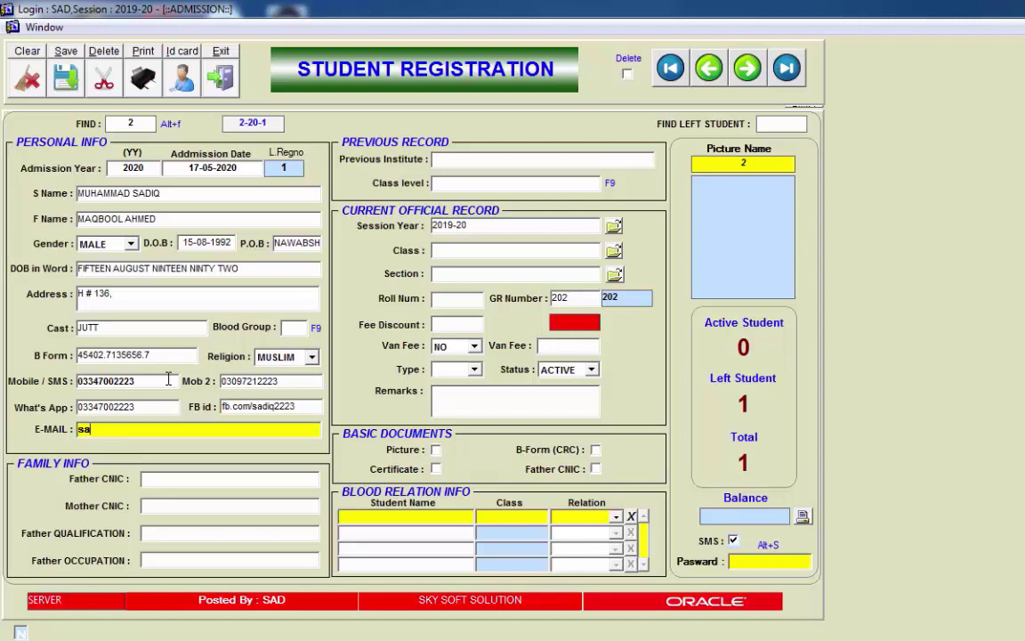
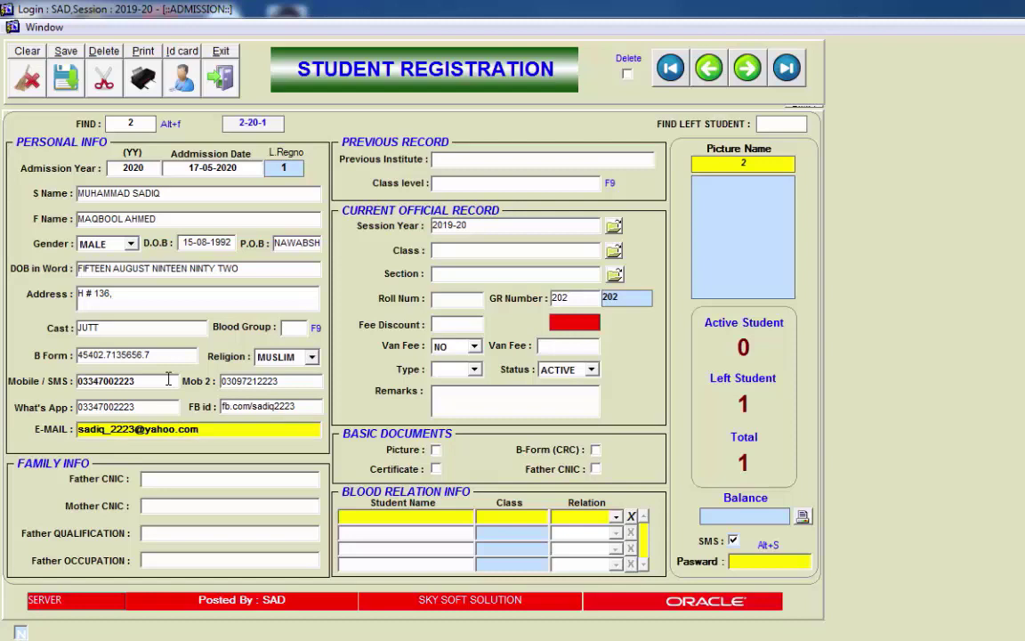
{"action": "key", "text": "Return"}
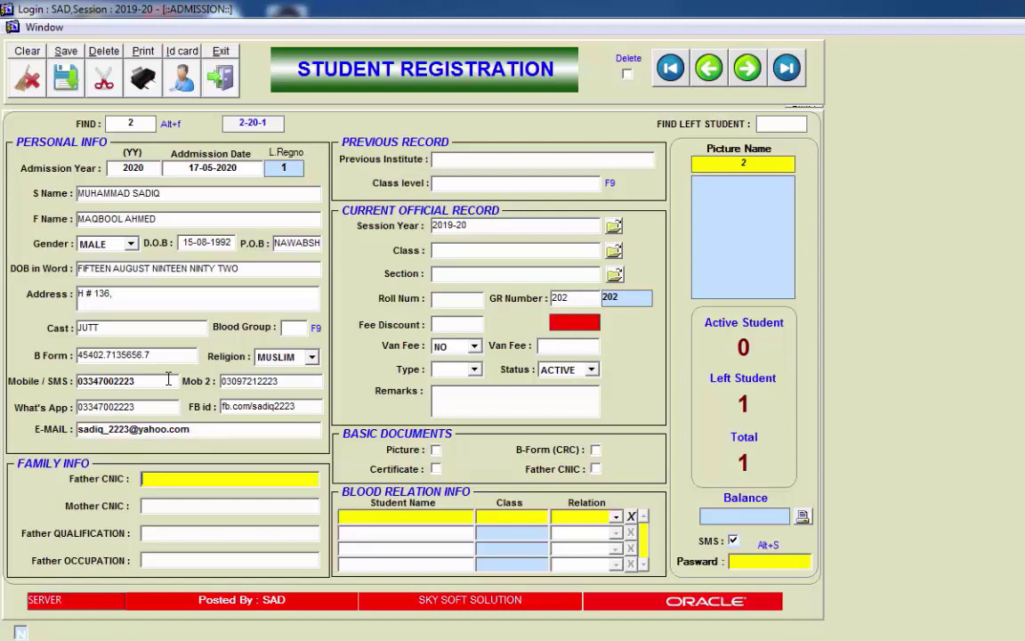
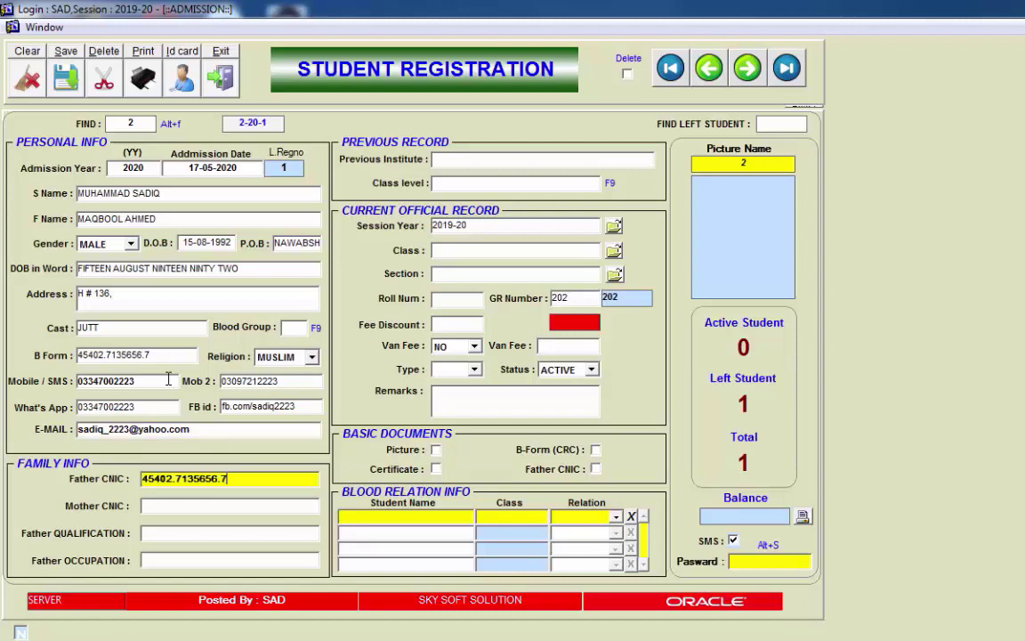
Step: Fill in the father's CNIC, ending it with '.7', and the same CNIC for the mother
{"action": "type", "text": "-"}
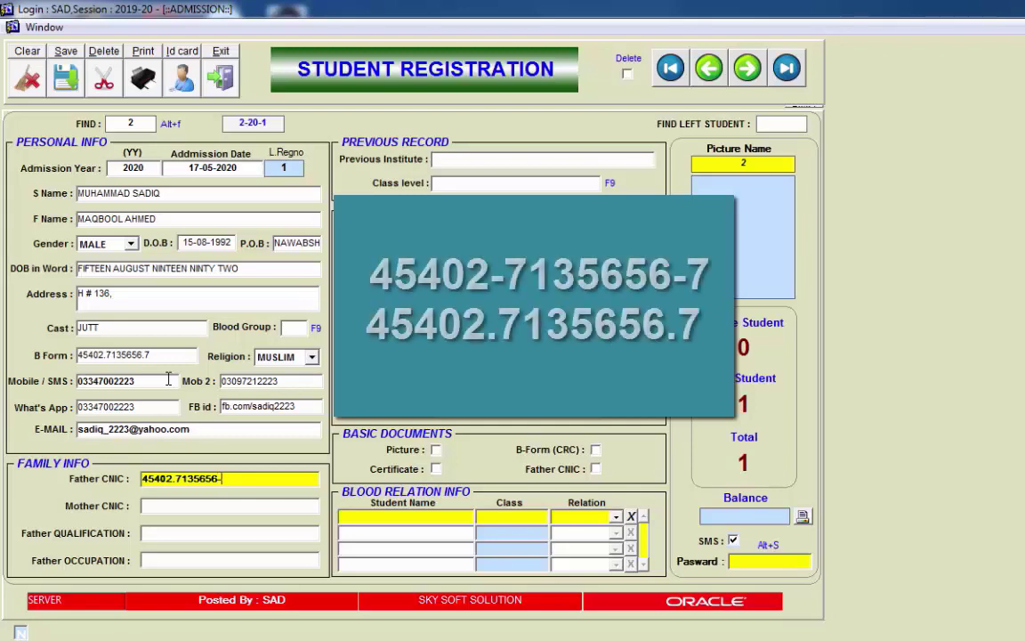
{"action": "key", "text": "BackSpace"}
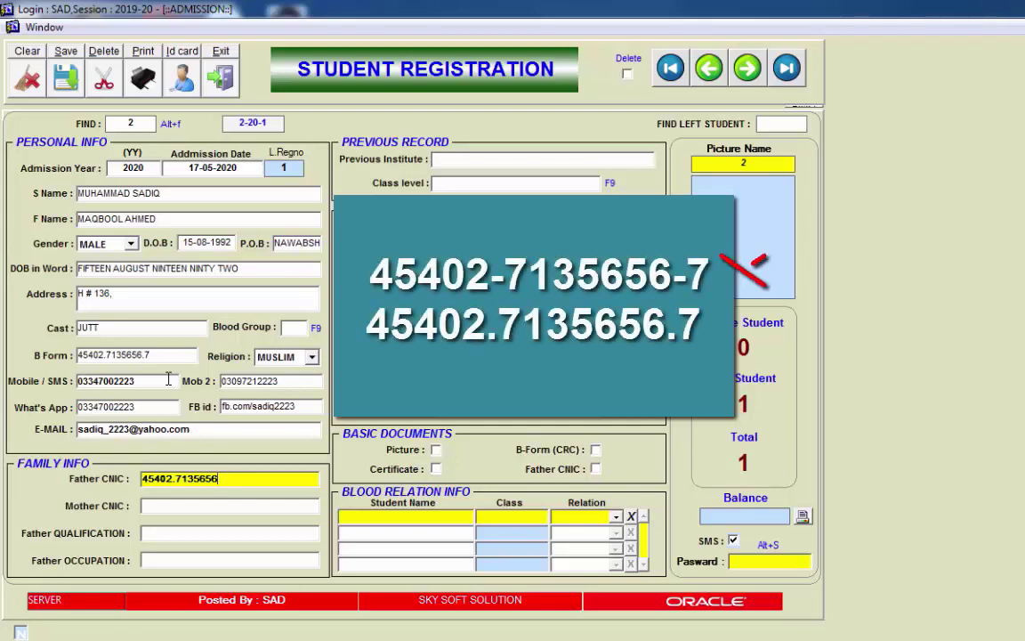
{"action": "type", "text": ".7"}
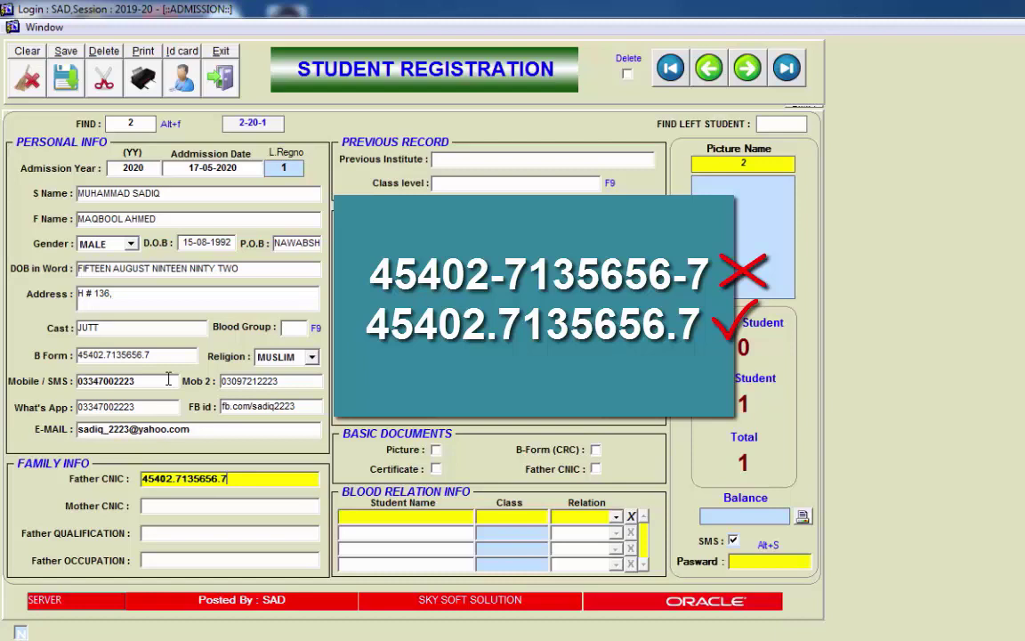
{"action": "key", "text": "Tab"}
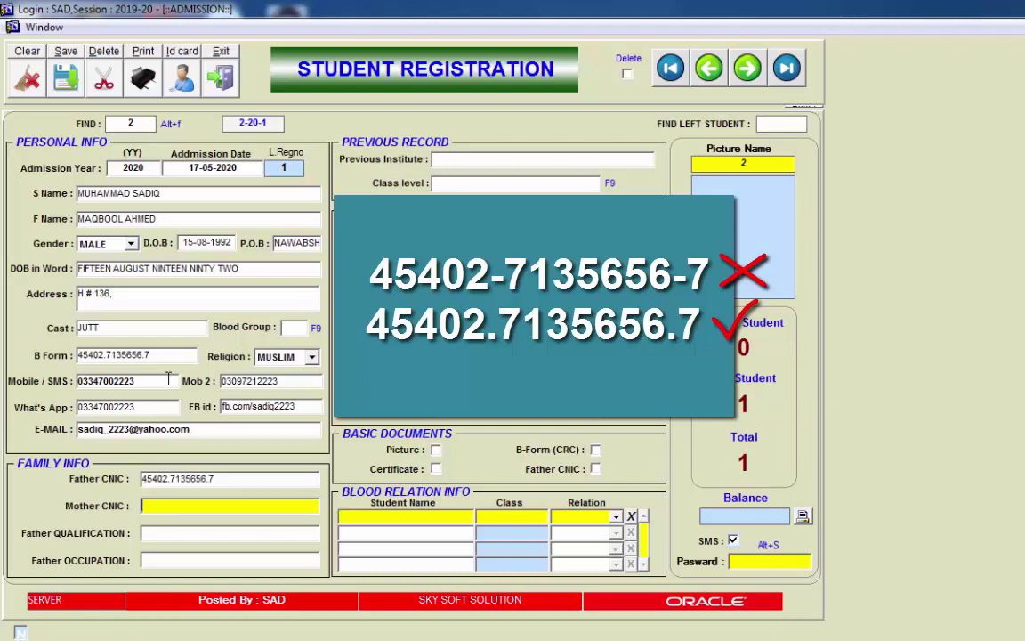
Step: Set the father's qualification to B.A and occupation to BUSINESSMAN
{"action": "key", "text": "Tab"}
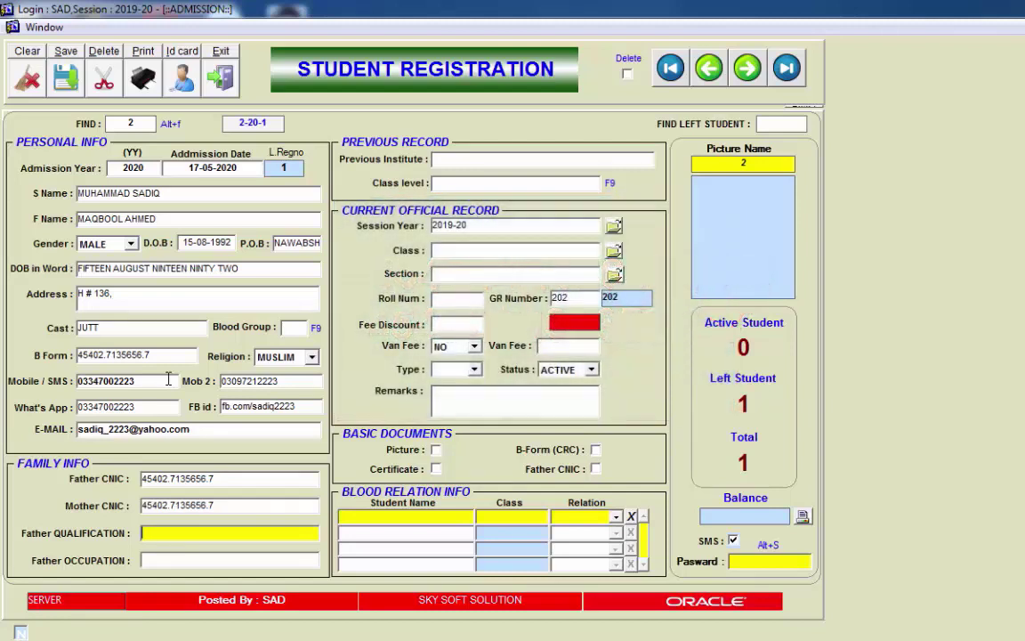
{"action": "type", "text": "B.A"}
{"action": "key", "text": "Tab"}
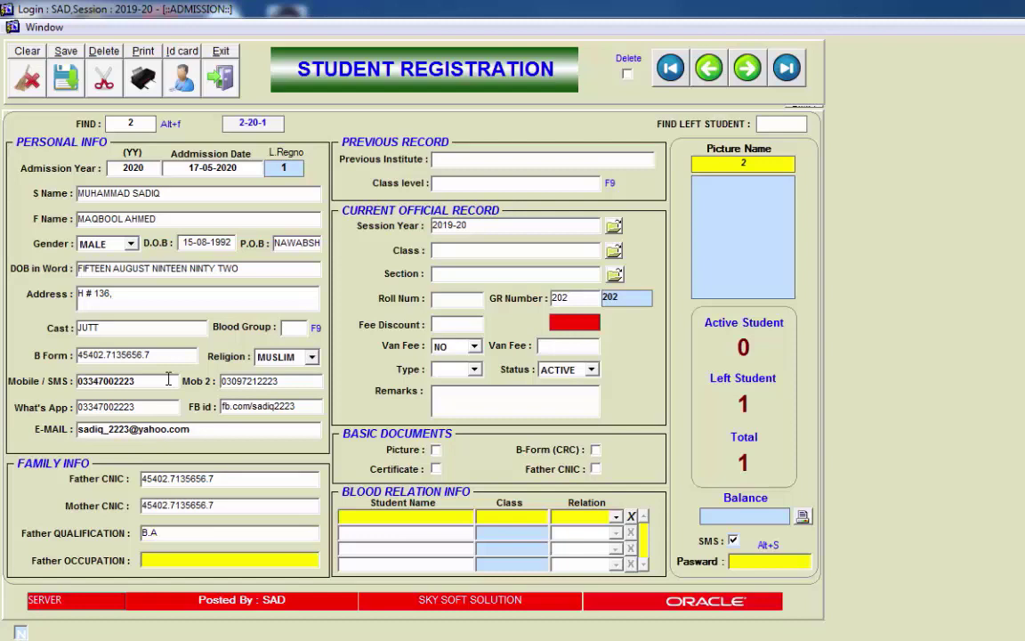
{"action": "type", "text": "BUSINESSMAN"}
{"action": "key", "text": "Return"}
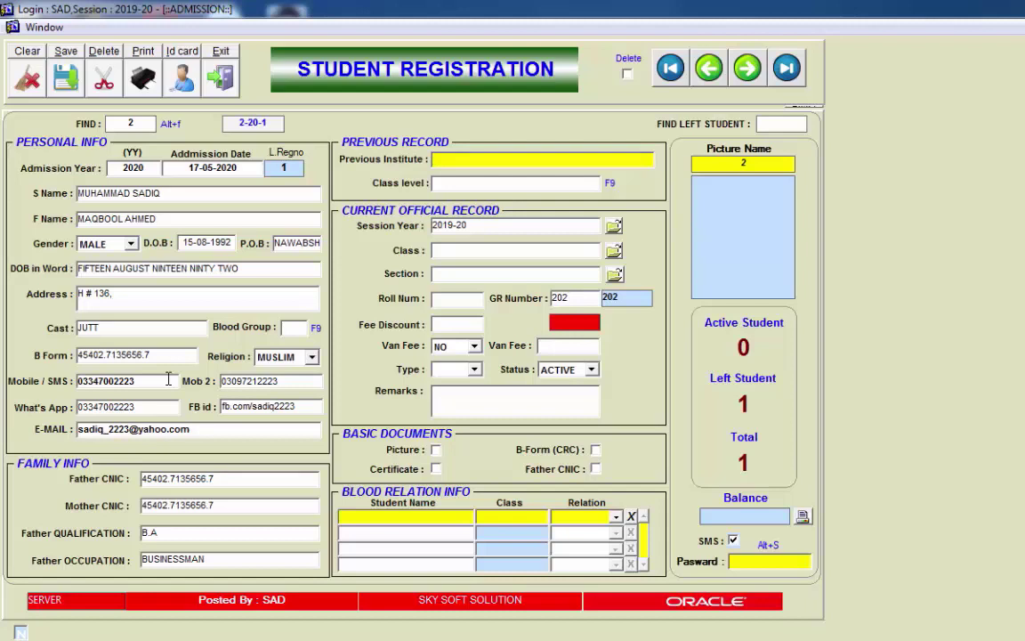
Step: Replace the trial 'FRESH' with ABC SCHOOL as previous institute, with class level NURSERY
{"action": "type", "text": "ABC SCHOOL"}
{"action": "key", "text": "Return"}
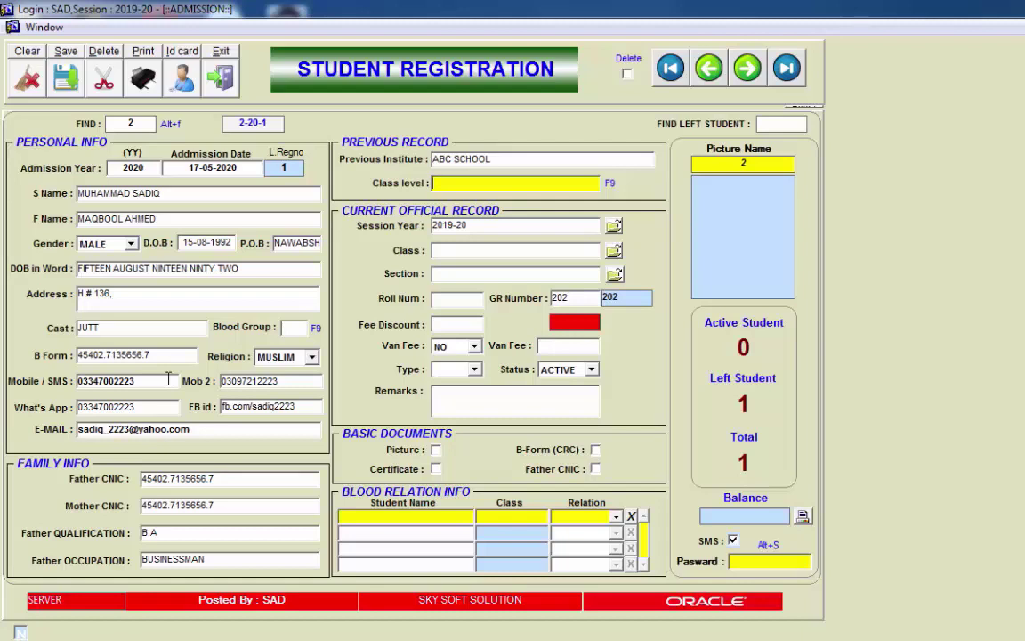
{"action": "type", "text": "NURSERY"}
{"action": "key", "text": "Return"}
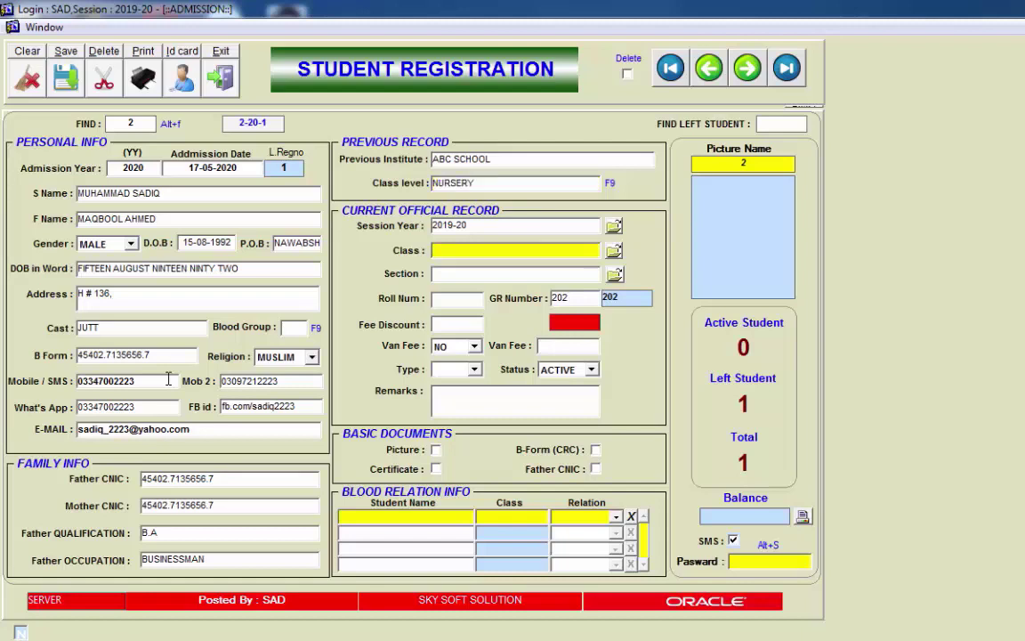
Step: Choose NURSERY from the class list as the student's current class
{"action": "left_click", "coordinate": [479, 226]}
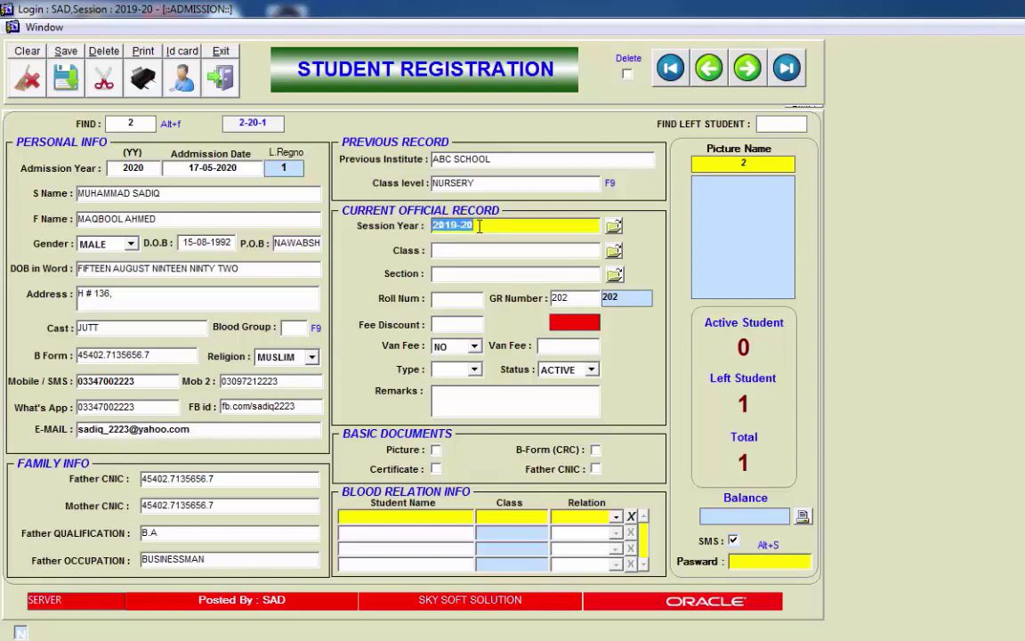
{"action": "left_click", "coordinate": [477, 250]}
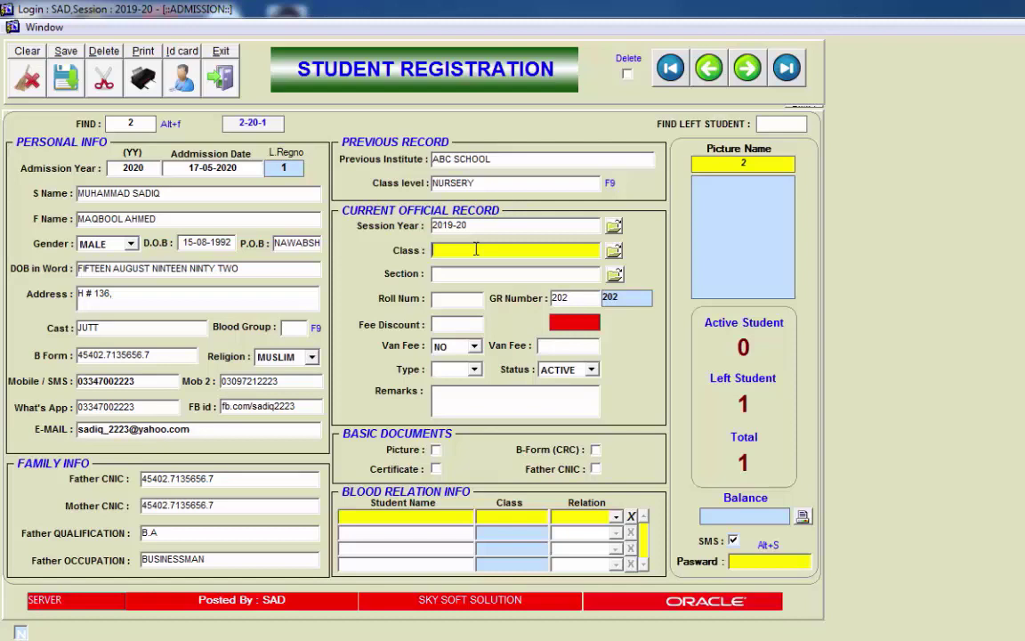
{"action": "type", "text": "one"}
{"action": "key", "text": "BackSpace"}
{"action": "key", "text": "BackSpace"}
{"action": "key", "text": "BackSpace"}
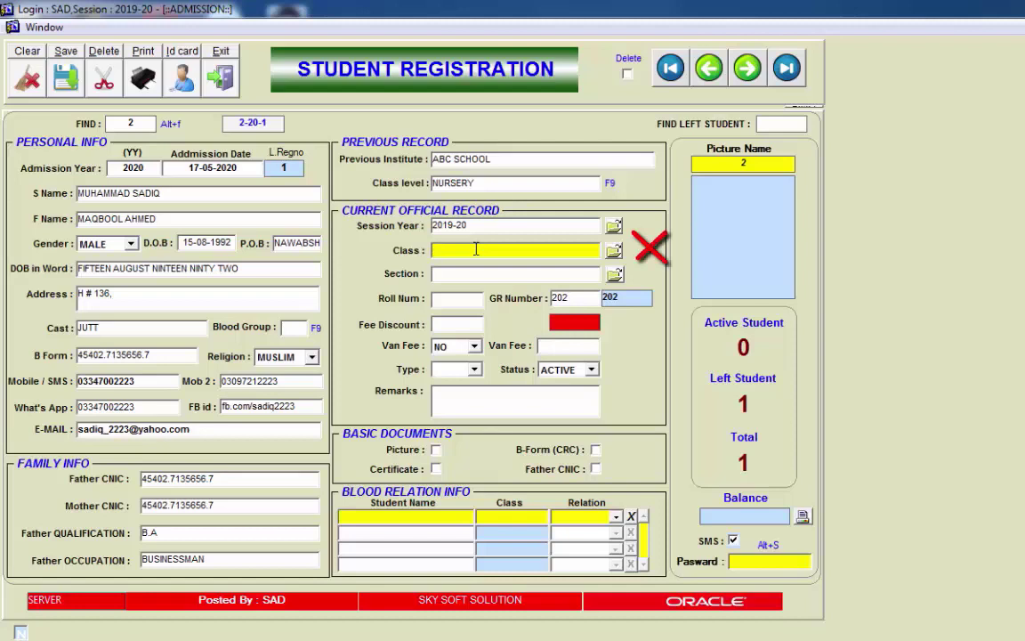
{"action": "type", "text": "NURSERY"}
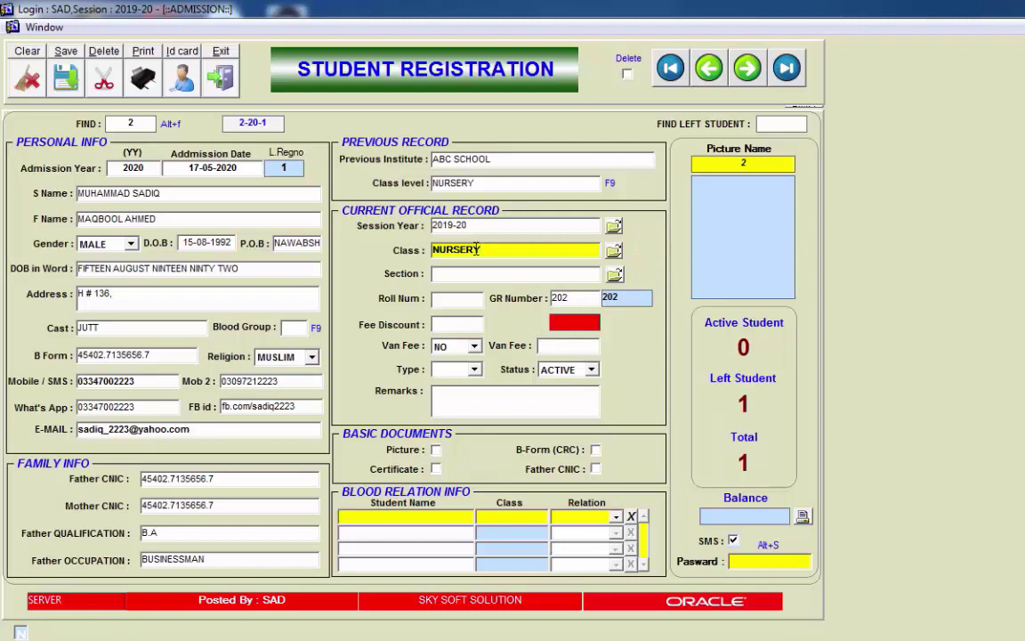
{"action": "key", "text": "BackSpace"}
{"action": "key", "text": "BackSpace"}
{"action": "key", "text": "BackSpace"}
{"action": "key", "text": "BackSpace"}
{"action": "key", "text": "BackSpace"}
{"action": "key", "text": "BackSpace"}
{"action": "key", "text": "BackSpace"}
{"action": "key", "text": "Return"}
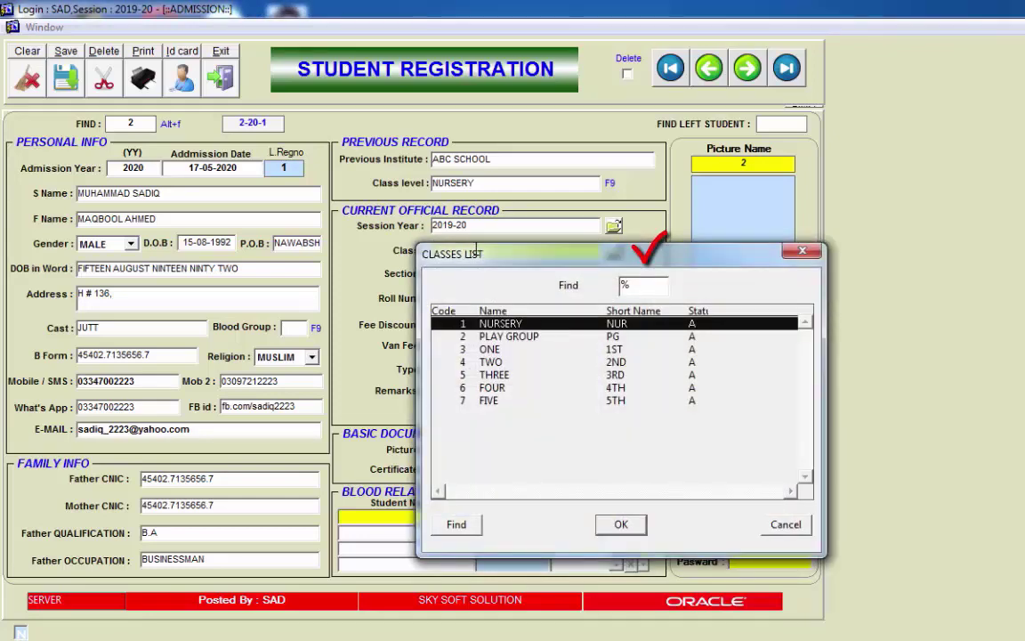
{"action": "key", "text": "Down"}
{"action": "key", "text": "Down"}
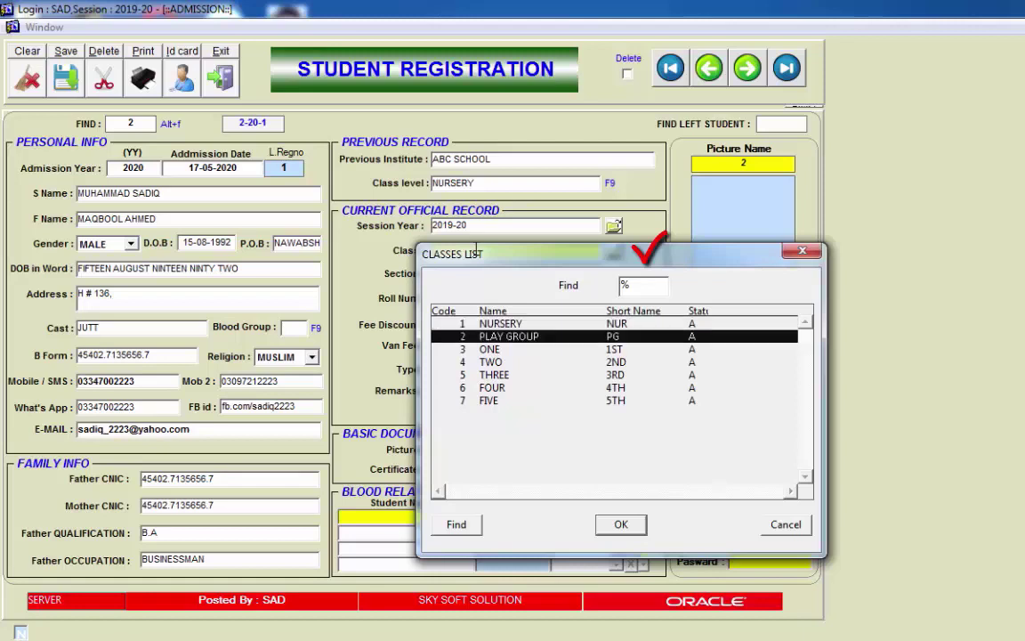
{"action": "key", "text": "Up"}
{"action": "key", "text": "Down"}
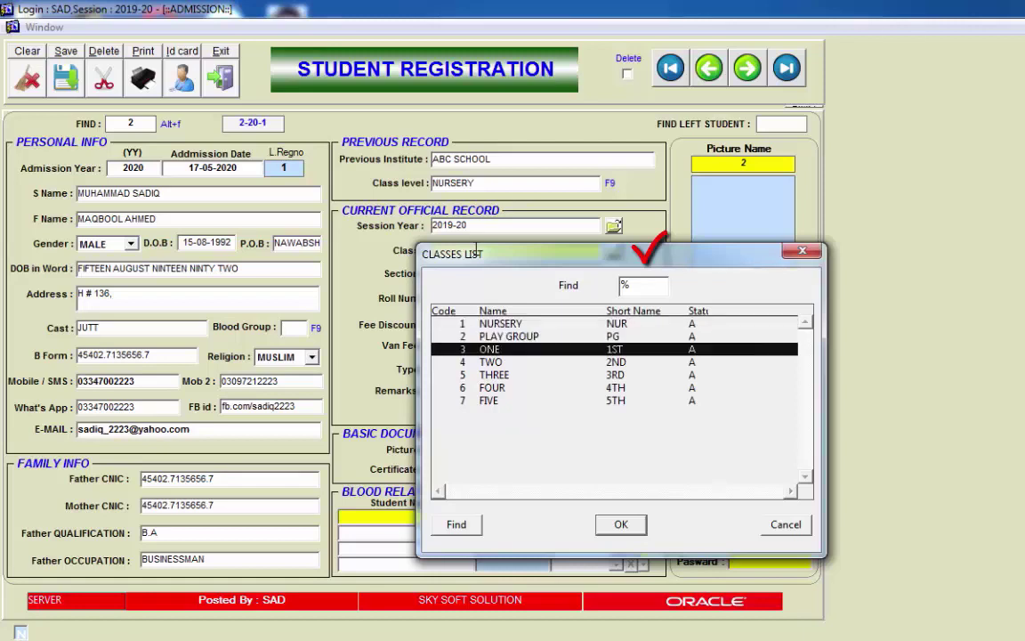
{"action": "key", "text": "Down"}
{"action": "key", "text": "Up"}
{"action": "key", "text": "Up"}
{"action": "key", "text": "Up"}
{"action": "key", "text": "Down"}
{"action": "key", "text": "Up"}
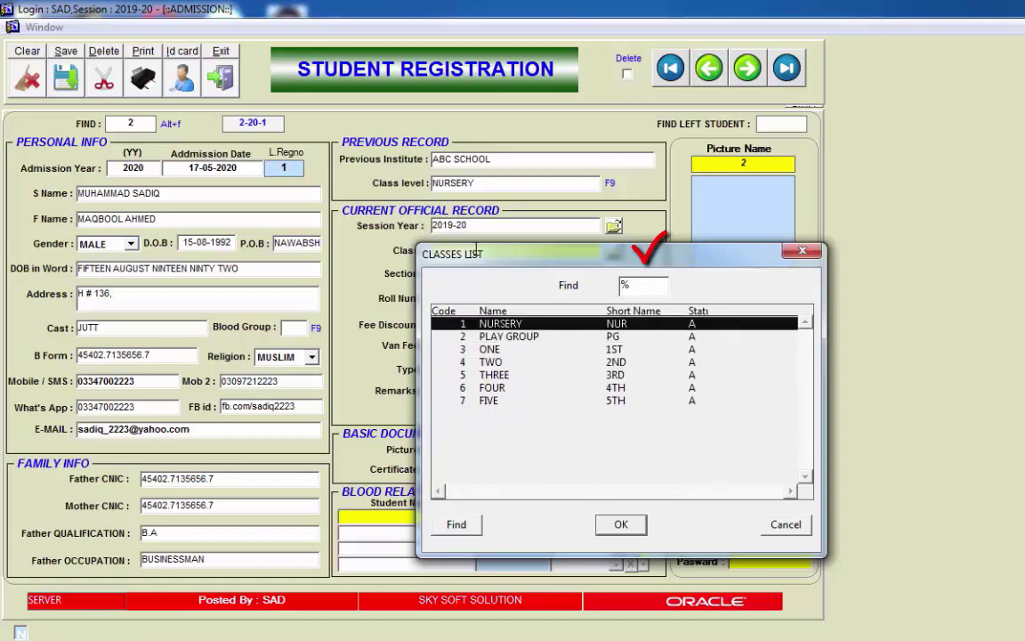
{"action": "key", "text": "Down"}
{"action": "key", "text": "Down"}
{"action": "key", "text": "Up"}
{"action": "key", "text": "Up"}
{"action": "key", "text": "Return"}
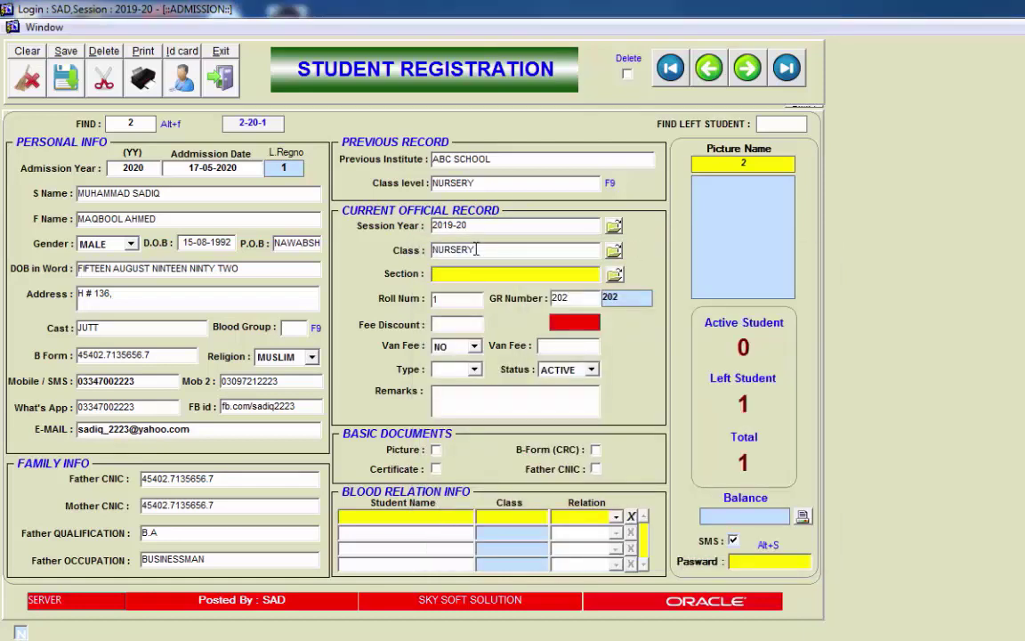
Step: Pick RED from the section list as the student's section
{"action": "type", "text": "RED"}
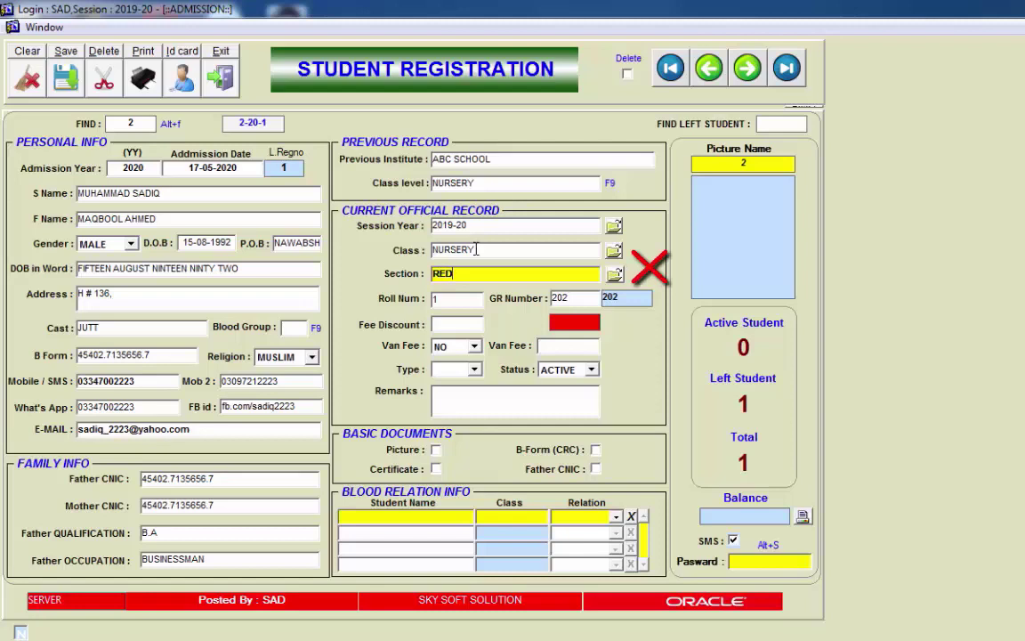
{"action": "key", "text": "BackSpace"}
{"action": "key", "text": "BackSpace"}
{"action": "key", "text": "BackSpace"}
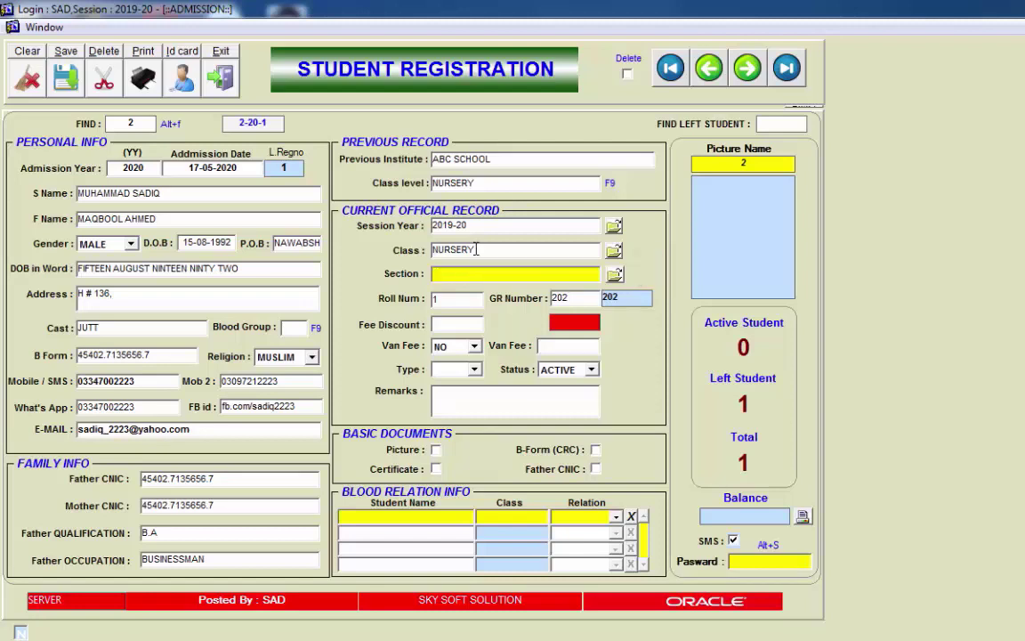
{"action": "key", "text": "F9"}
{"action": "key", "text": "Down"}
{"action": "key", "text": "Down"}
{"action": "key", "text": "Down"}
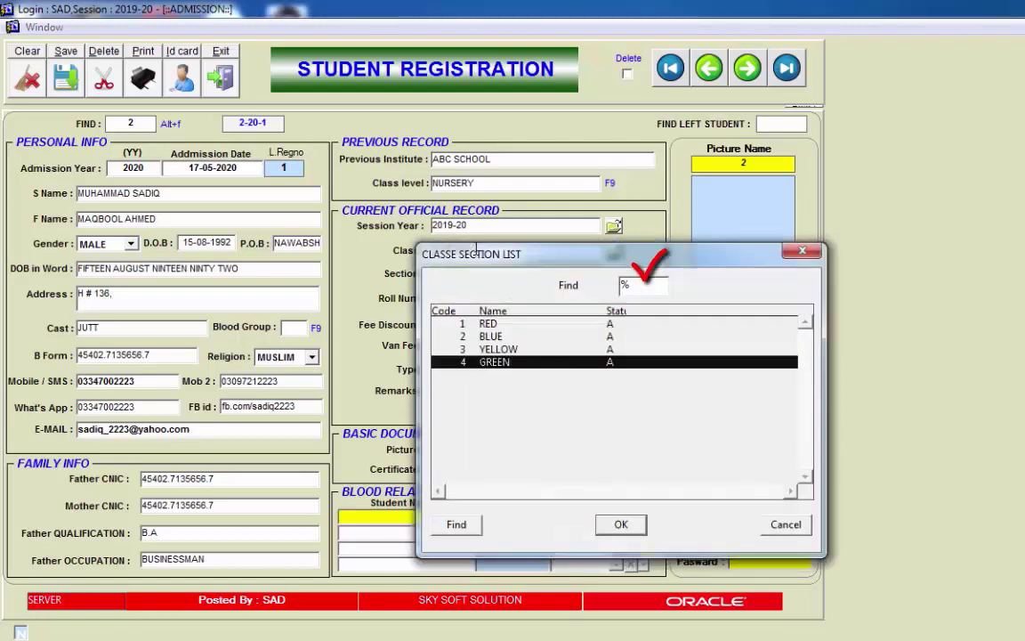
{"action": "key", "text": "Up"}
{"action": "key", "text": "Up"}
{"action": "key", "text": "Up"}
{"action": "key", "text": "Down"}
{"action": "key", "text": "Up"}
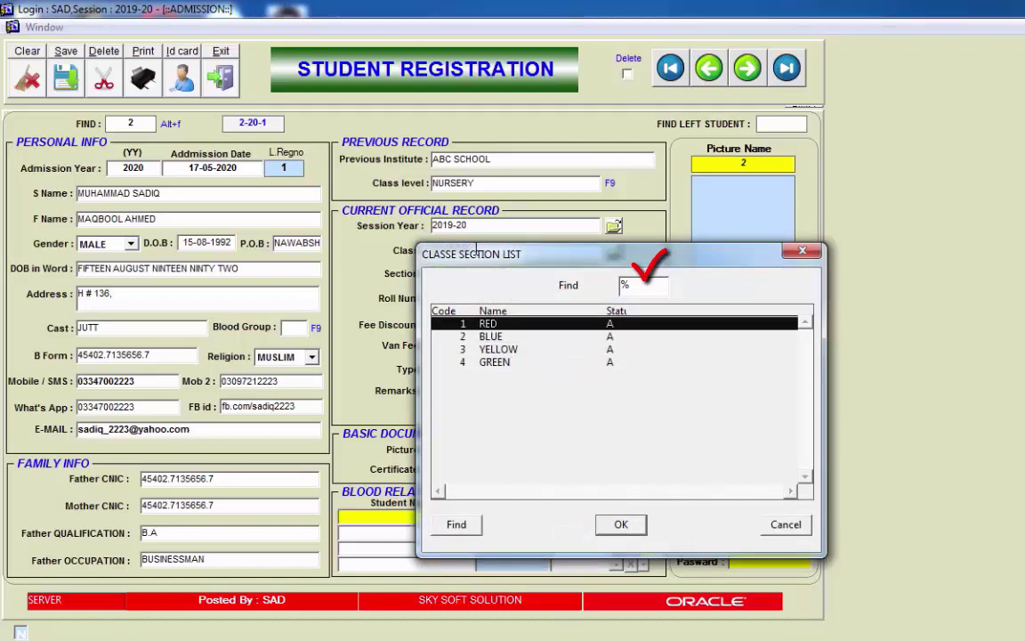
{"action": "key", "text": "Down"}
{"action": "key", "text": "Down"}
{"action": "key", "text": "Up"}
{"action": "key", "text": "Up"}
{"action": "key", "text": "Return"}
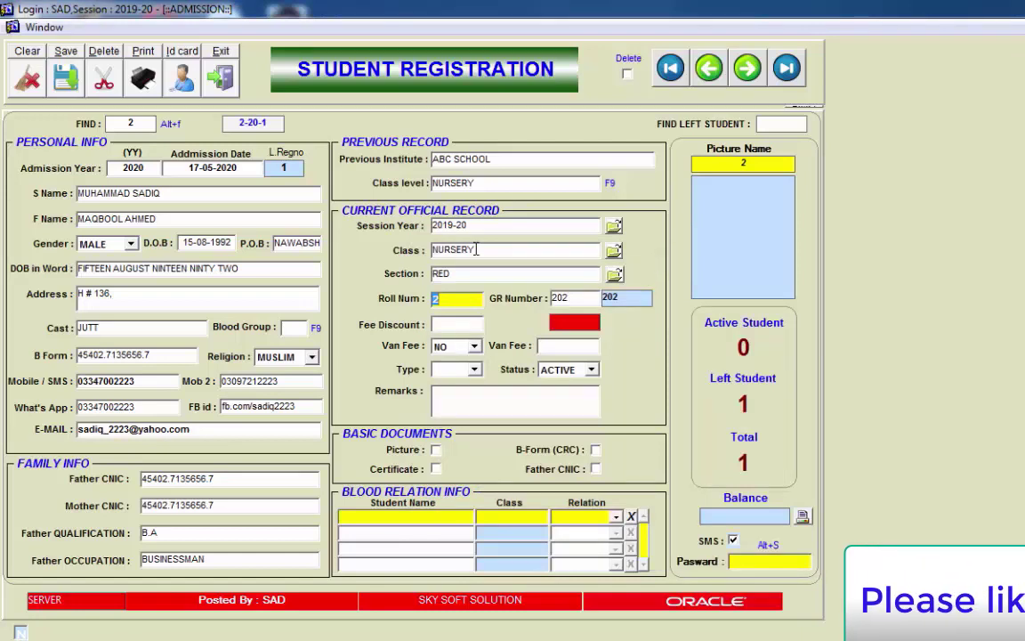
Step: Skip past Roll Num and GR Number and enter 300 as the fee discount, replacing 500
{"action": "key", "text": "Tab"}
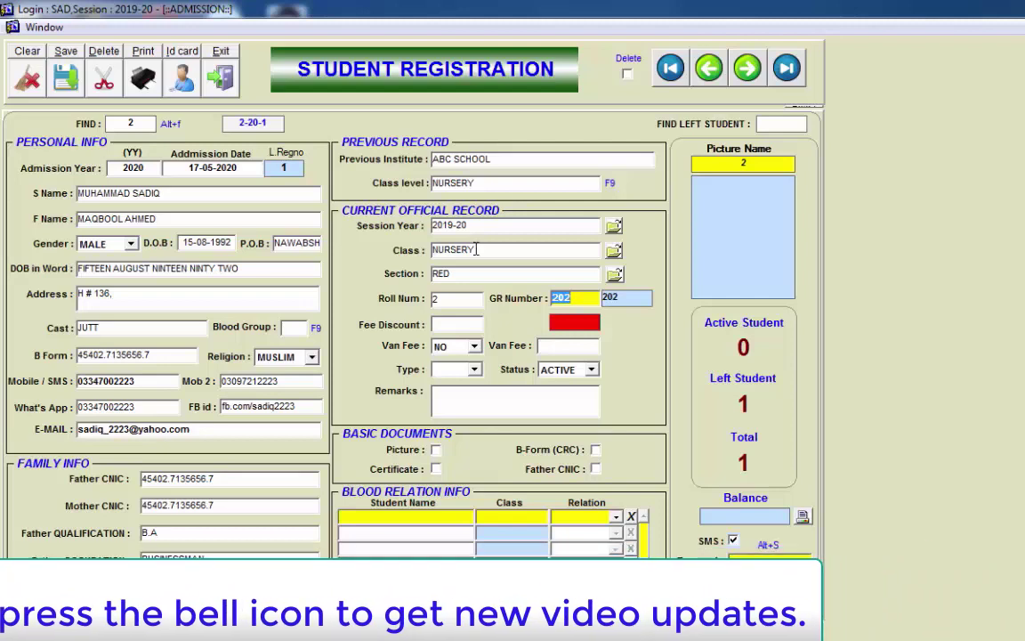
{"action": "key", "text": "Return"}
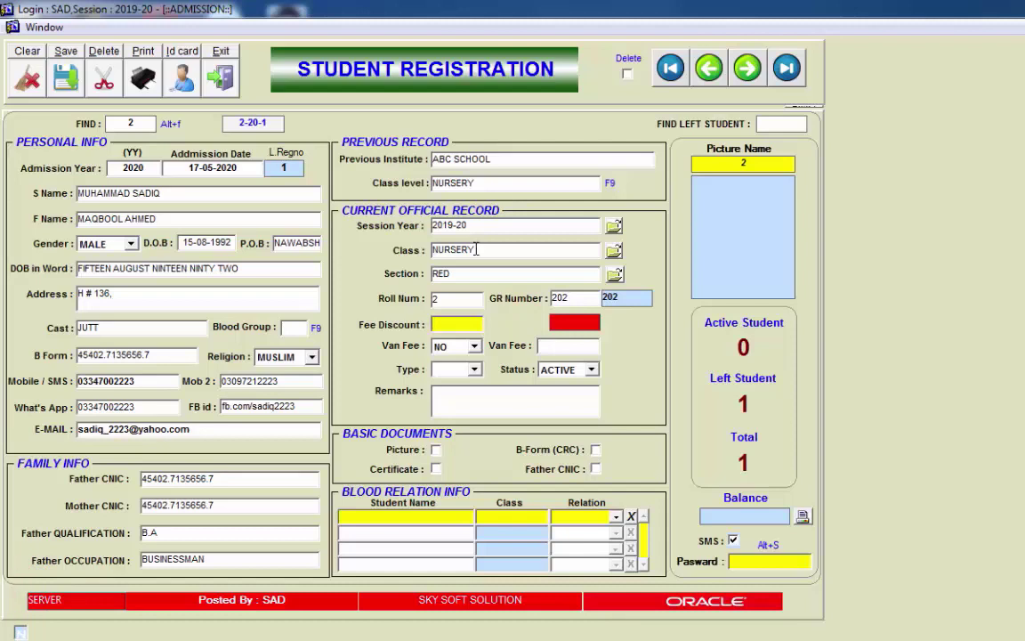
{"action": "key", "text": "Return"}
{"action": "type", "text": "500"}
{"action": "key", "text": "BackSpace"}
{"action": "key", "text": "BackSpace"}
{"action": "key", "text": "BackSpace"}
{"action": "type", "text": "300"}
{"action": "key", "text": "Tab"}
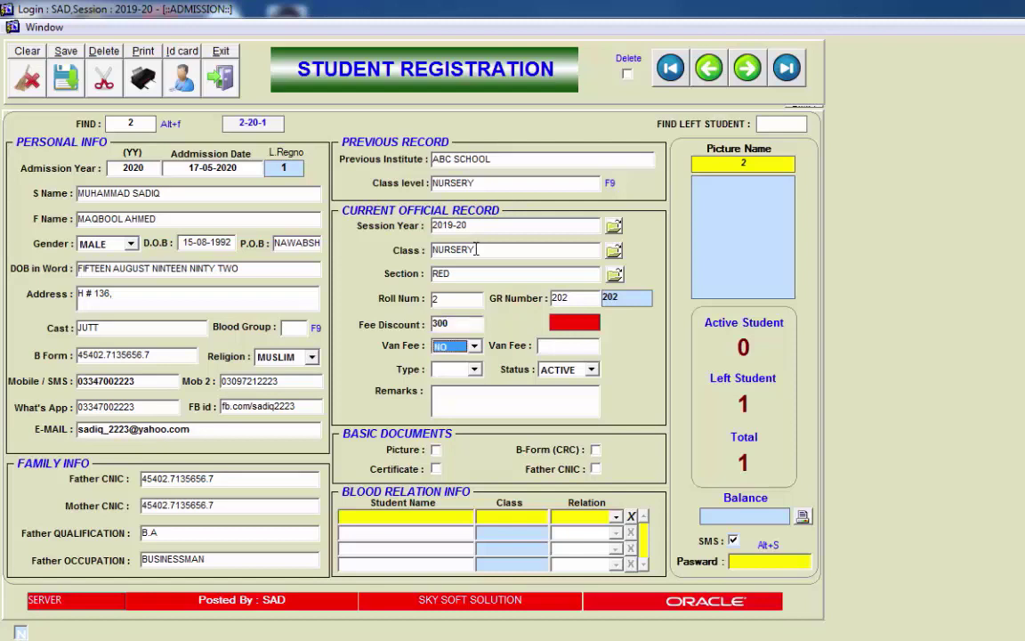
Step: Set Van Fee to YES with an amount of 1000
{"action": "left_click", "coordinate": [475, 346]}
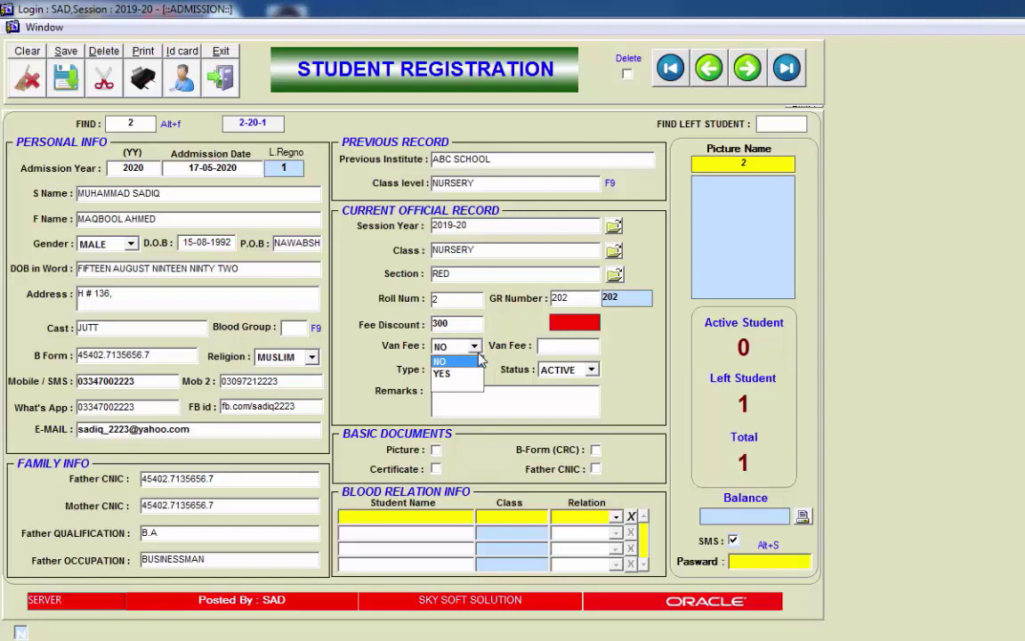
{"action": "left_click", "coordinate": [476, 349]}
{"action": "left_click", "coordinate": [475, 349]}
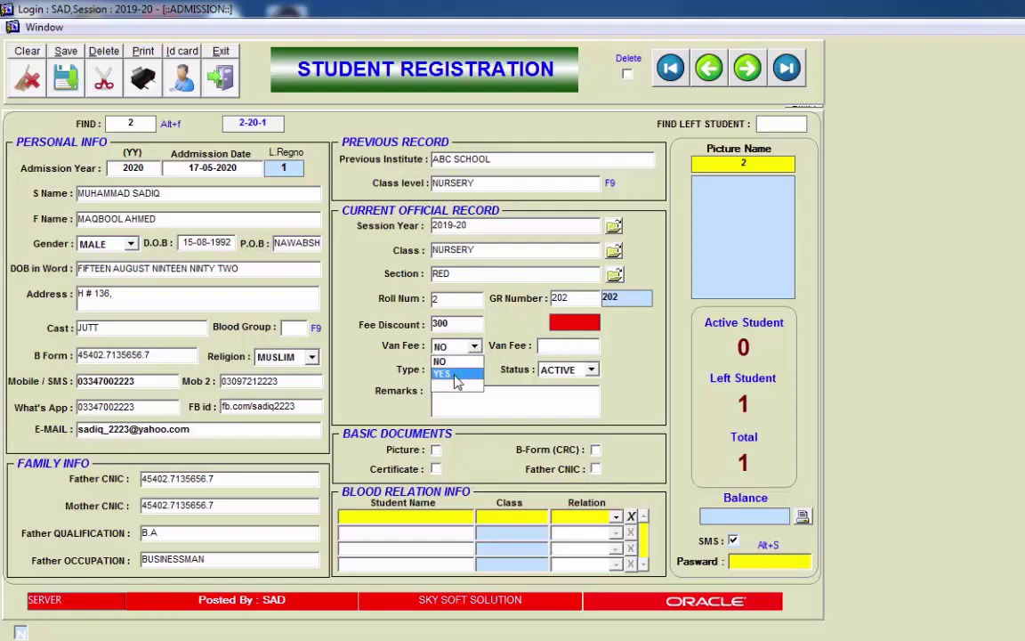
{"action": "left_click", "coordinate": [457, 375]}
{"action": "key", "text": "Tab"}
{"action": "type", "text": "1000"}
{"action": "key", "text": "Tab"}
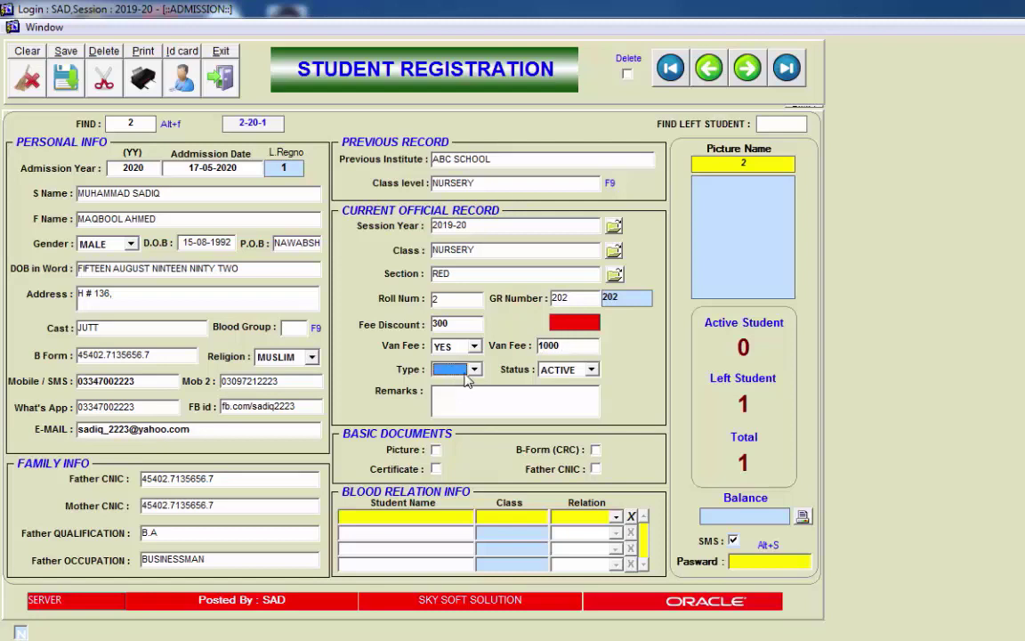
Step: Set the student type to NONE and keep the status ACTIVE
{"action": "left_click", "coordinate": [455, 377]}
{"action": "left_click", "coordinate": [459, 378]}
{"action": "left_click", "coordinate": [464, 377]}
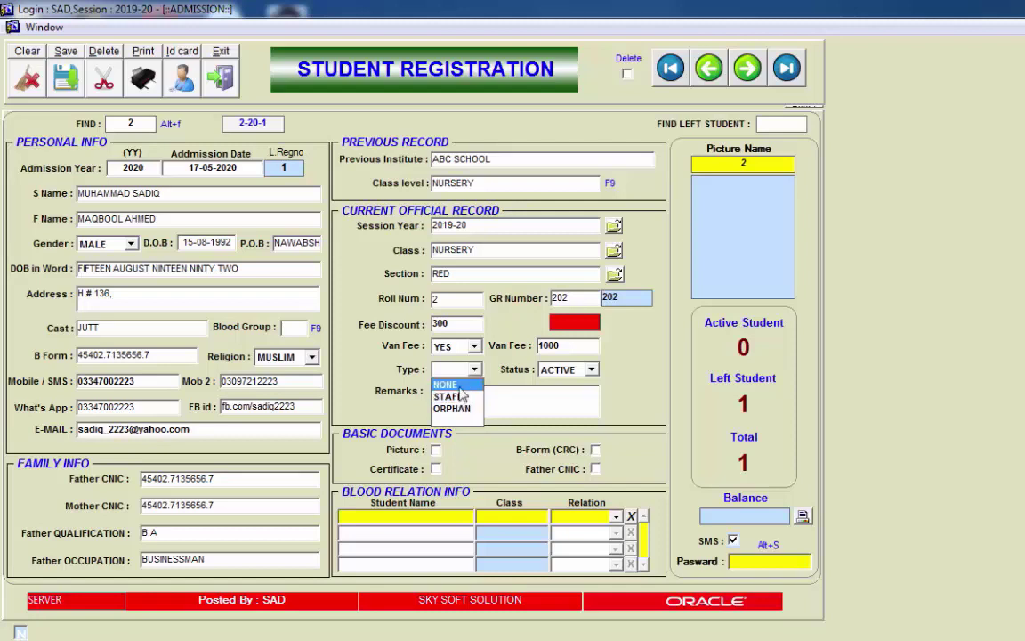
{"action": "left_click", "coordinate": [459, 388]}
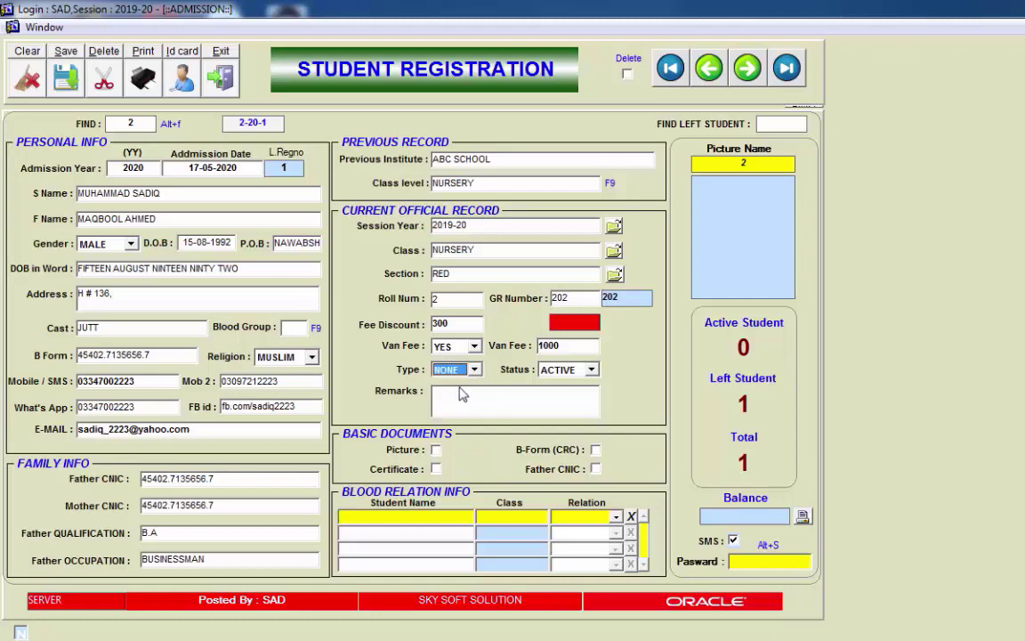
{"action": "left_click", "coordinate": [546, 372]}
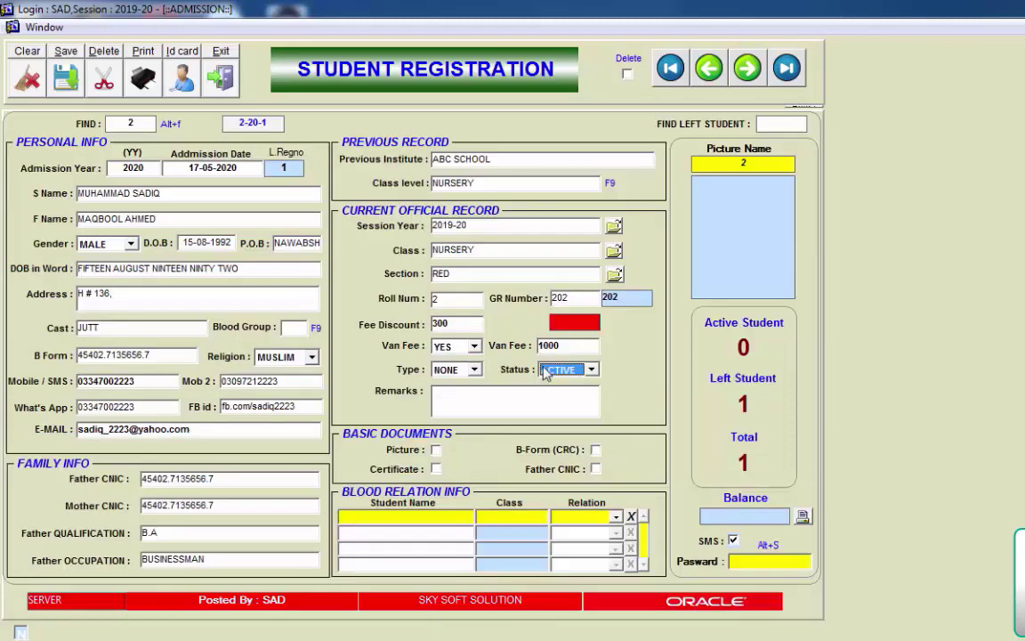
{"action": "left_click", "coordinate": [589, 370]}
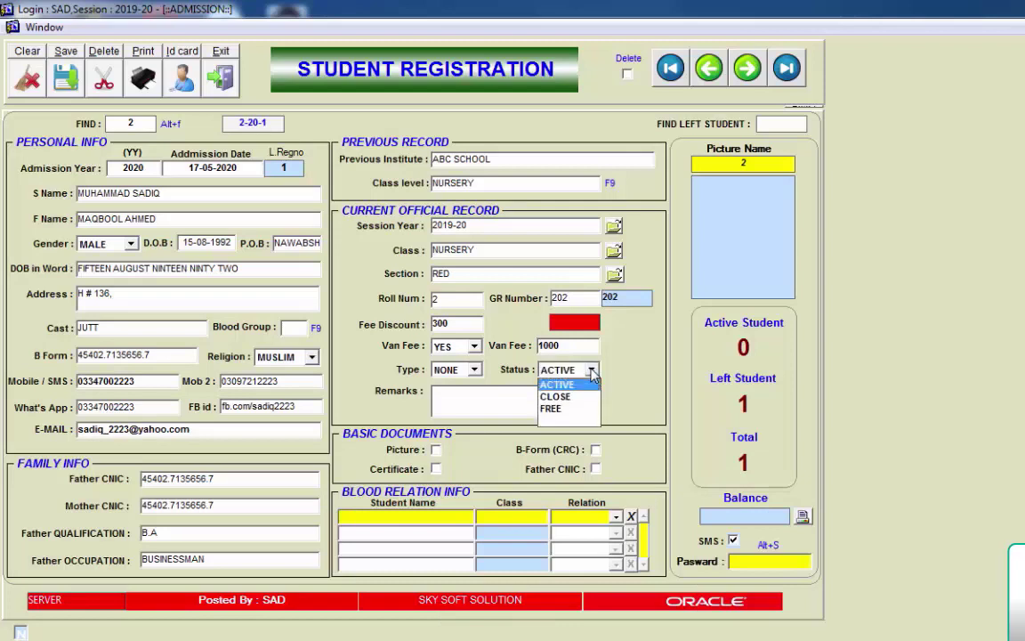
{"action": "left_click", "coordinate": [590, 372]}
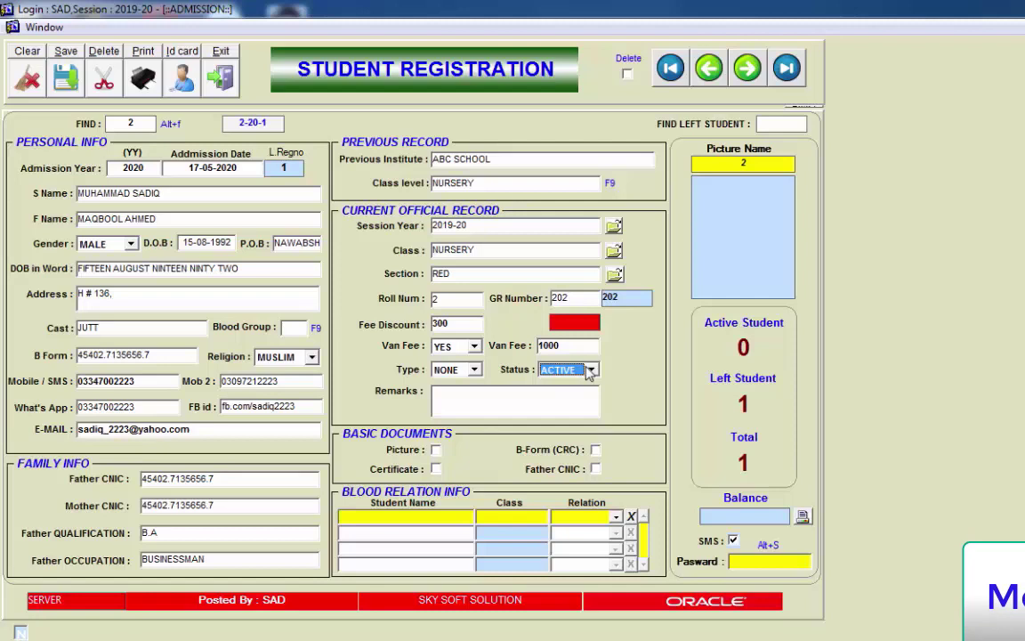
{"action": "left_click", "coordinate": [548, 391]}
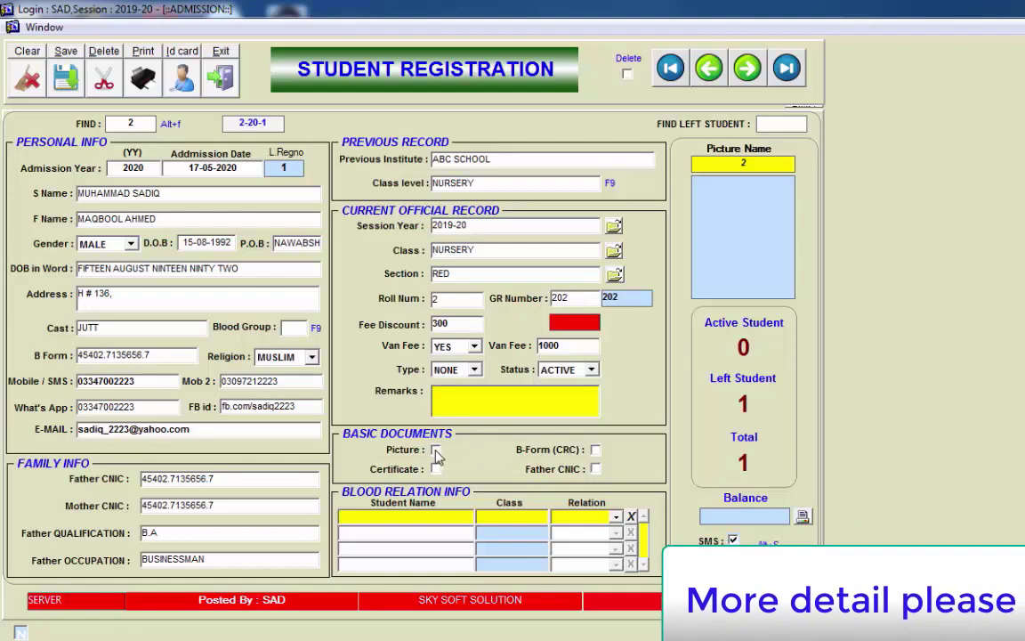
Step: Tick Picture under Basic Documents, leaving Certificate unchecked after briefly ticking it
{"action": "left_click", "coordinate": [436, 452]}
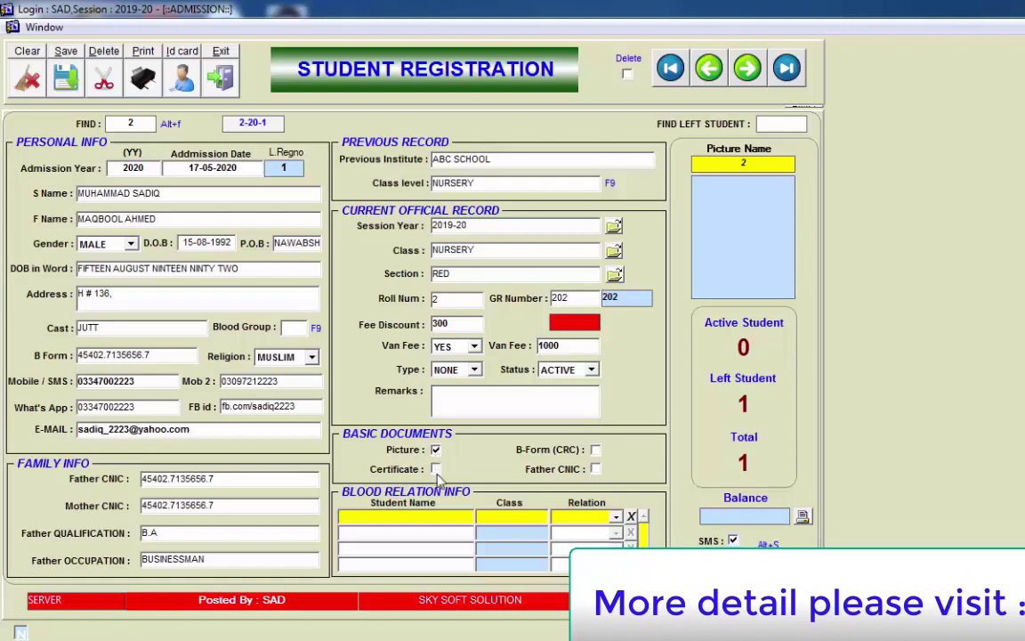
{"action": "left_click", "coordinate": [436, 470]}
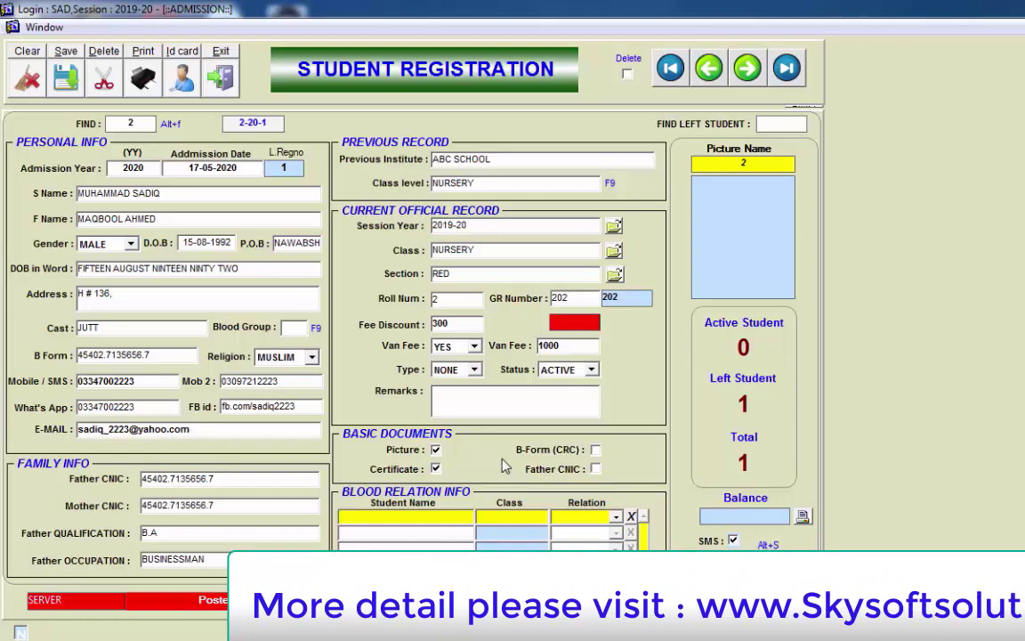
{"action": "left_click", "coordinate": [436, 469]}
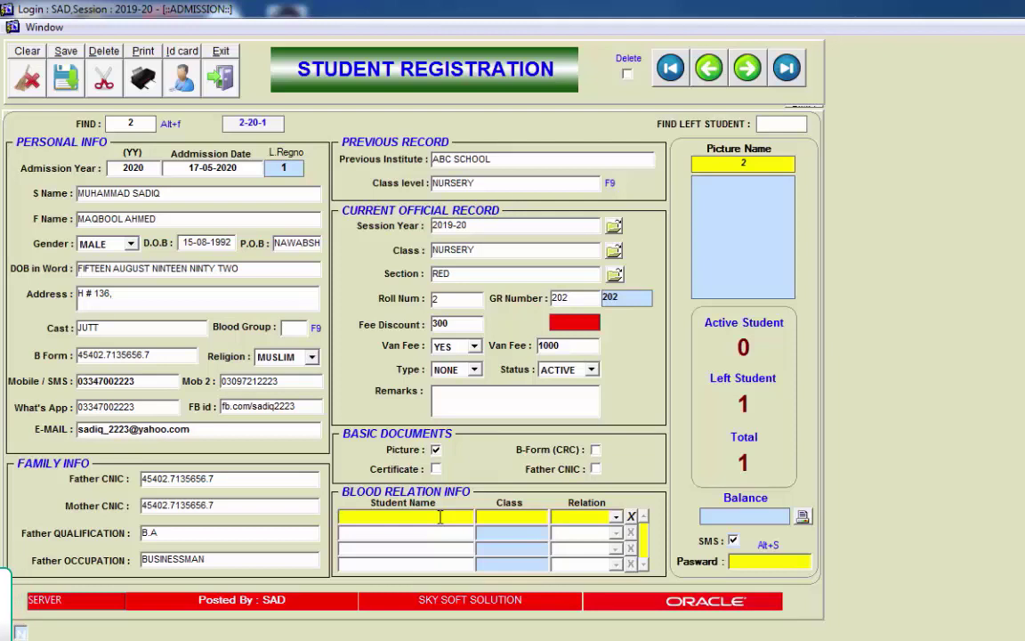
{"action": "left_click", "coordinate": [360, 516]}
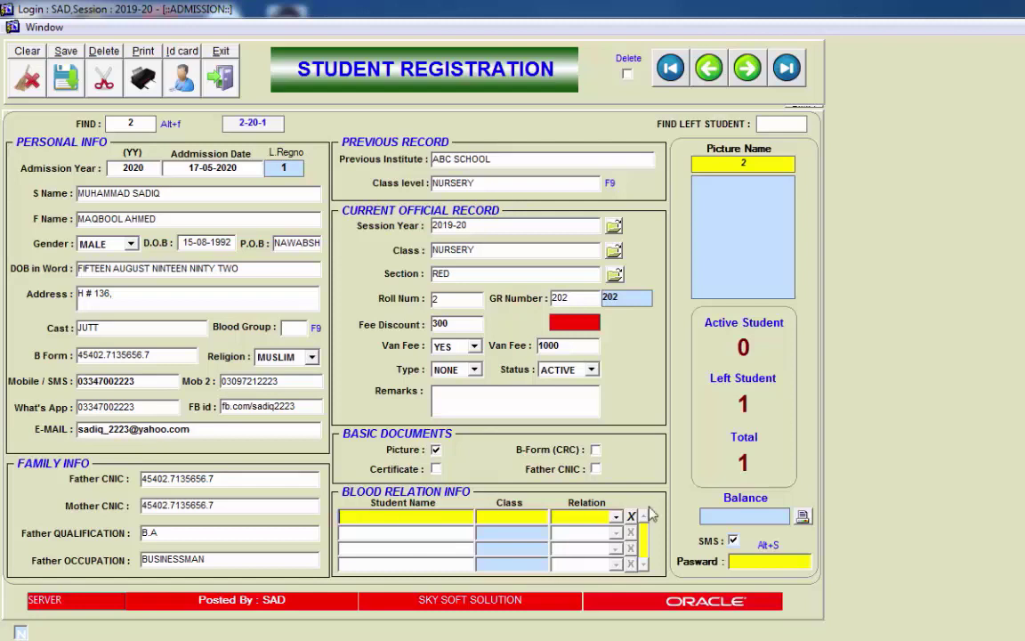
{"action": "left_click", "coordinate": [615, 516]}
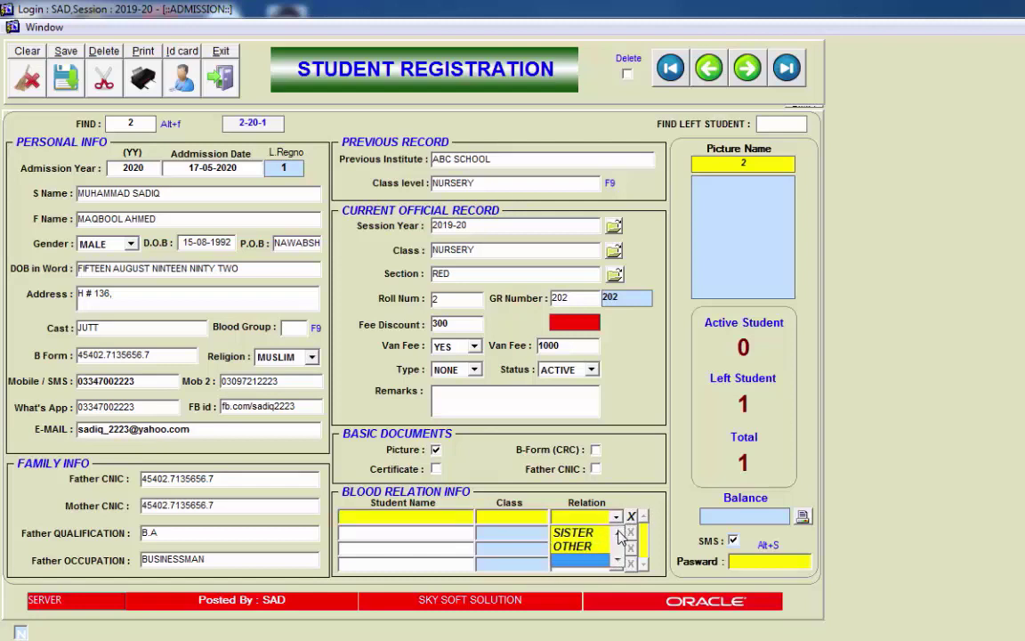
{"action": "left_click", "coordinate": [619, 533]}
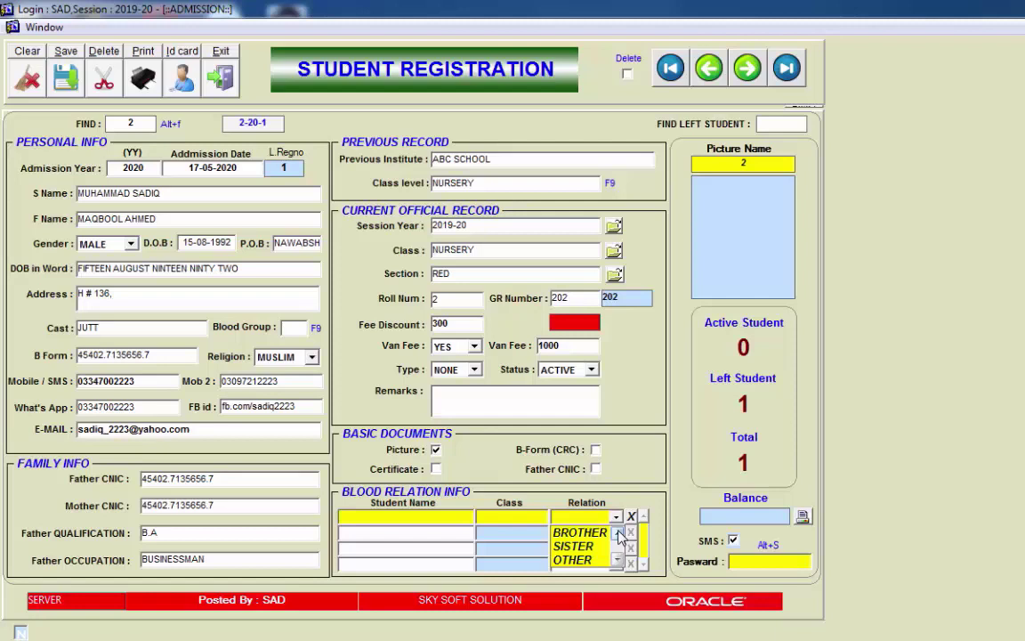
{"action": "key", "text": "alt+s"}
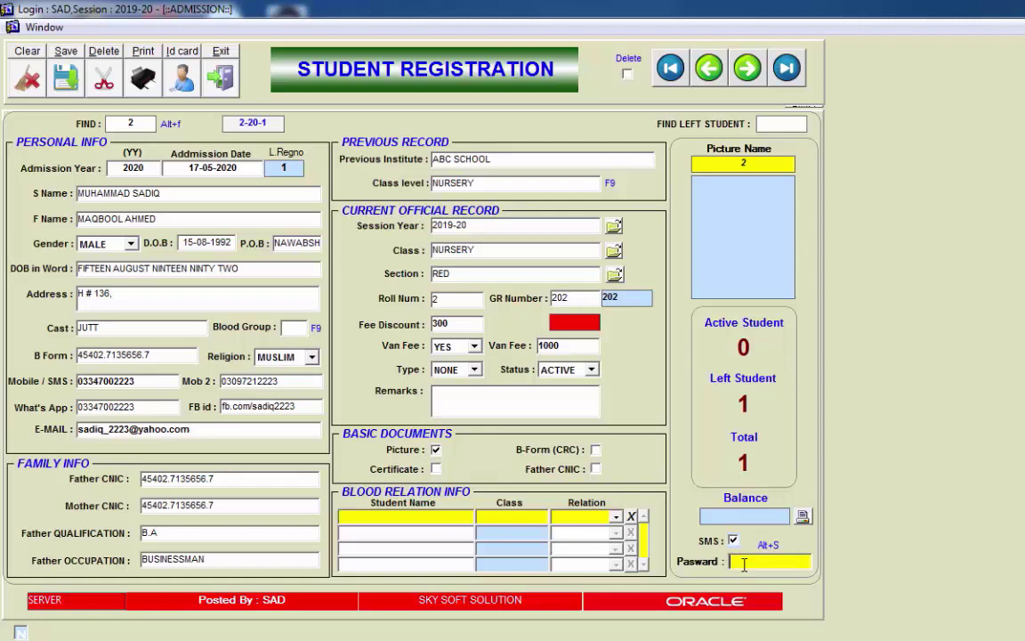
Step: Enter the SMS password in the PaswARD field, save the admission record, and acknowledge the saved message
{"action": "key", "text": "Return"}
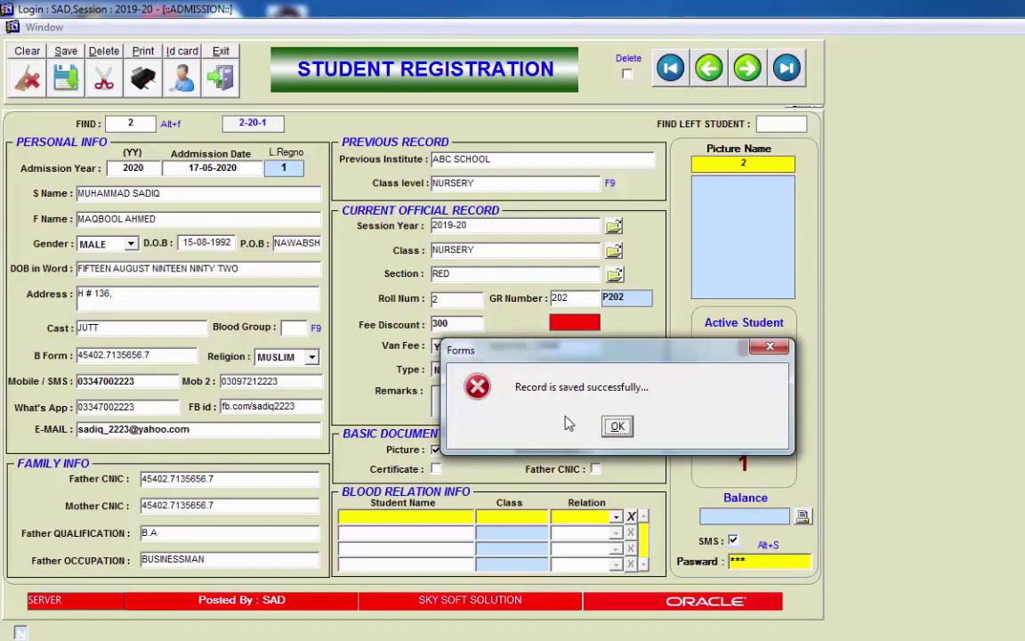
{"action": "left_click", "coordinate": [605, 426]}
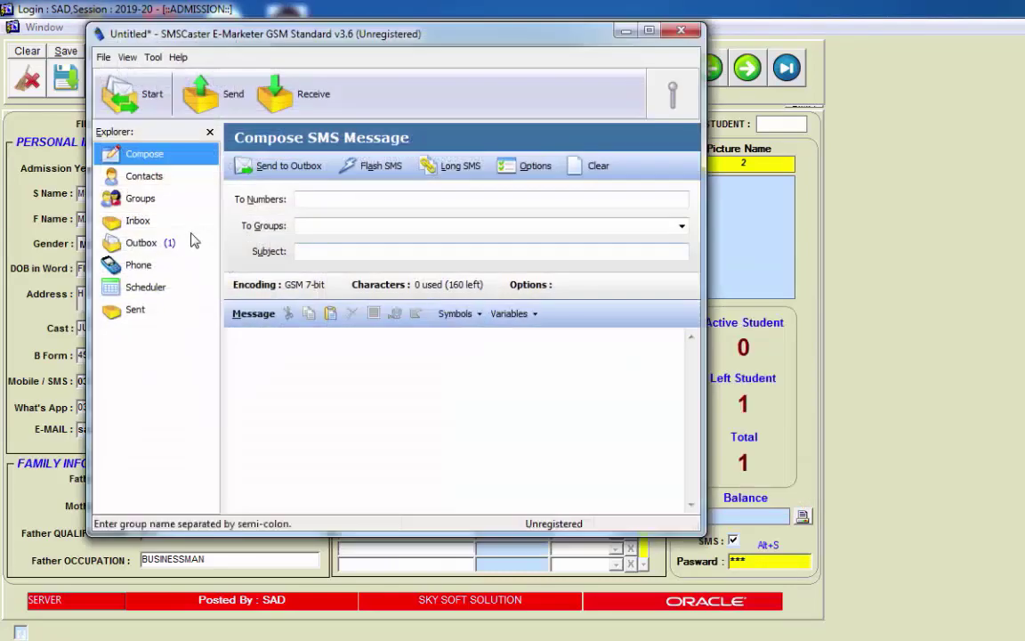
Step: Open the SMSCaster Outbox and select the school name in the queued admission message
{"action": "left_click", "coordinate": [167, 241]}
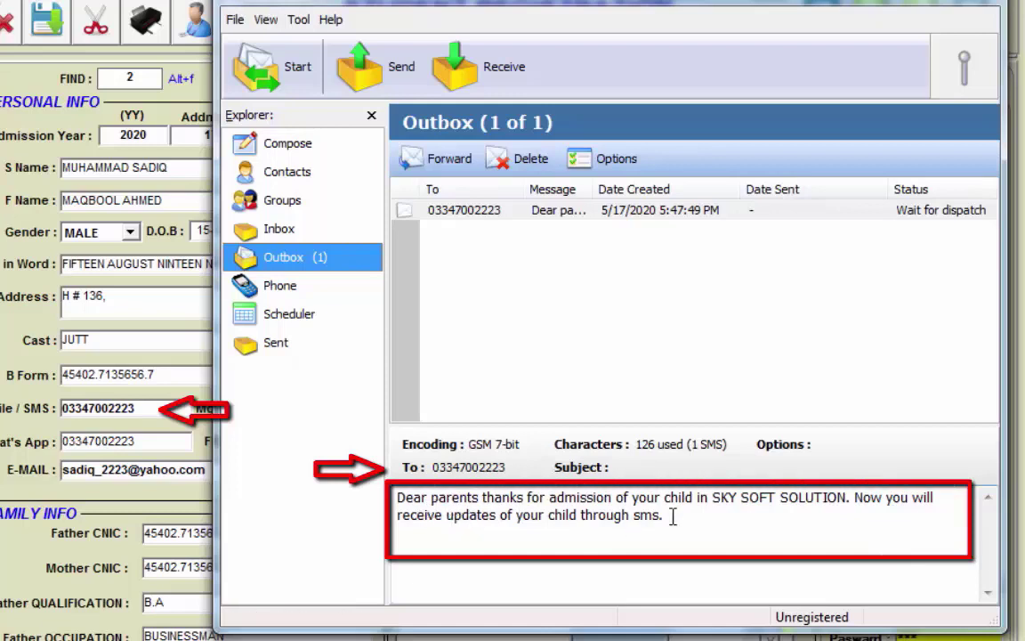
{"action": "left_click_drag", "start_coordinate": [847, 499], "coordinate": [714, 482]}
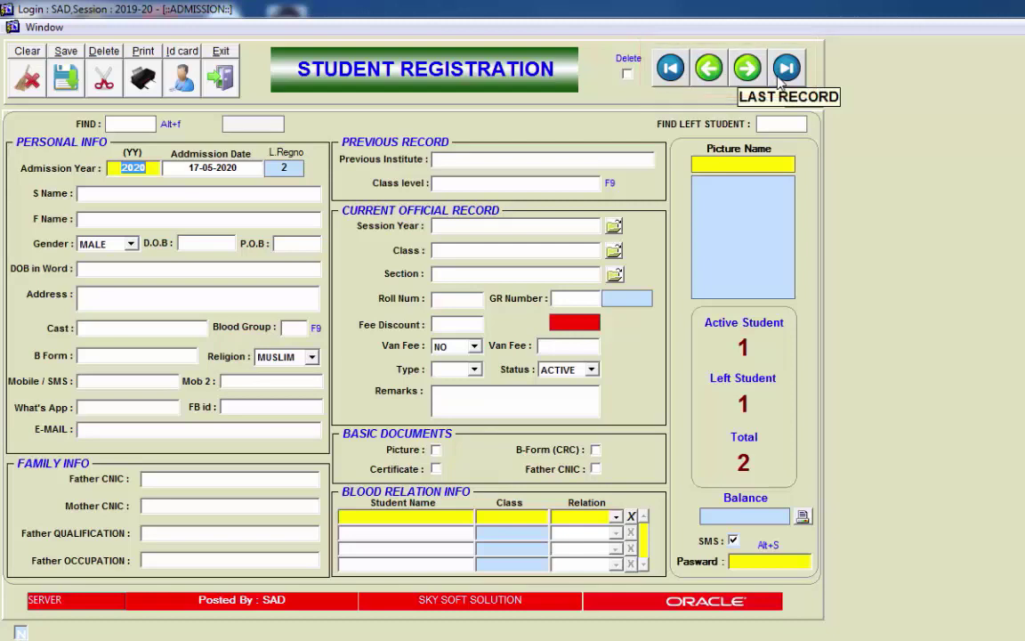
{"action": "left_click", "coordinate": [779, 79]}
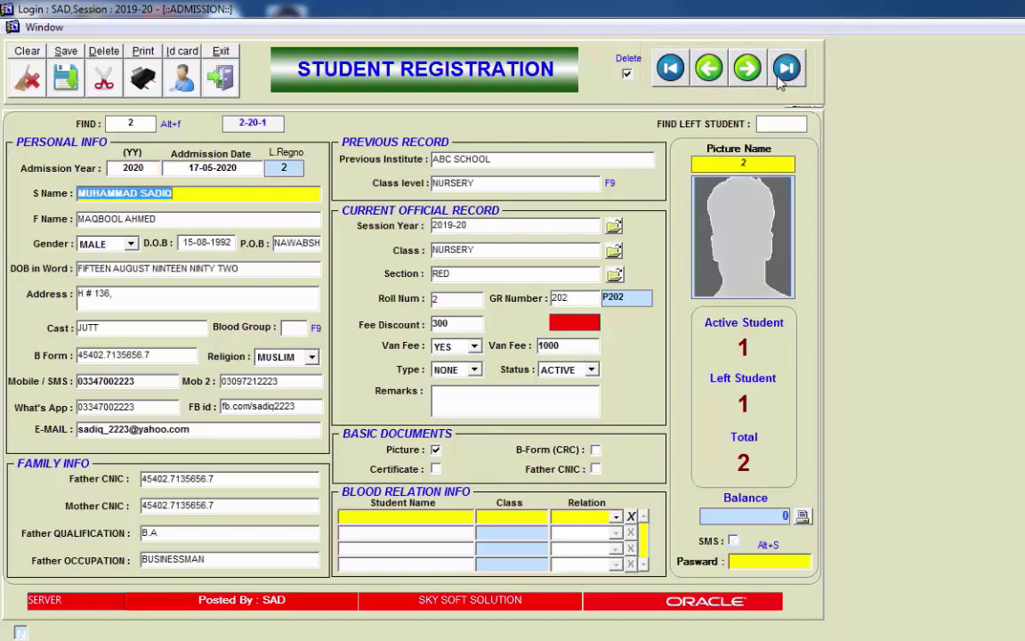
{"action": "left_click", "coordinate": [247, 298]}
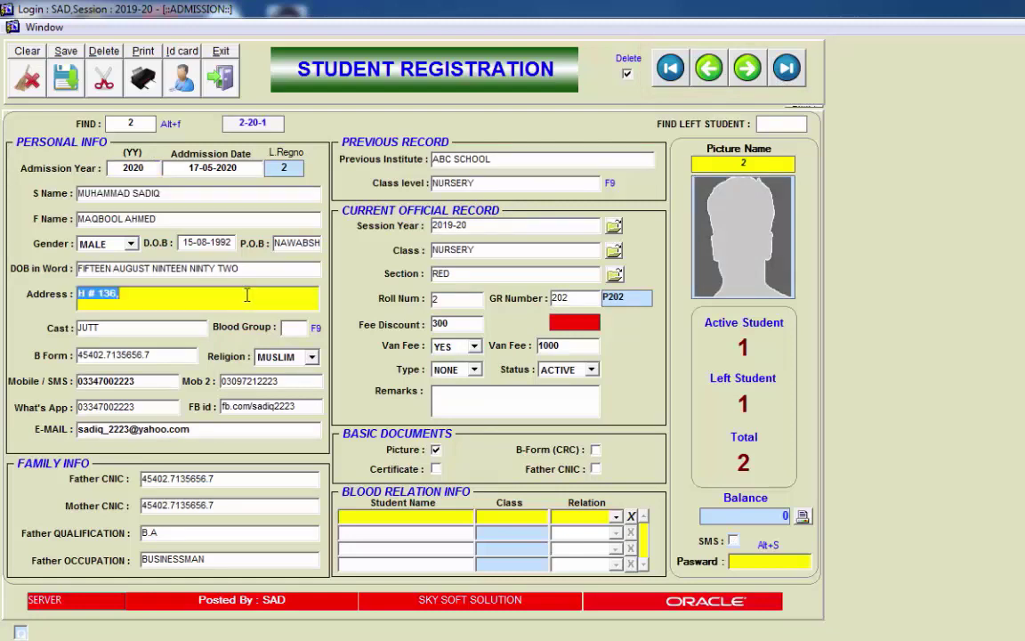
{"action": "left_click", "coordinate": [247, 296]}
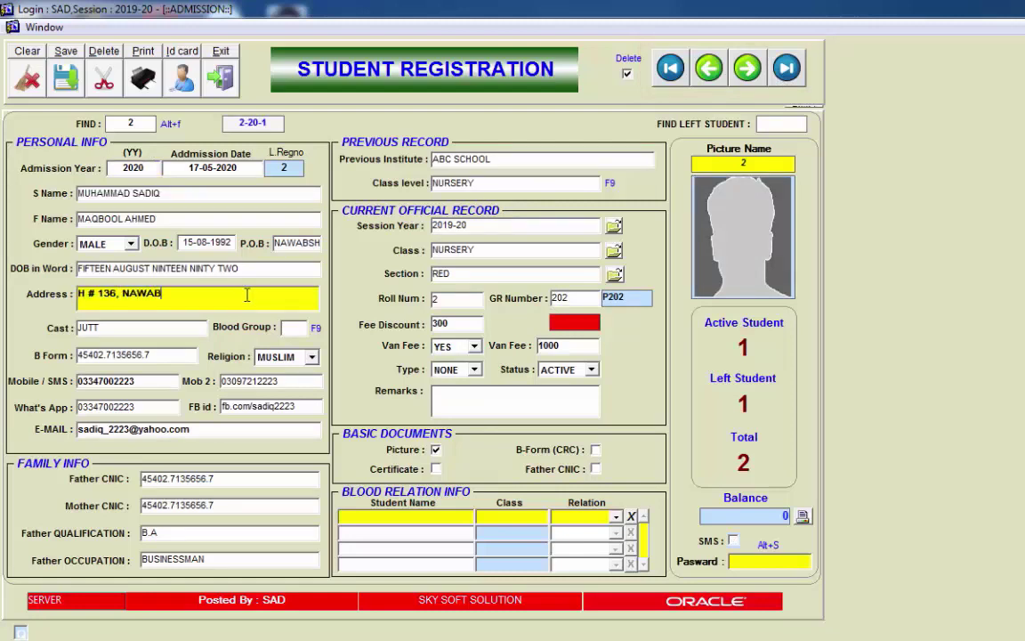
{"action": "left_click", "coordinate": [139, 383]}
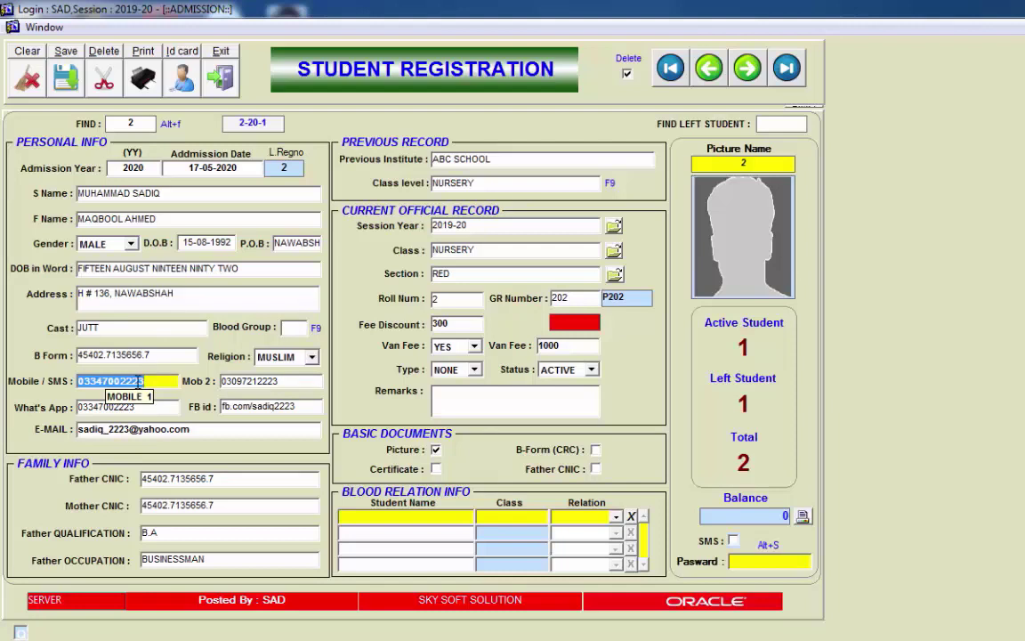
{"action": "left_click", "coordinate": [138, 327]}
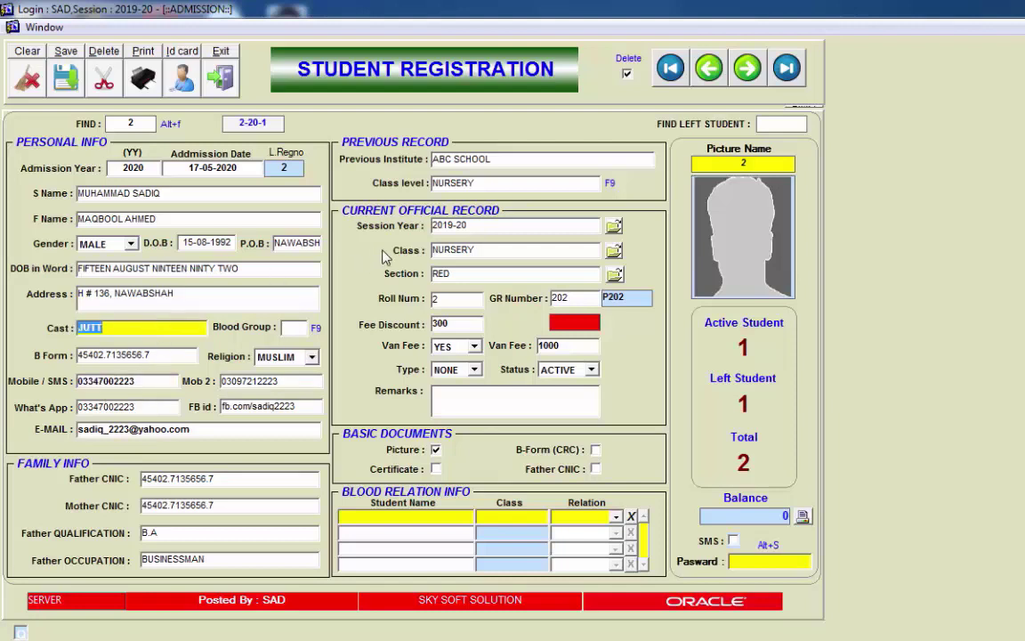
{"action": "left_click", "coordinate": [526, 253]}
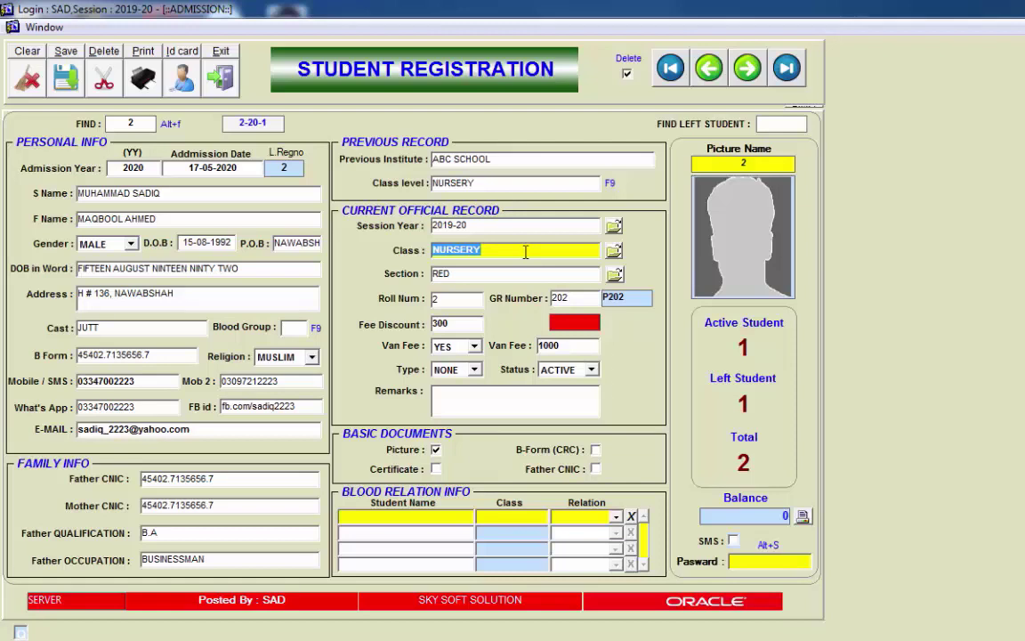
Step: Change the student's class from NURSERY to ONE and save the update with the password
{"action": "key", "text": "BackSpace"}
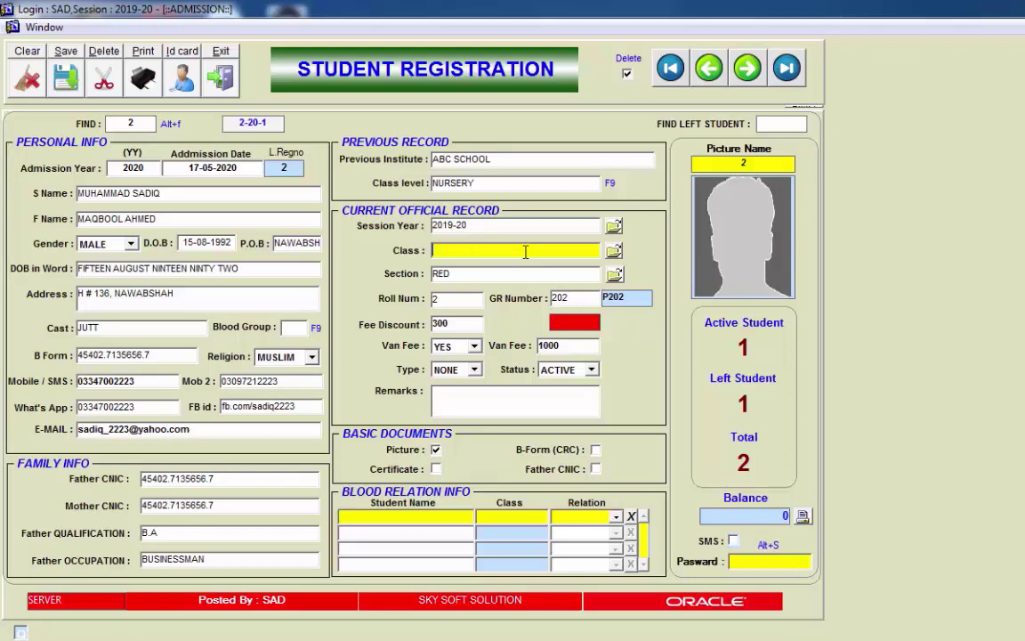
{"action": "key", "text": "F9"}
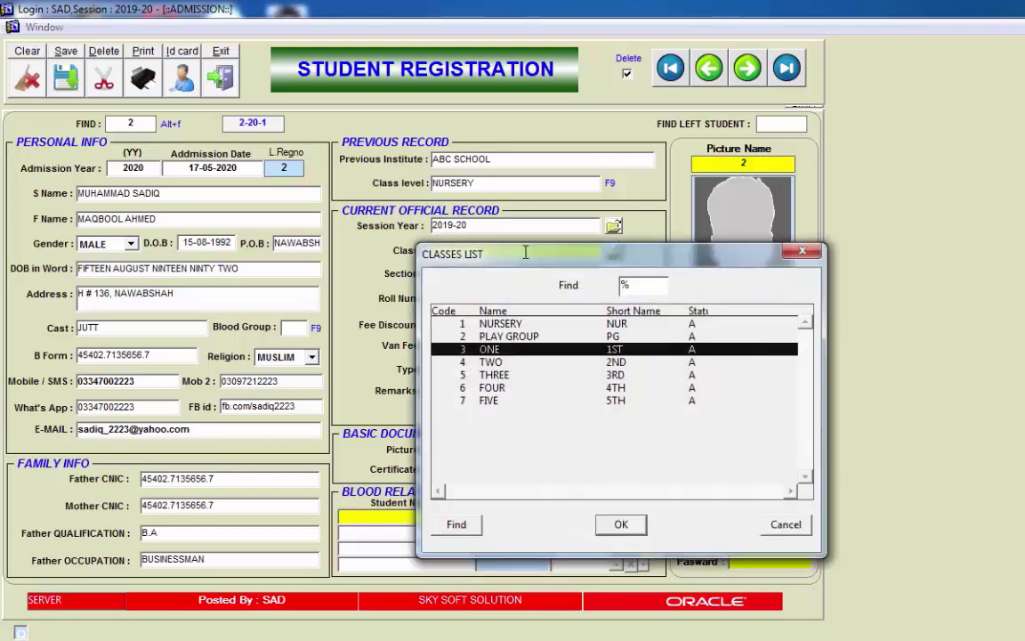
{"action": "key", "text": "Return"}
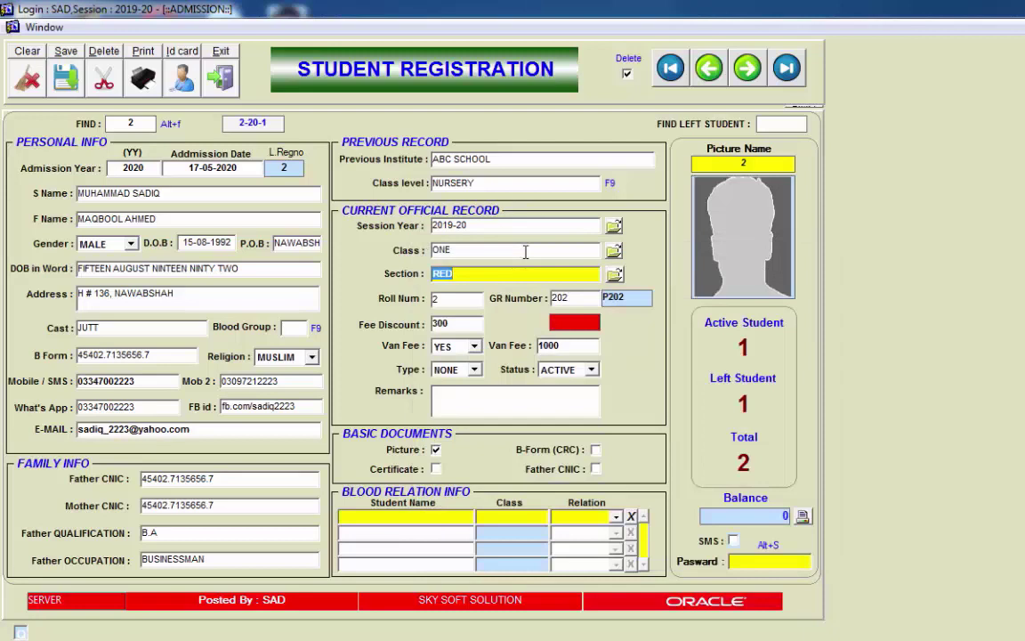
{"action": "key", "text": "alt+s"}
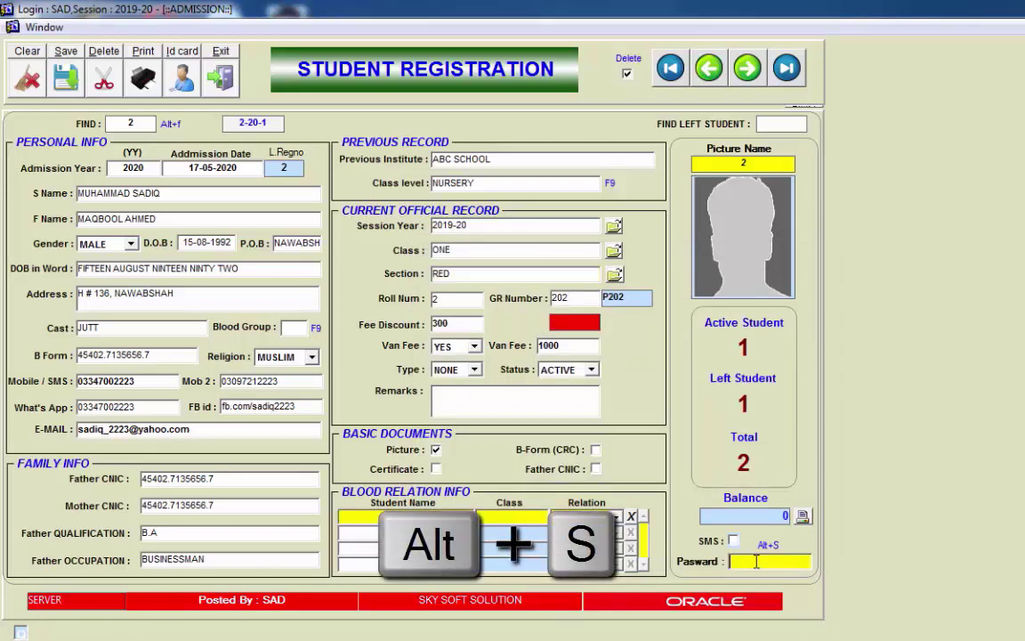
{"action": "type", "text": "**"}
{"action": "key", "text": "Return"}
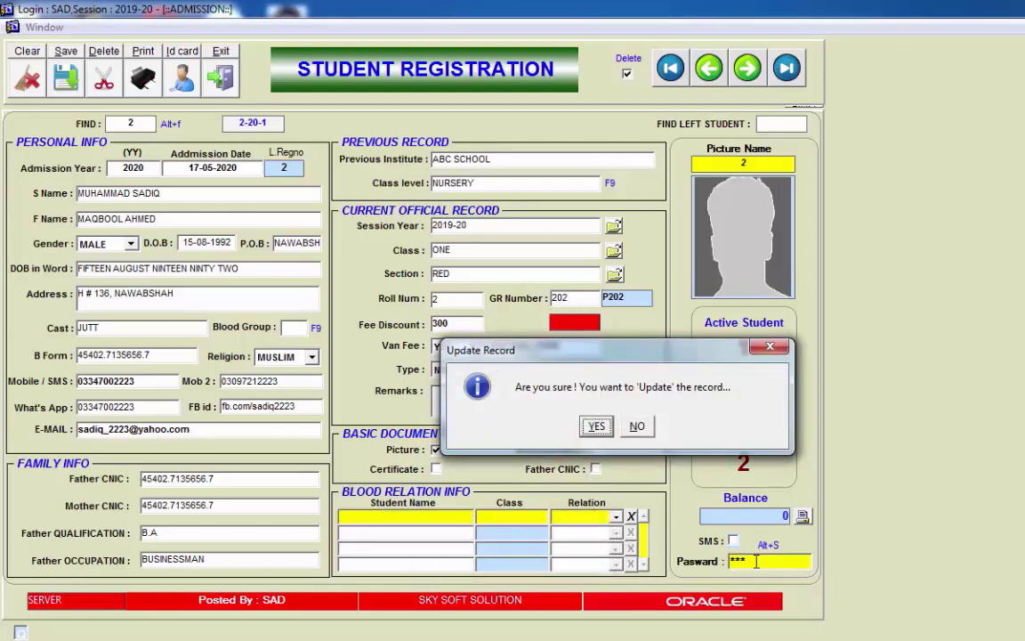
{"action": "key", "text": "Return"}
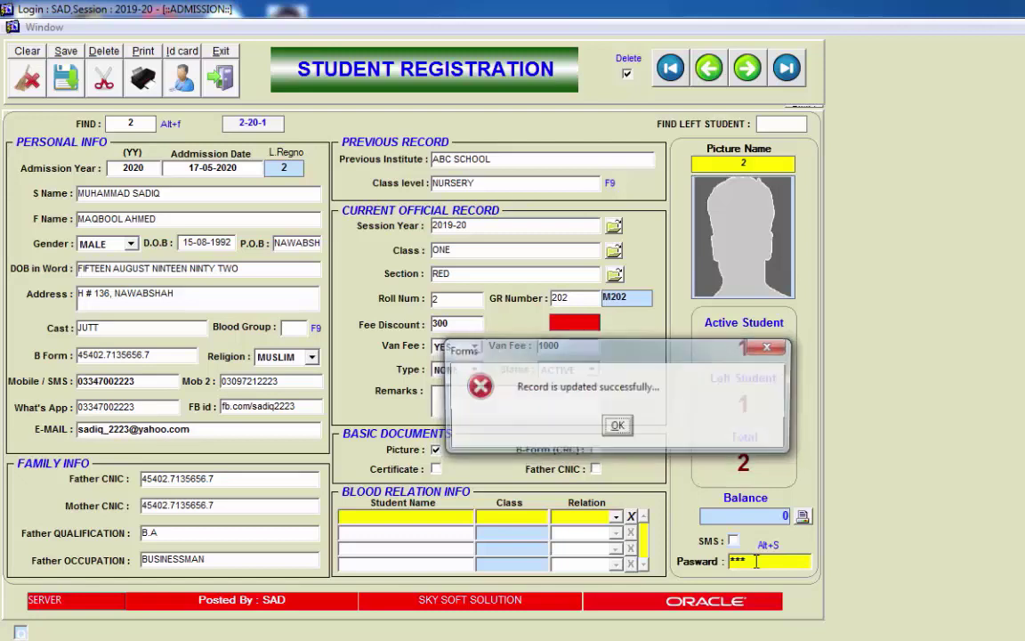
{"action": "key", "text": "Return"}
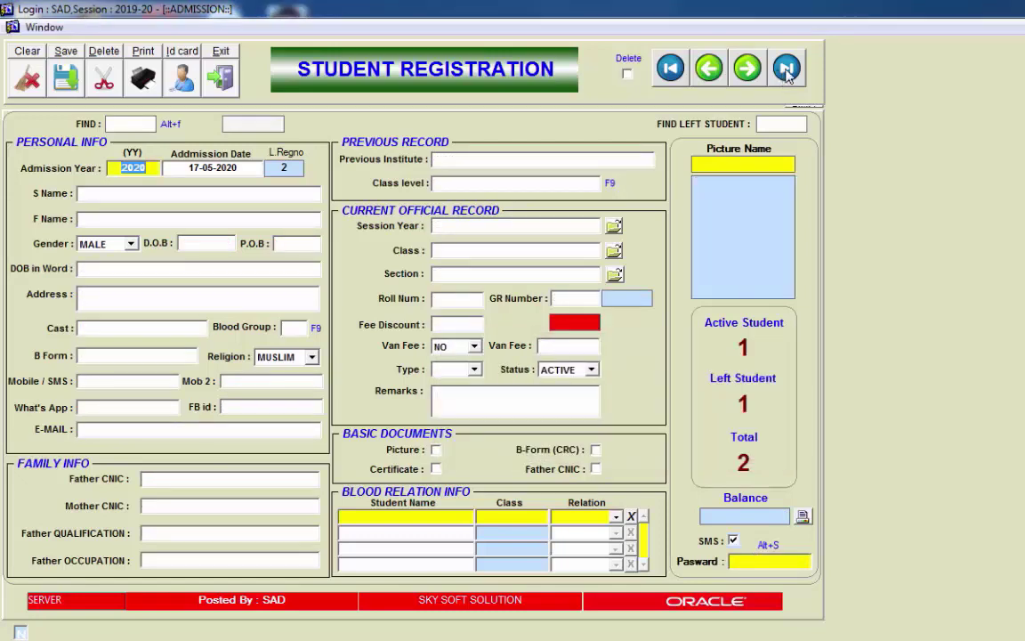
Step: Reload the last record to confirm class ONE, then clear the form
{"action": "left_click", "coordinate": [786, 69]}
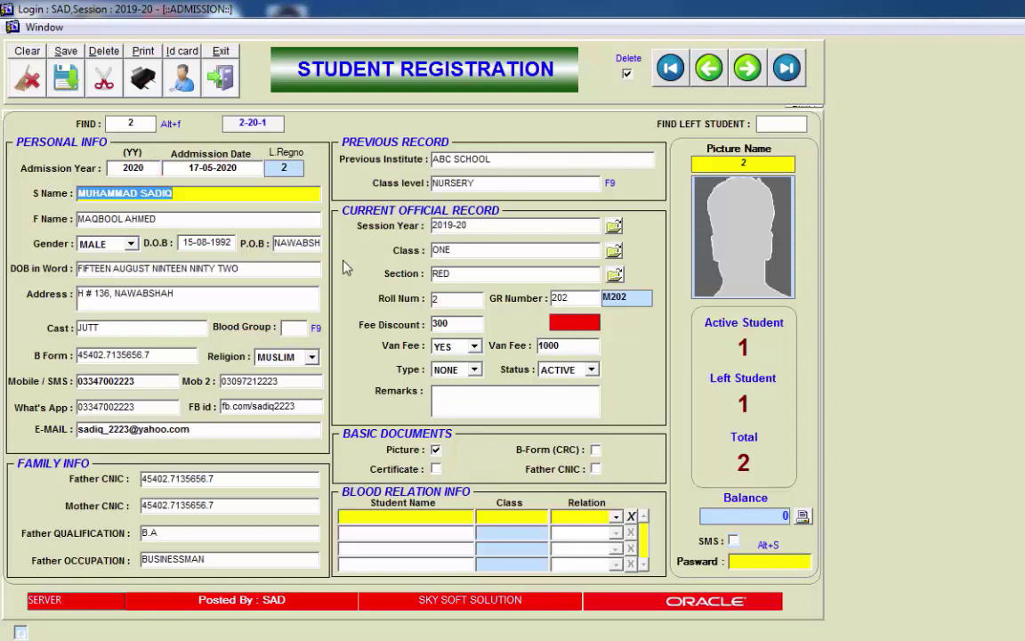
{"action": "left_click", "coordinate": [473, 252]}
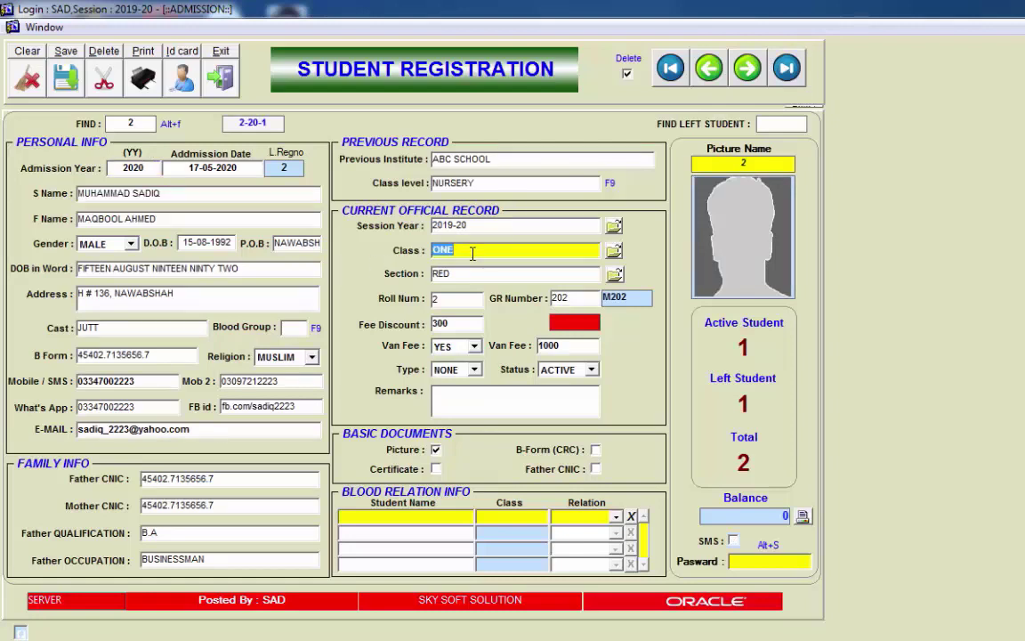
{"action": "left_click", "coordinate": [27, 76]}
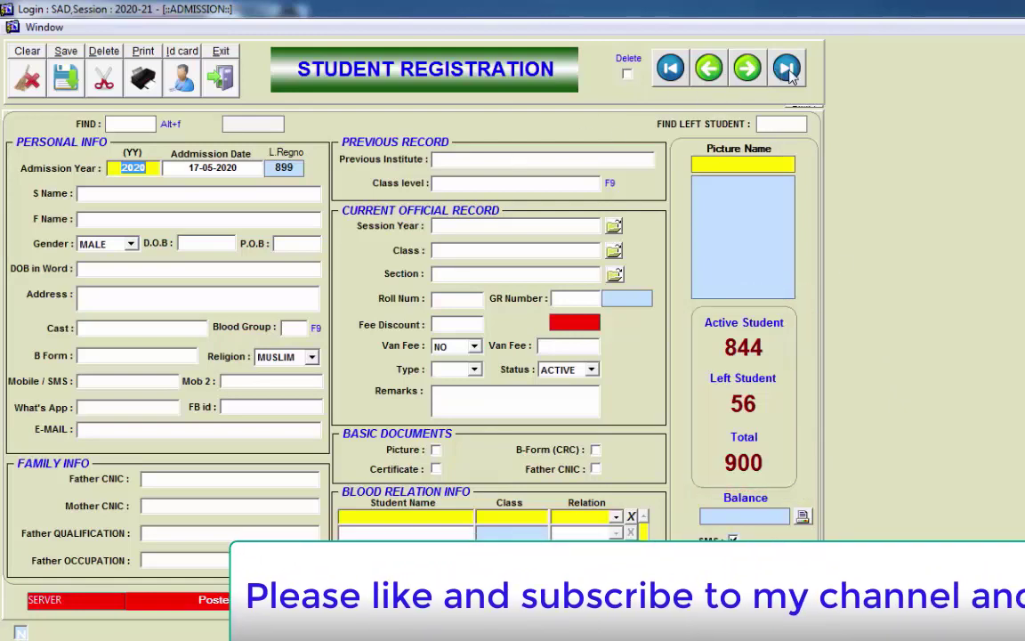
{"action": "left_click", "coordinate": [766, 81]}
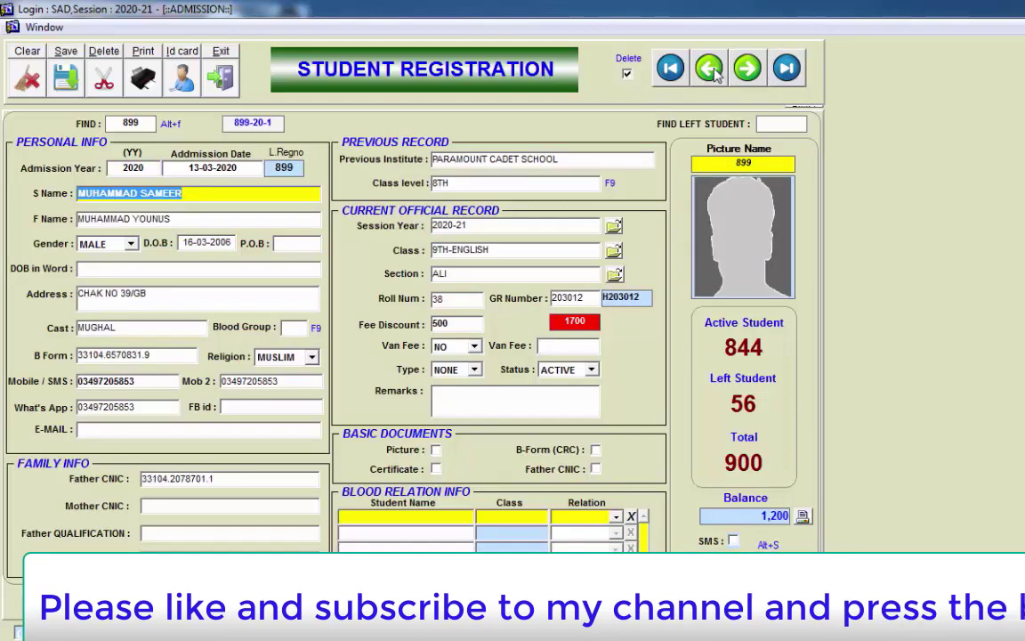
{"action": "left_click", "coordinate": [709, 68]}
{"action": "left_click", "coordinate": [709, 68]}
{"action": "left_click", "coordinate": [709, 68]}
{"action": "left_click", "coordinate": [710, 68]}
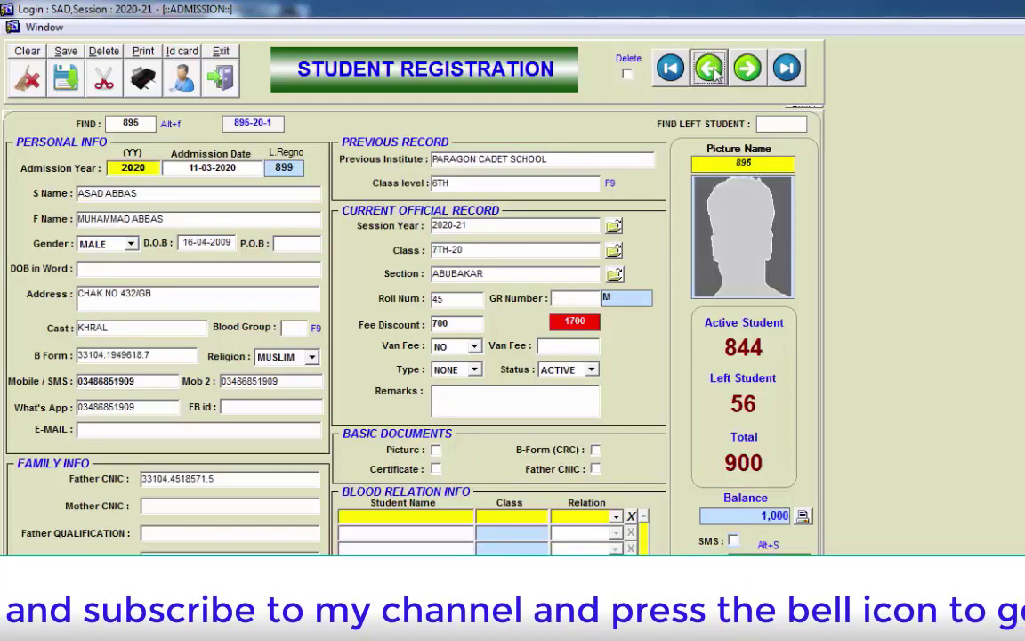
{"action": "left_click", "coordinate": [710, 68]}
{"action": "left_click", "coordinate": [710, 68]}
{"action": "left_click", "coordinate": [710, 68]}
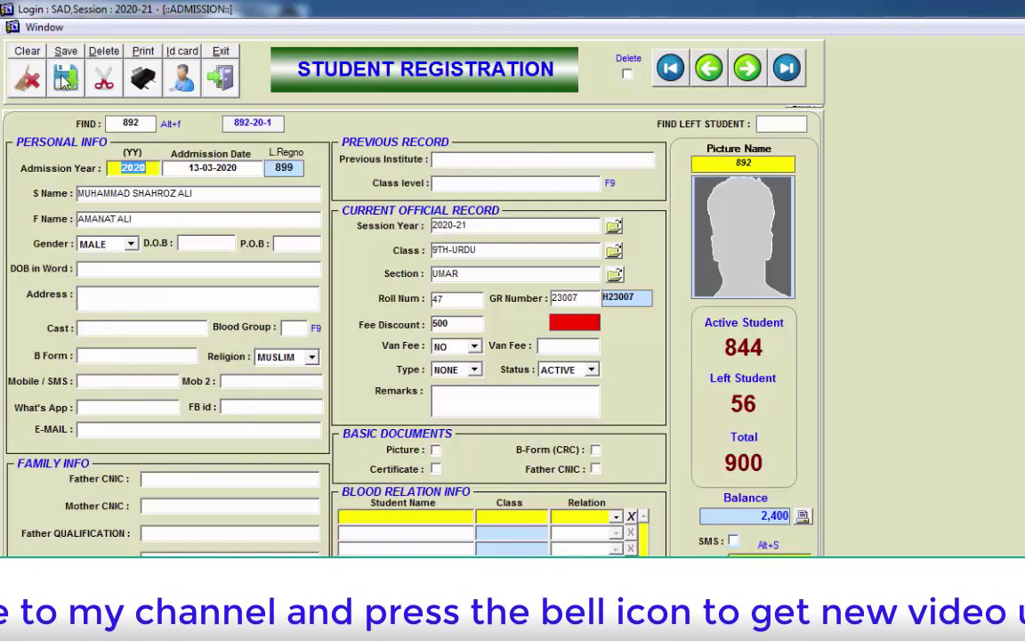
{"action": "left_click", "coordinate": [24, 73]}
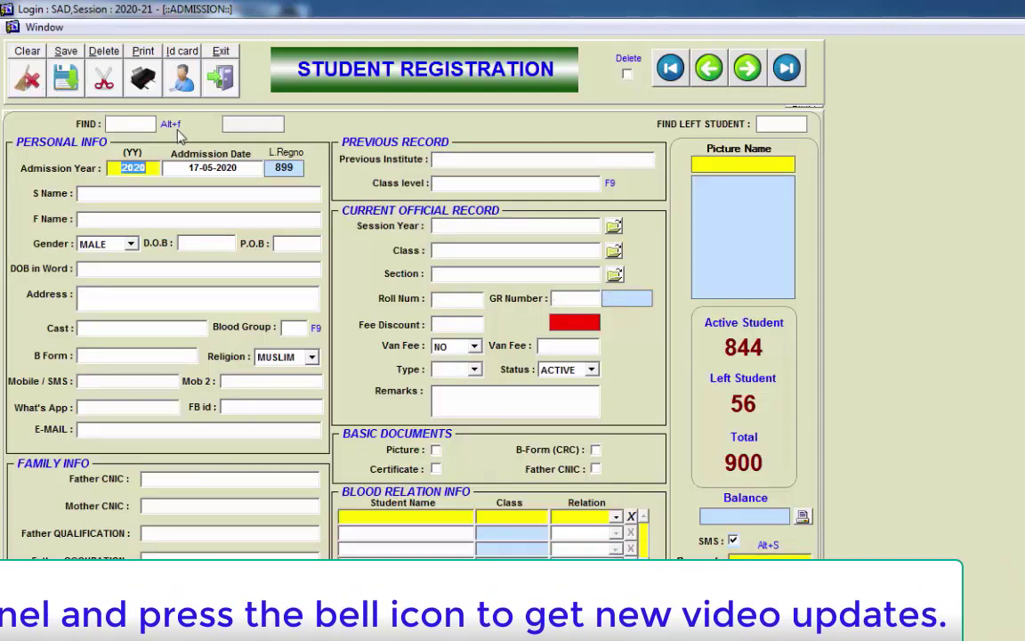
{"action": "key", "text": "alt+f"}
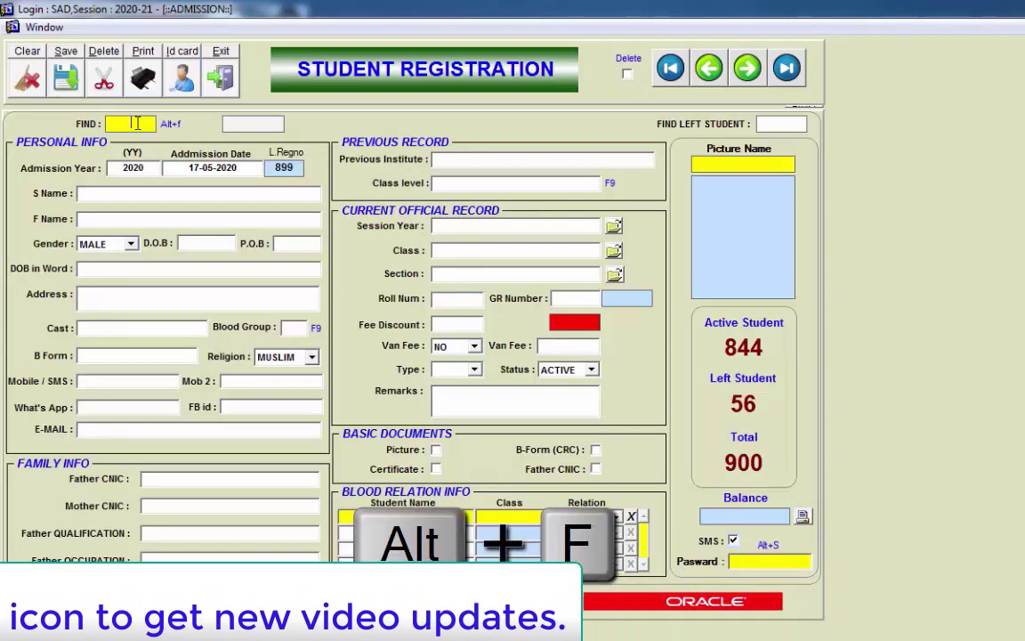
Step: Open the Students List and filter it by '%ABID', browsing the matches
{"action": "key", "text": "Return"}
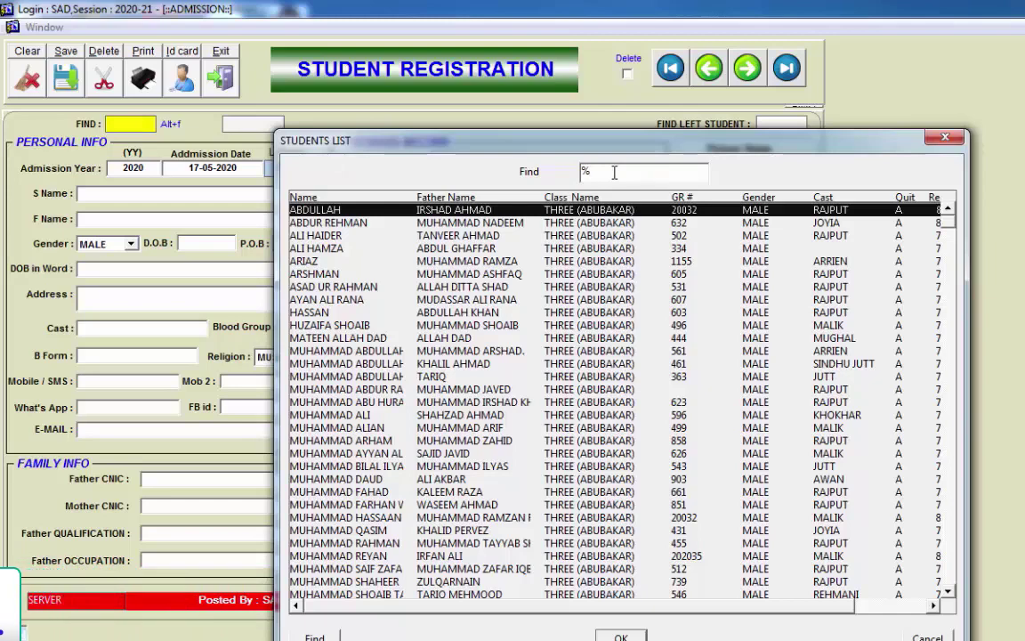
{"action": "key", "text": "BackSpace"}
{"action": "type", "text": "%A"}
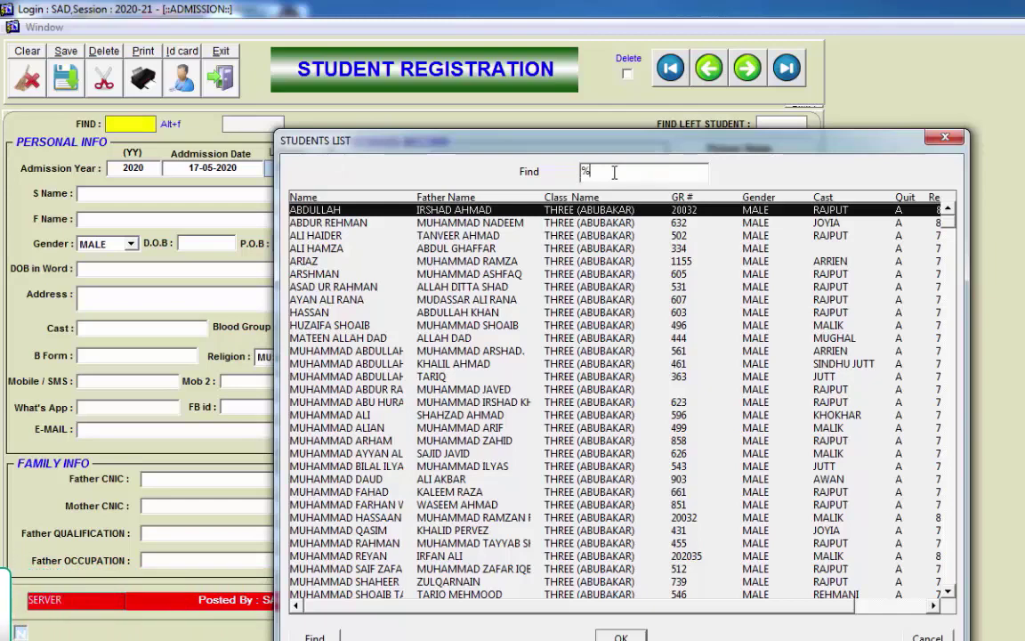
{"action": "type", "text": "B"}
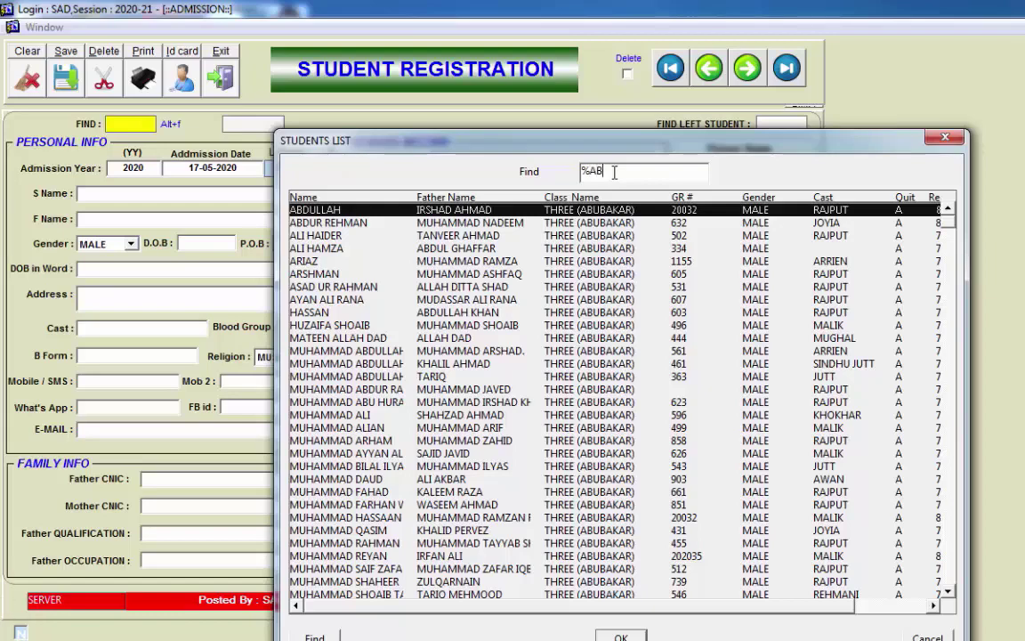
{"action": "type", "text": "ID"}
{"action": "key", "text": "Return"}
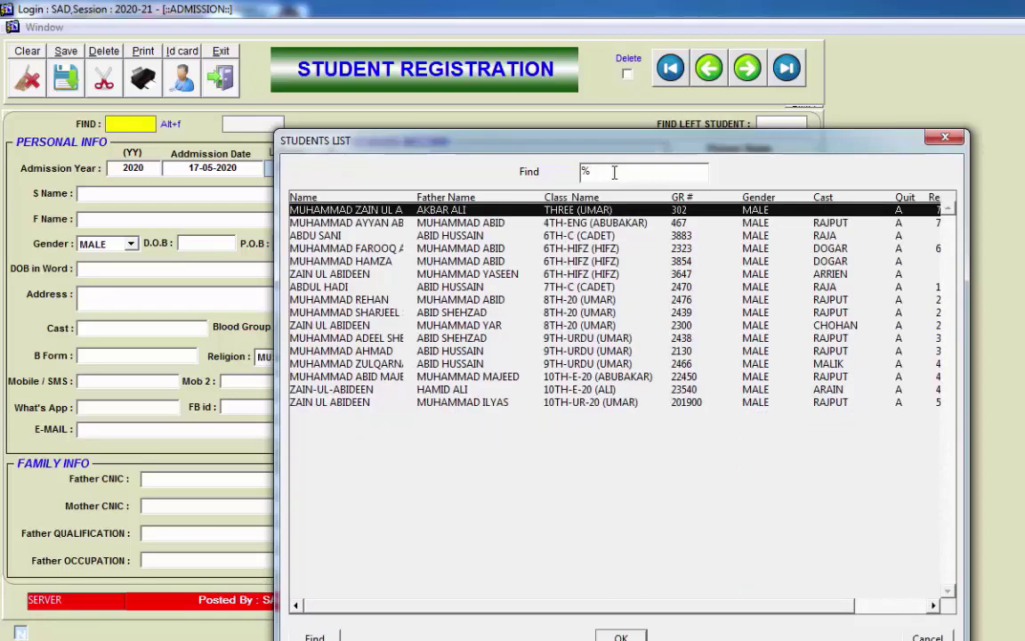
{"action": "key", "text": "Down"}
{"action": "key", "text": "Down"}
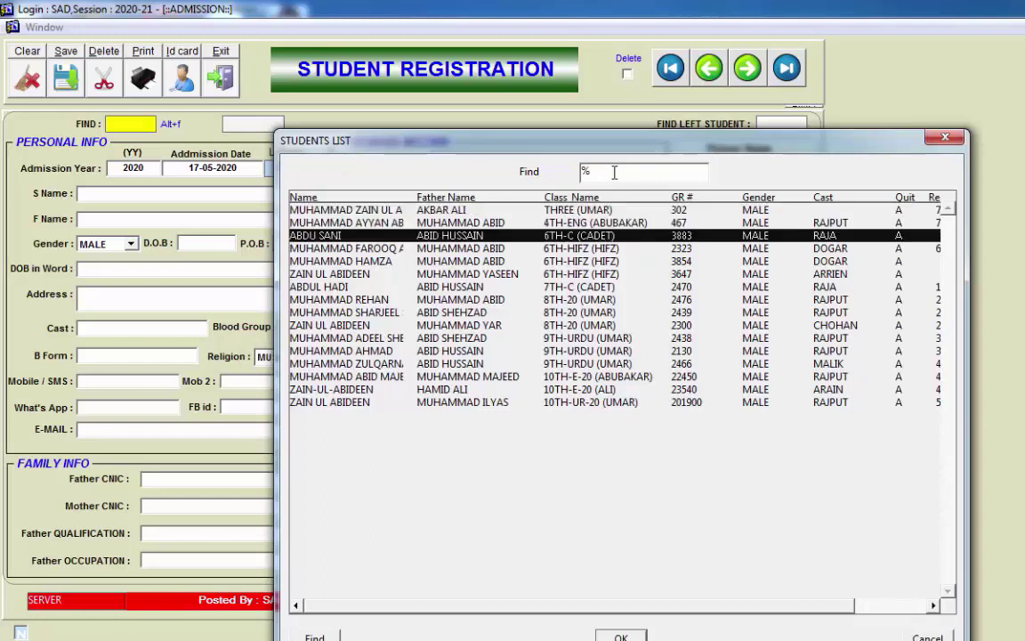
{"action": "key", "text": "Up"}
{"action": "key", "text": "Up"}
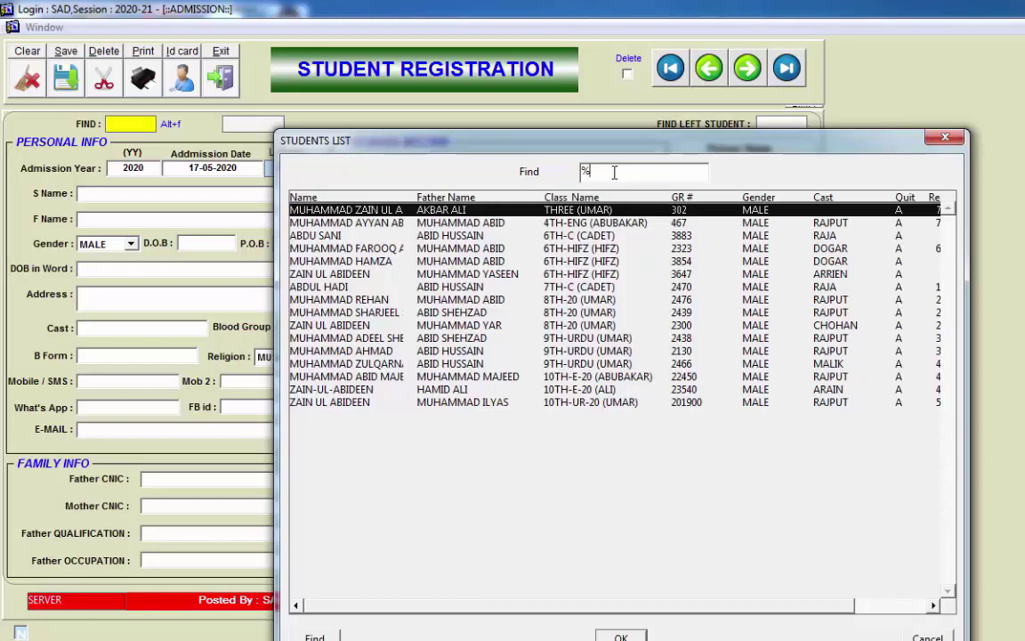
Step: Filter the Students List by 'ASIF' and browse the matching students
{"action": "type", "text": "ASIF"}
{"action": "key", "text": "Return"}
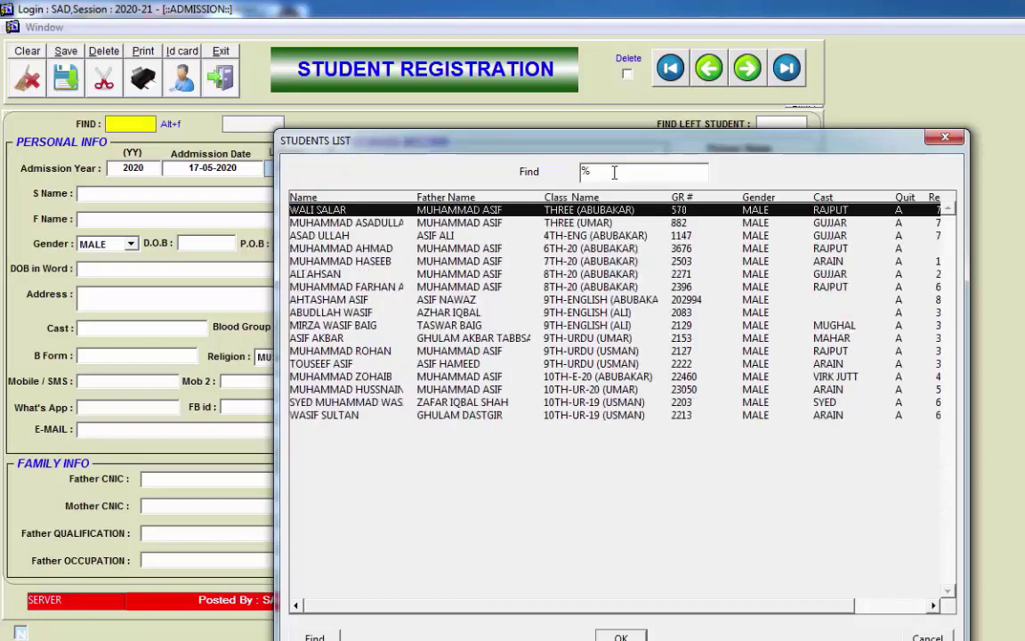
{"action": "key", "text": "Down"}
{"action": "key", "text": "Down"}
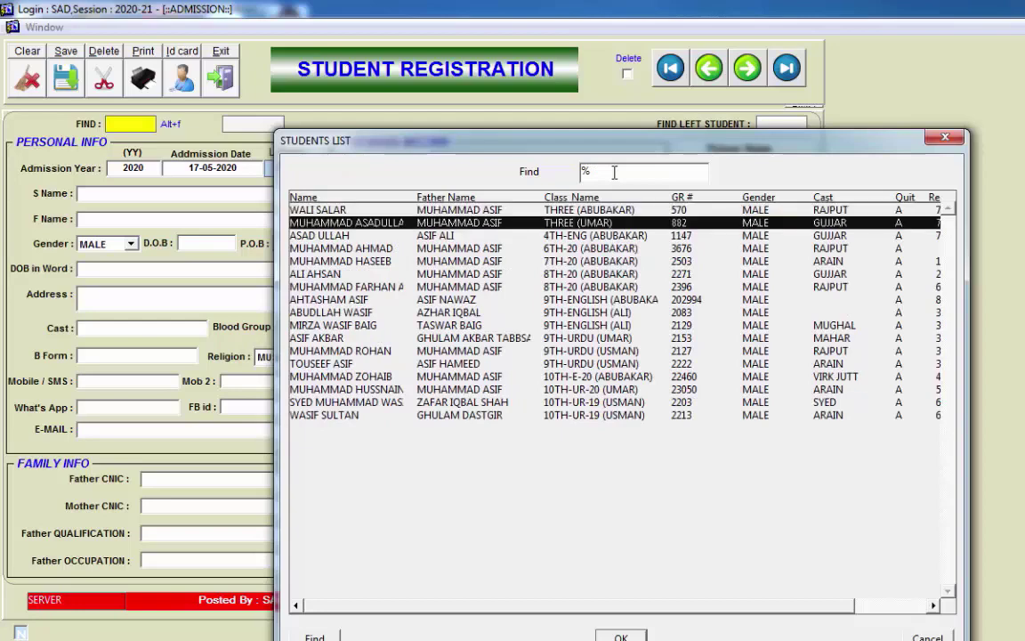
{"action": "key", "text": "Up"}
{"action": "key", "text": "Up"}
{"action": "key", "text": "Down"}
{"action": "key", "text": "Down"}
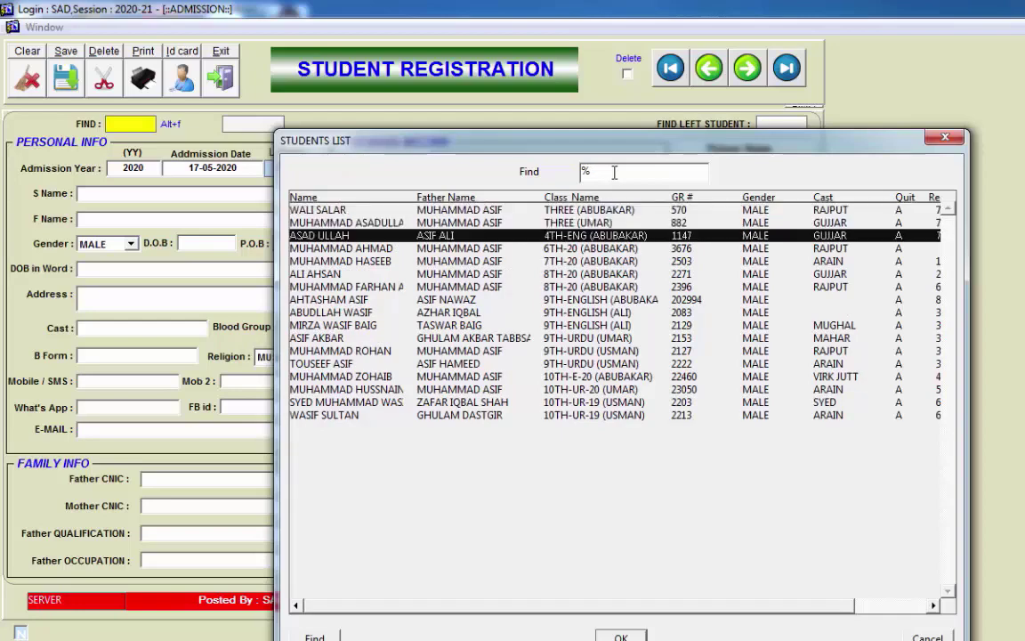
{"action": "key", "text": "Down"}
{"action": "key", "text": "Down"}
{"action": "key", "text": "Down"}
{"action": "key", "text": "Down"}
{"action": "key", "text": "Up"}
{"action": "key", "text": "Up"}
{"action": "key", "text": "Up"}
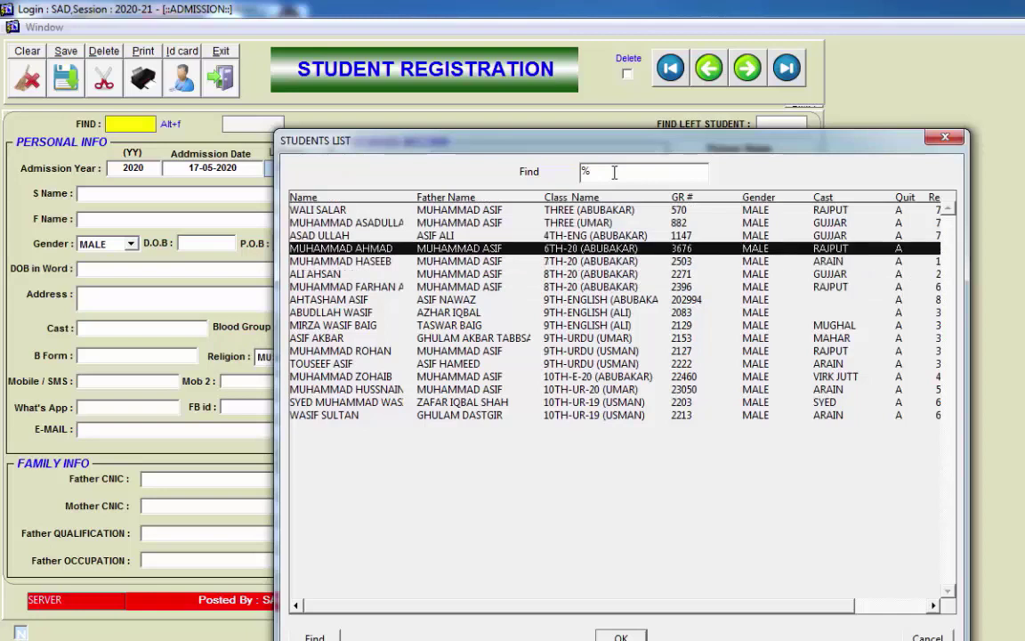
{"action": "key", "text": "Up"}
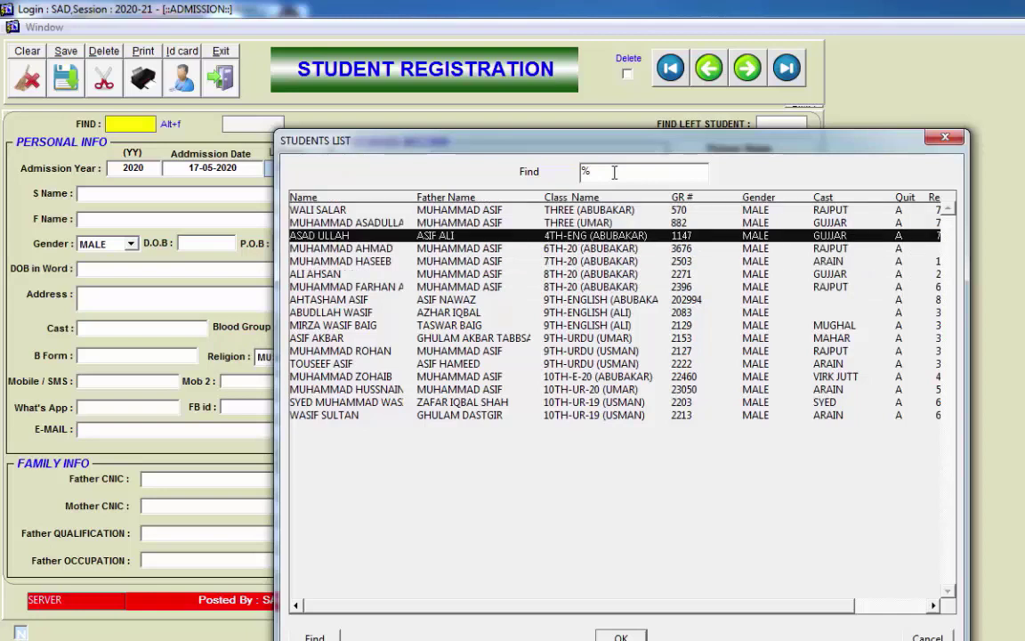
Step: Filter the list by 'RAJPUT' and load the chosen student's record into the form
{"action": "type", "text": "RAJPUT"}
{"action": "key", "text": "Return"}
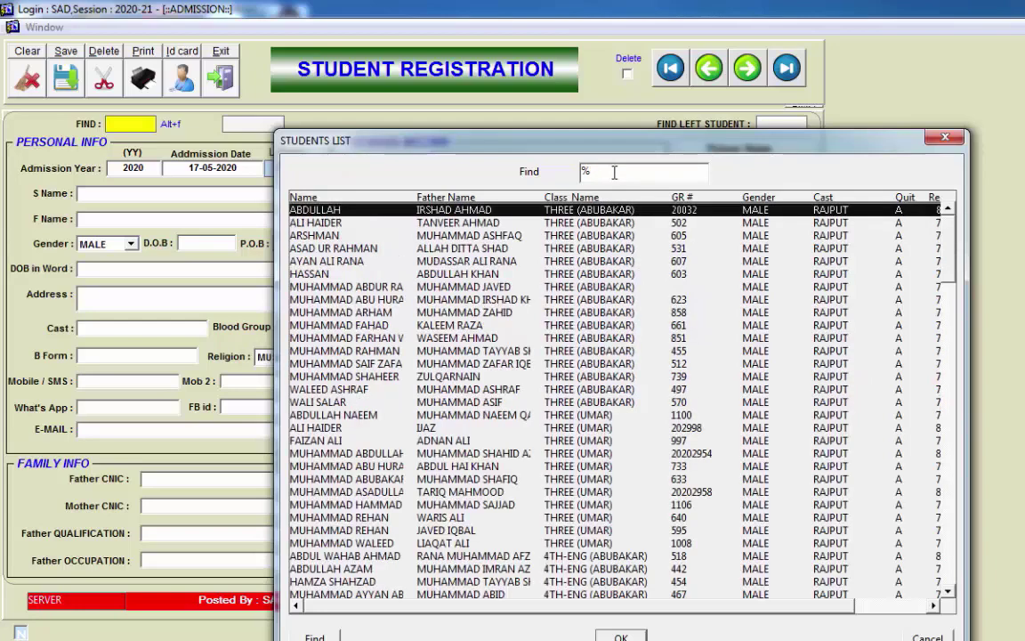
{"action": "key", "text": "Down"}
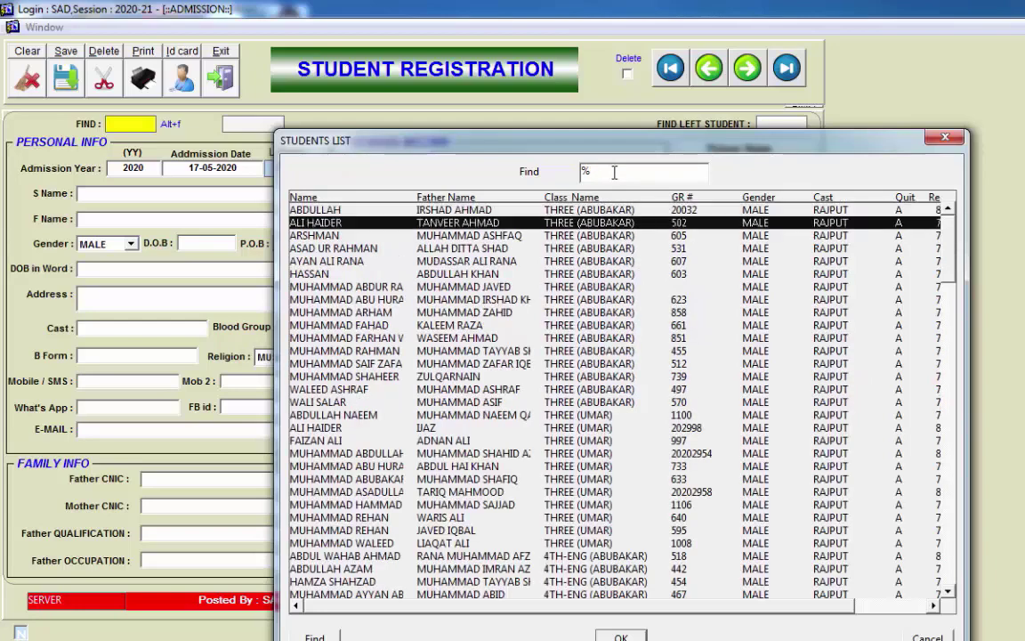
{"action": "key", "text": "Down"}
{"action": "key", "text": "Down"}
{"action": "key", "text": "Down"}
{"action": "key", "text": "Down"}
{"action": "key", "text": "Up"}
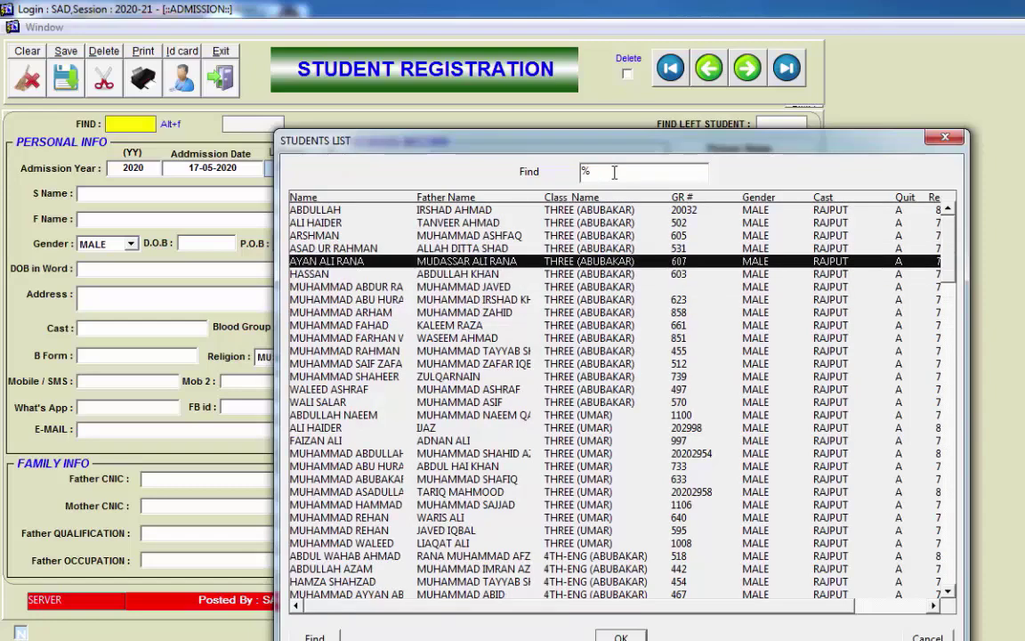
{"action": "key", "text": "Return"}
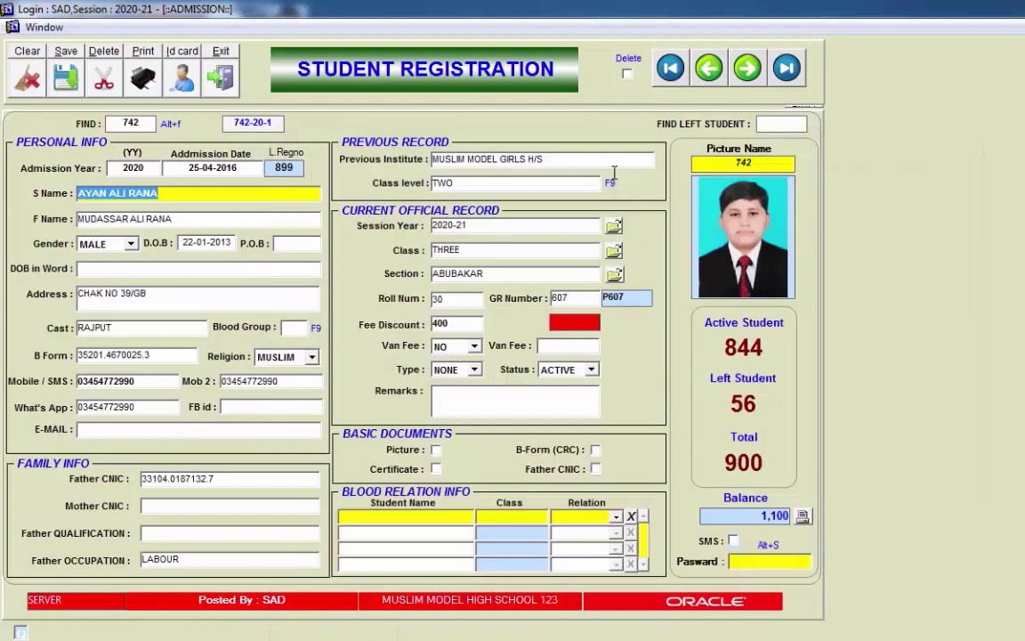
Step: Set the student's Status to CLOSE and enter the remark PASSOUT
{"action": "left_click", "coordinate": [185, 268]}
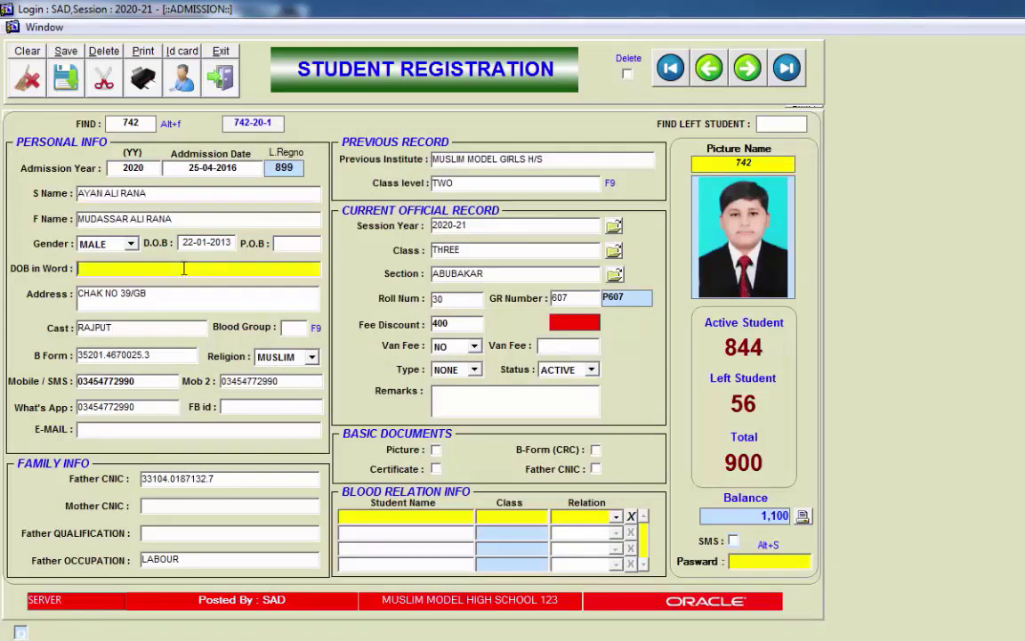
{"action": "left_click", "coordinate": [201, 291]}
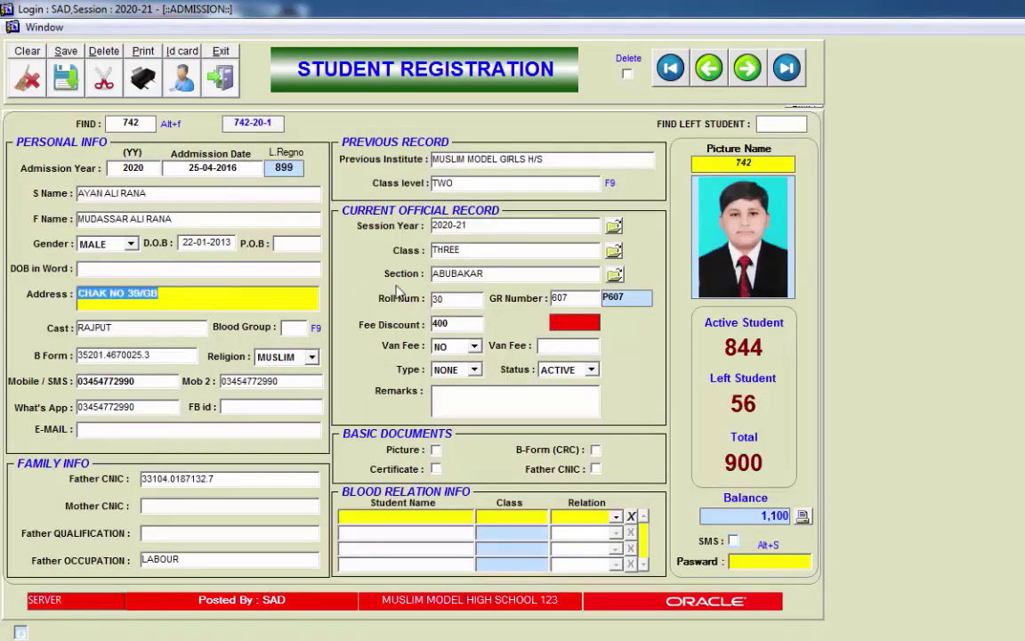
{"action": "left_click", "coordinate": [748, 563]}
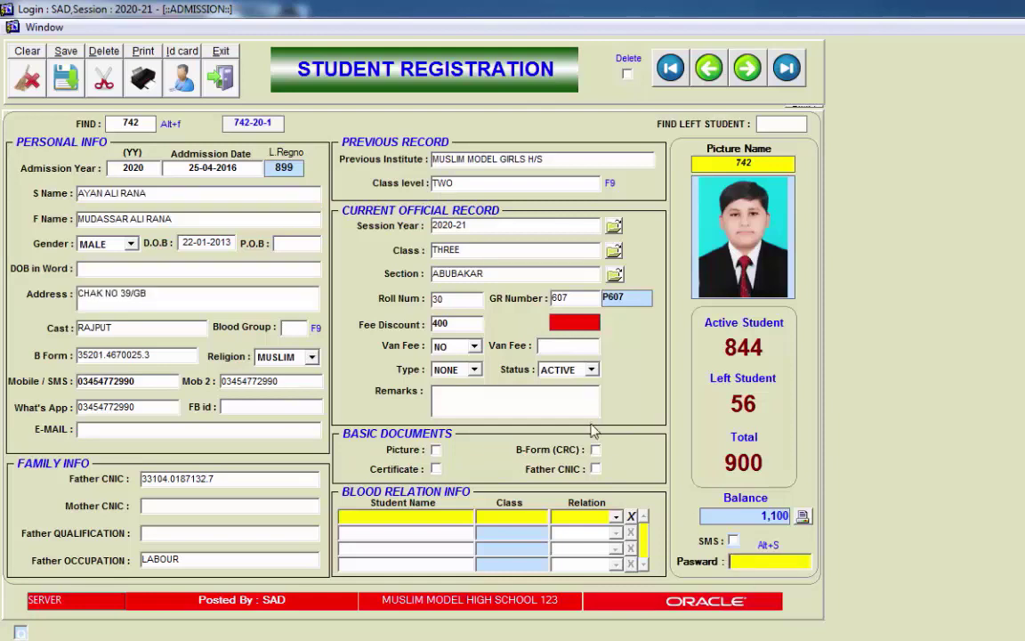
{"action": "left_click", "coordinate": [591, 371]}
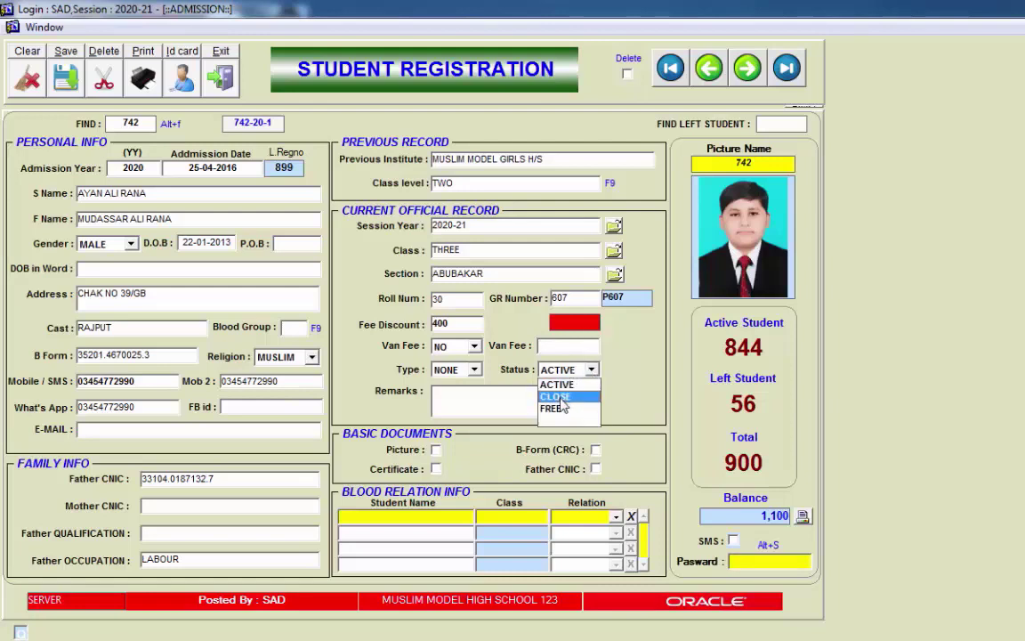
{"action": "left_click", "coordinate": [560, 400]}
{"action": "left_click", "coordinate": [491, 402]}
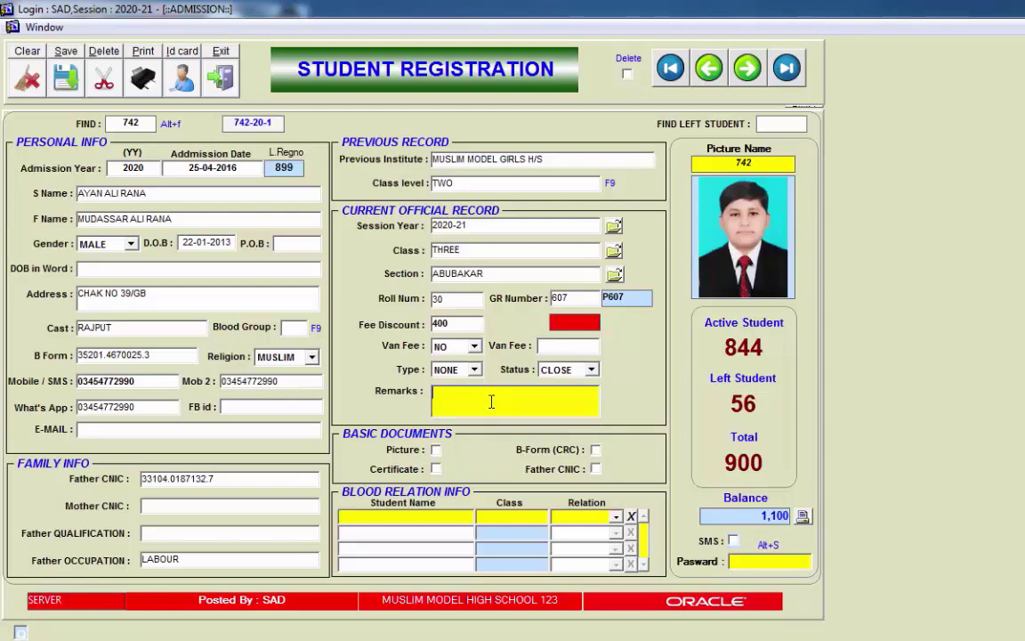
{"action": "type", "text": "PASSOUT"}
Step: Enter the password and save the record, confirming YES to Update Record
{"action": "left_click", "coordinate": [767, 562]}
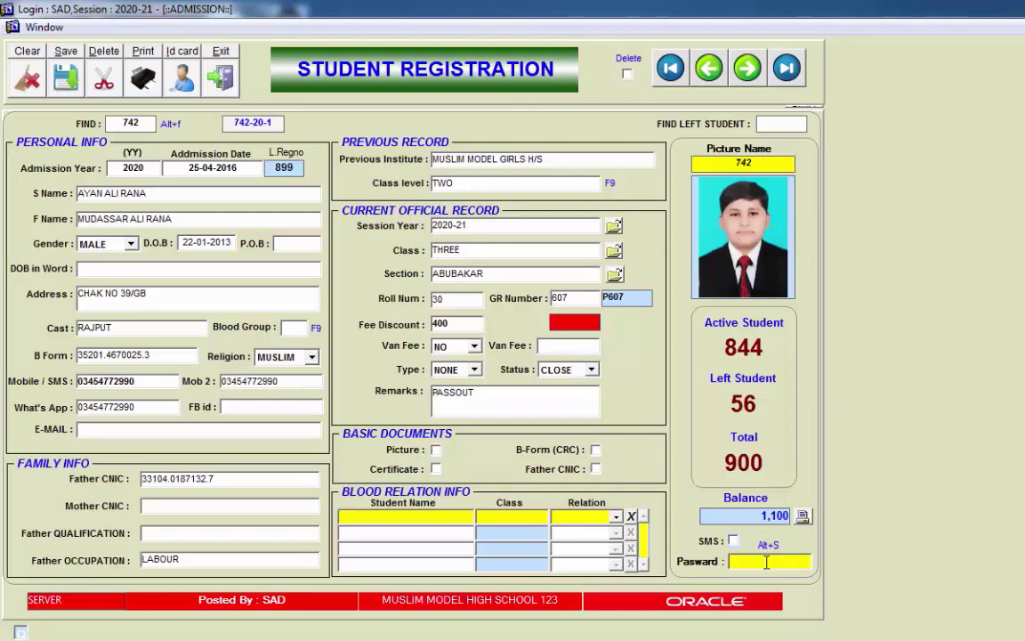
{"action": "type", "text": "***"}
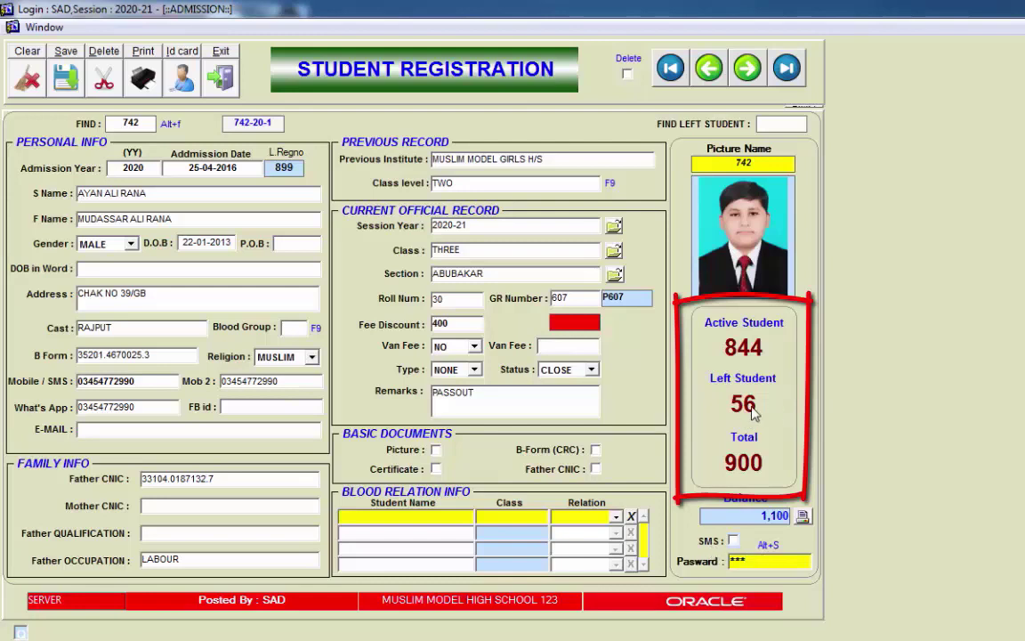
{"action": "key", "text": "F10"}
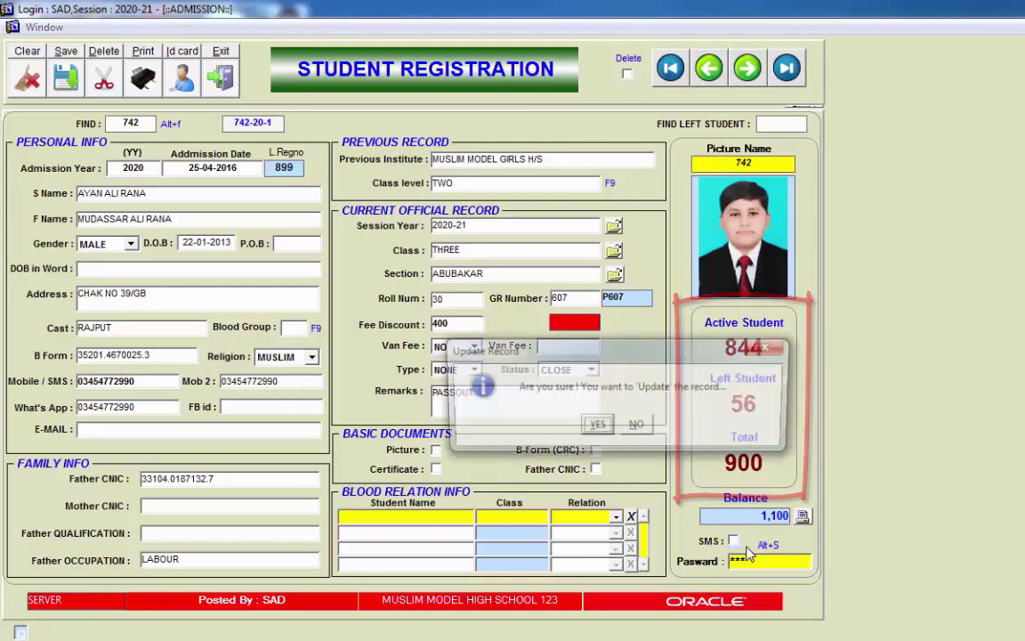
{"action": "key", "text": "Return"}
{"action": "key", "text": "Return"}
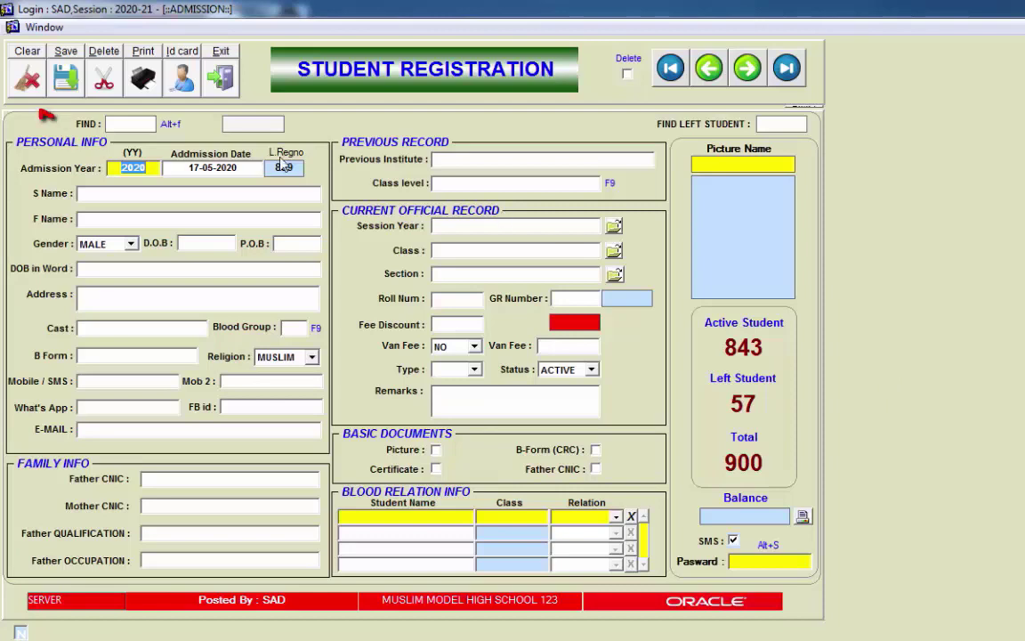
{"action": "left_click", "coordinate": [129, 124]}
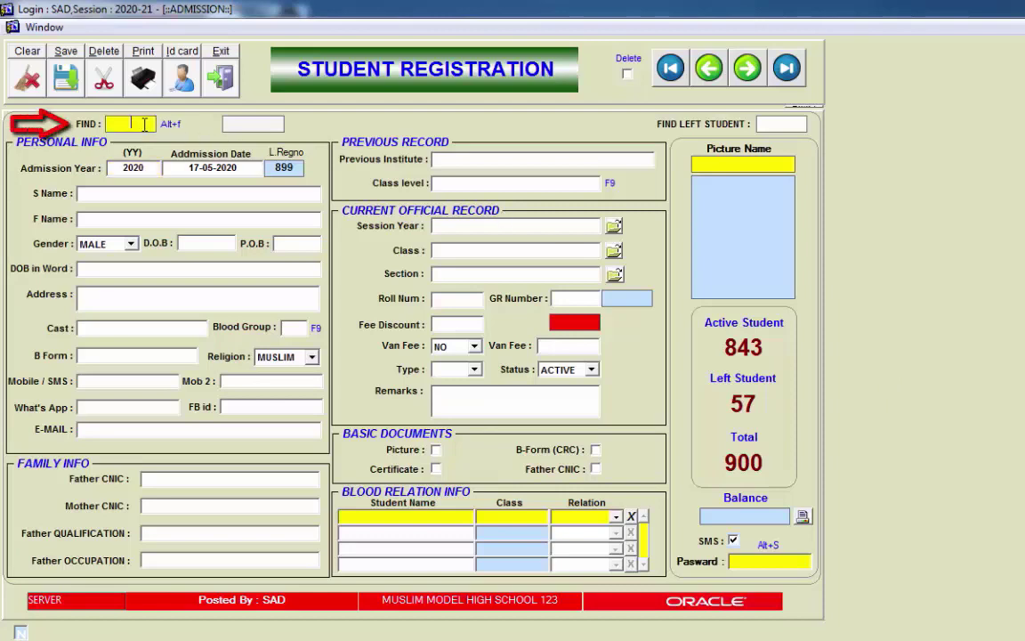
Step: Find the student in the left-student list and load their record
{"action": "left_click", "coordinate": [771, 124]}
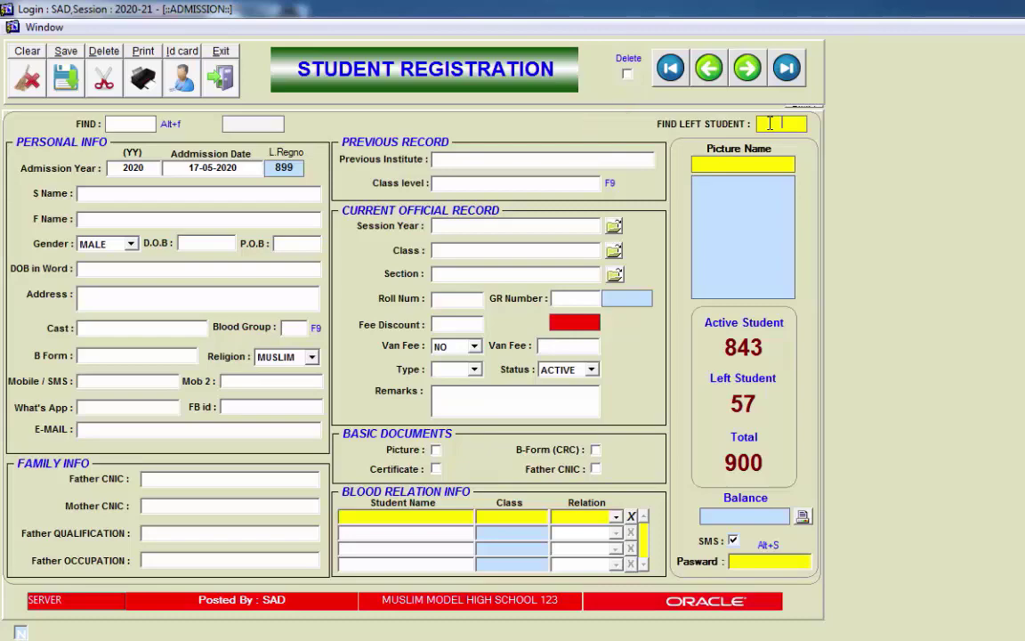
{"action": "key", "text": "Return"}
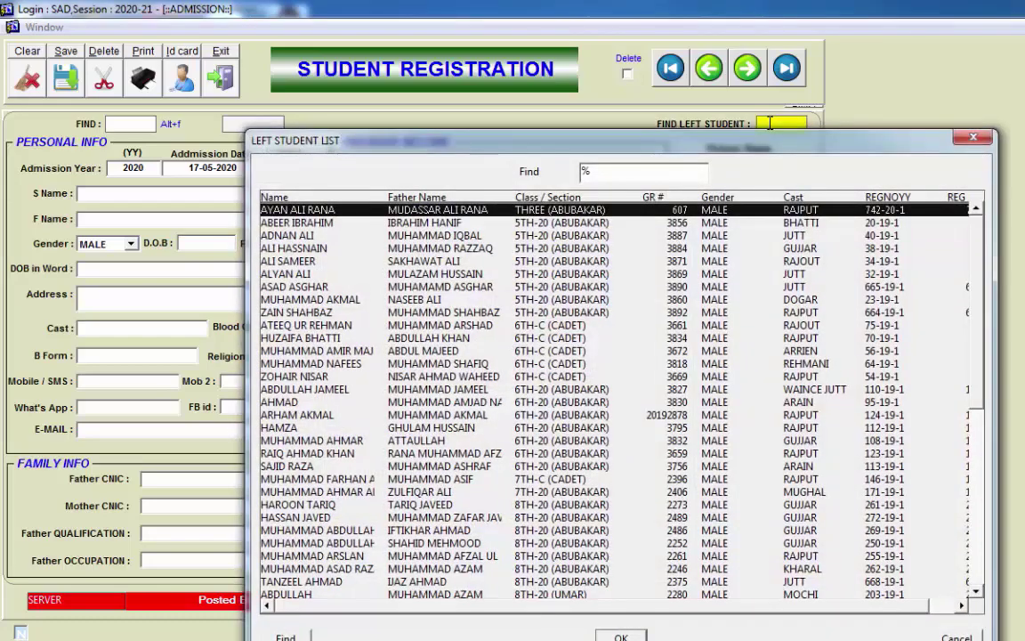
{"action": "key", "text": "Down"}
{"action": "key", "text": "Down"}
{"action": "key", "text": "Down"}
{"action": "key", "text": "Down"}
{"action": "key", "text": "Down"}
{"action": "key", "text": "Down"}
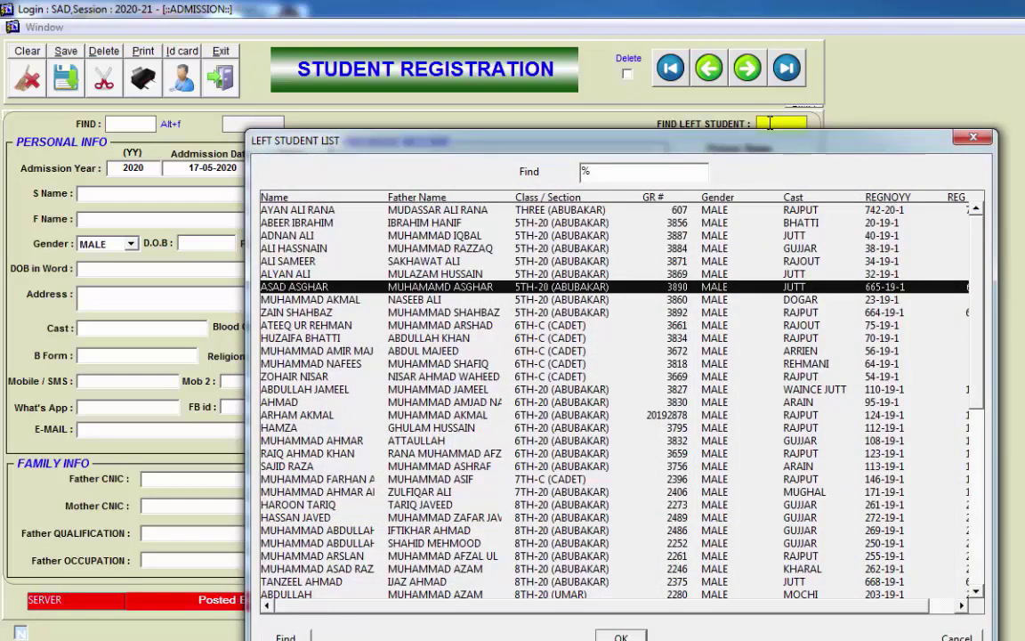
{"action": "key", "text": "Up"}
{"action": "key", "text": "Up"}
{"action": "key", "text": "Return"}
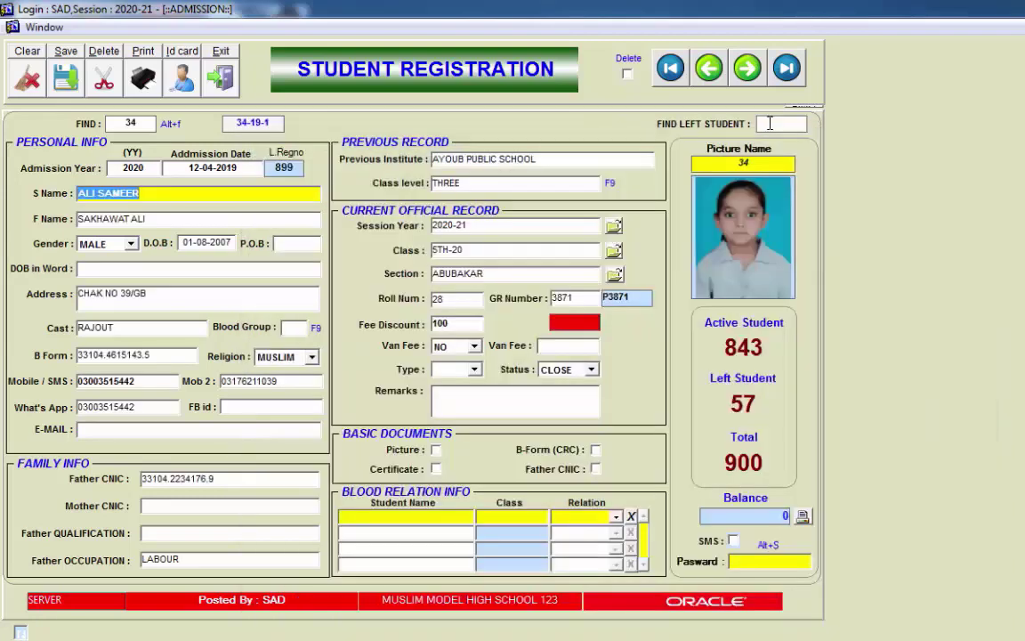
Step: Set Status to ACTIVE and save with the password, confirming the update
{"action": "left_click", "coordinate": [565, 370]}
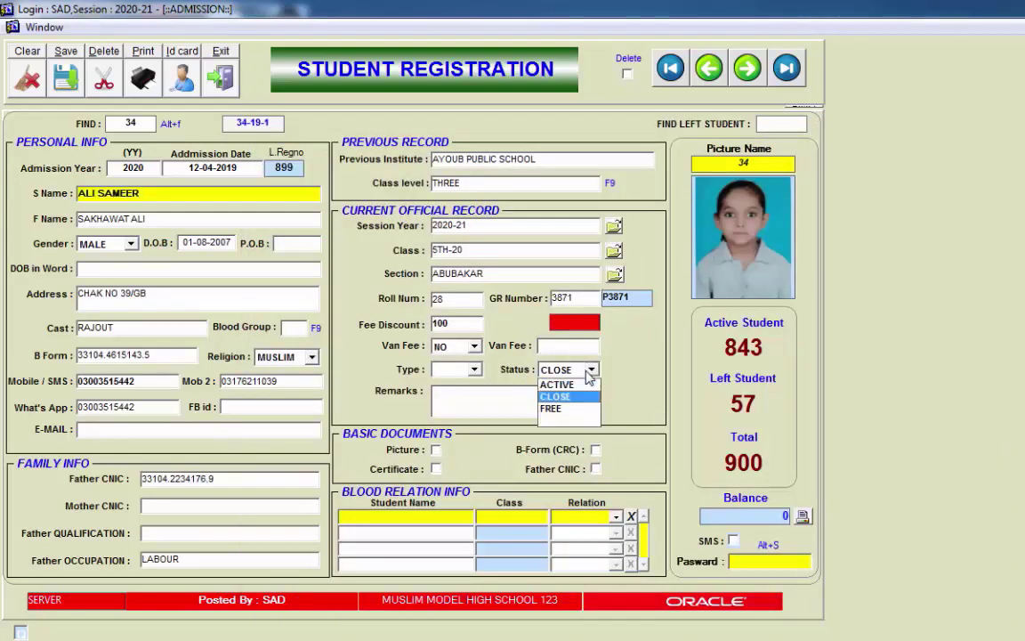
{"action": "left_click", "coordinate": [558, 385]}
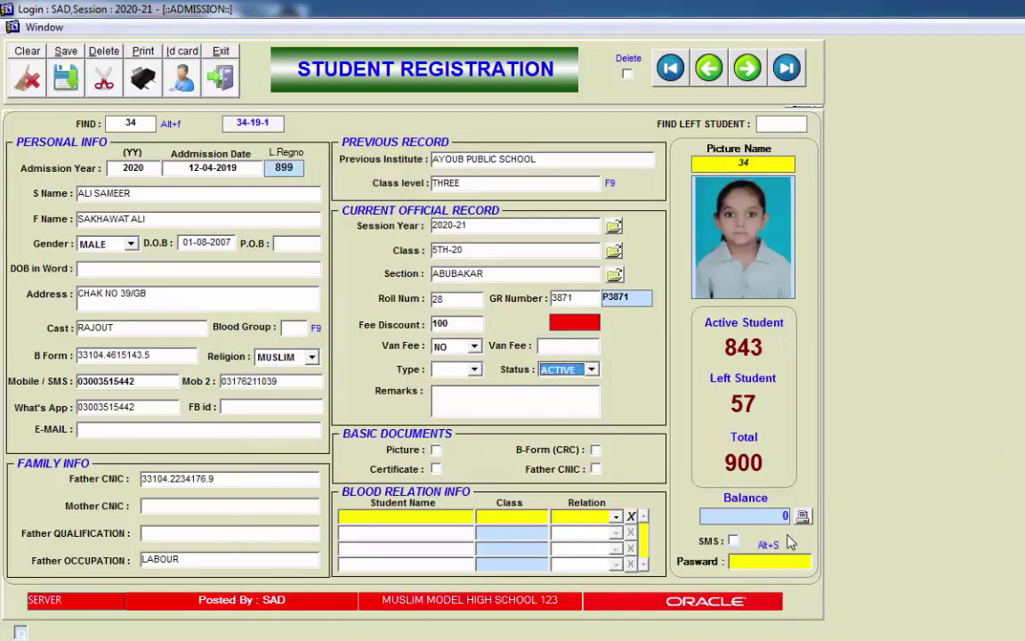
{"action": "type", "text": "***"}
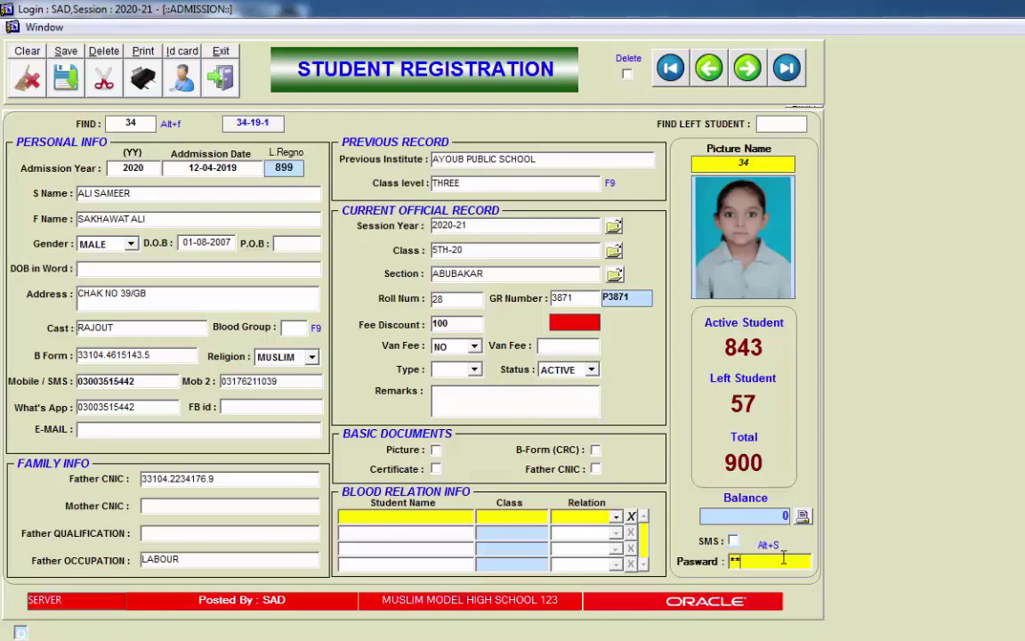
{"action": "key", "text": "alt+s"}
{"action": "key", "text": "Return"}
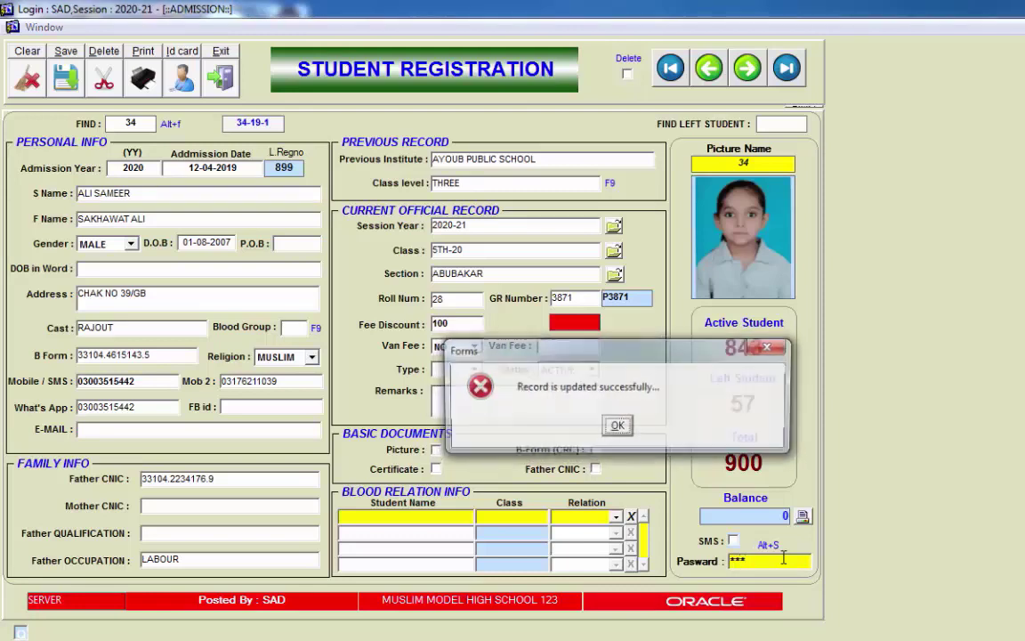
{"action": "key", "text": "Return"}
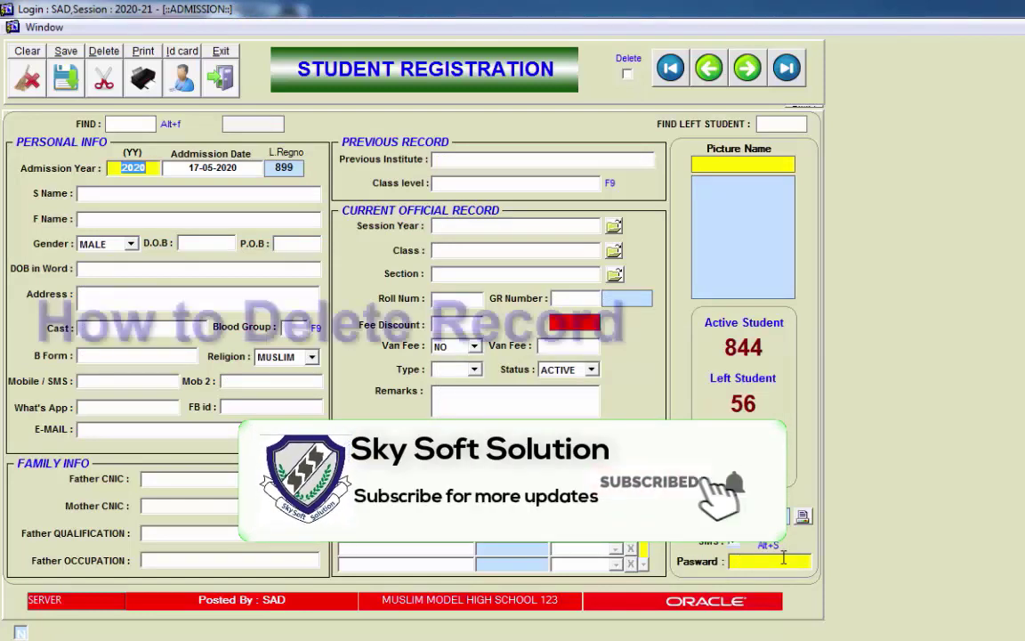
Step: Go to the second-to-last record (898), tick Delete, and delete it using the password
{"action": "left_click", "coordinate": [786, 70]}
{"action": "left_click", "coordinate": [710, 71]}
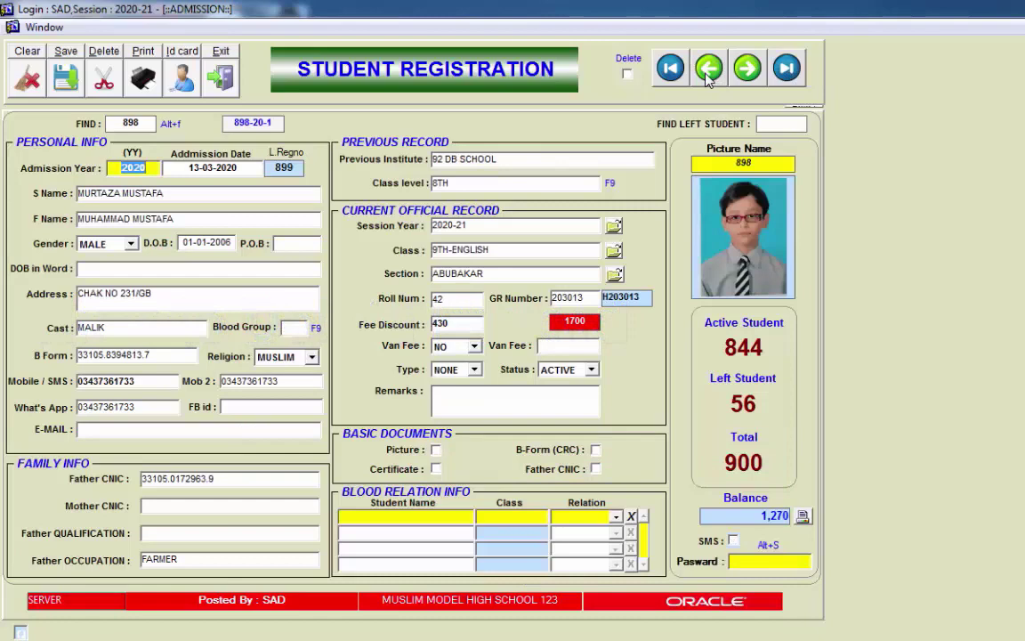
{"action": "left_click", "coordinate": [628, 74]}
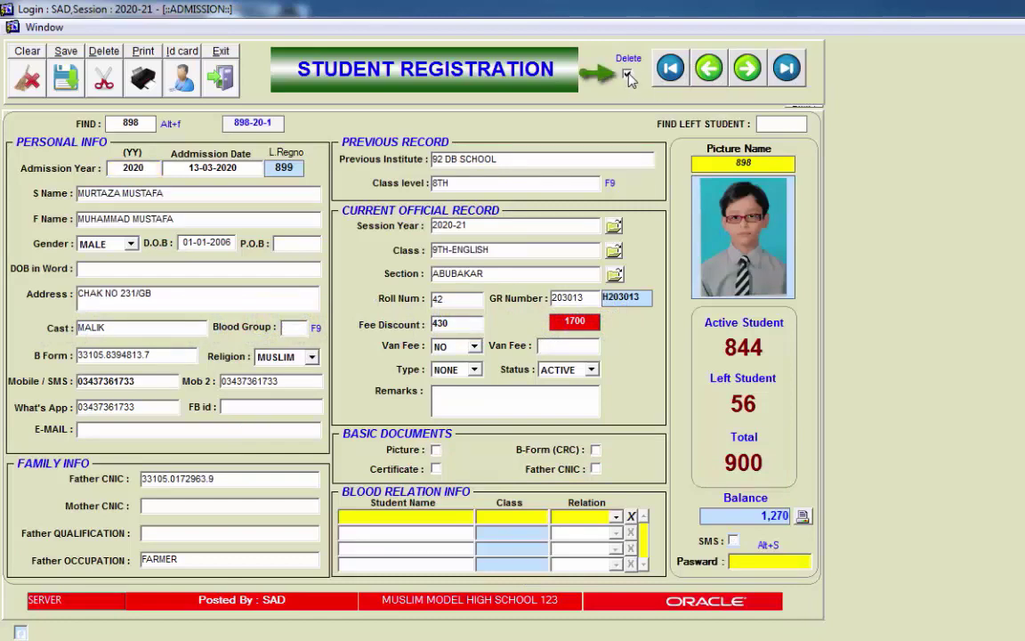
{"action": "left_click", "coordinate": [627, 75]}
{"action": "left_click", "coordinate": [628, 75]}
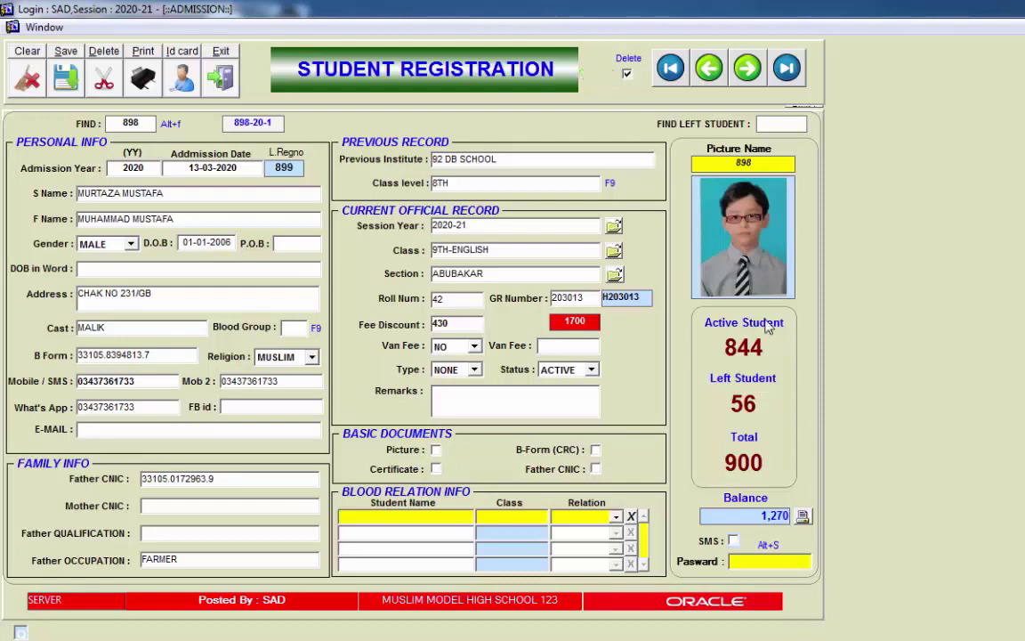
{"action": "left_click", "coordinate": [771, 561]}
{"action": "type", "text": "***"}
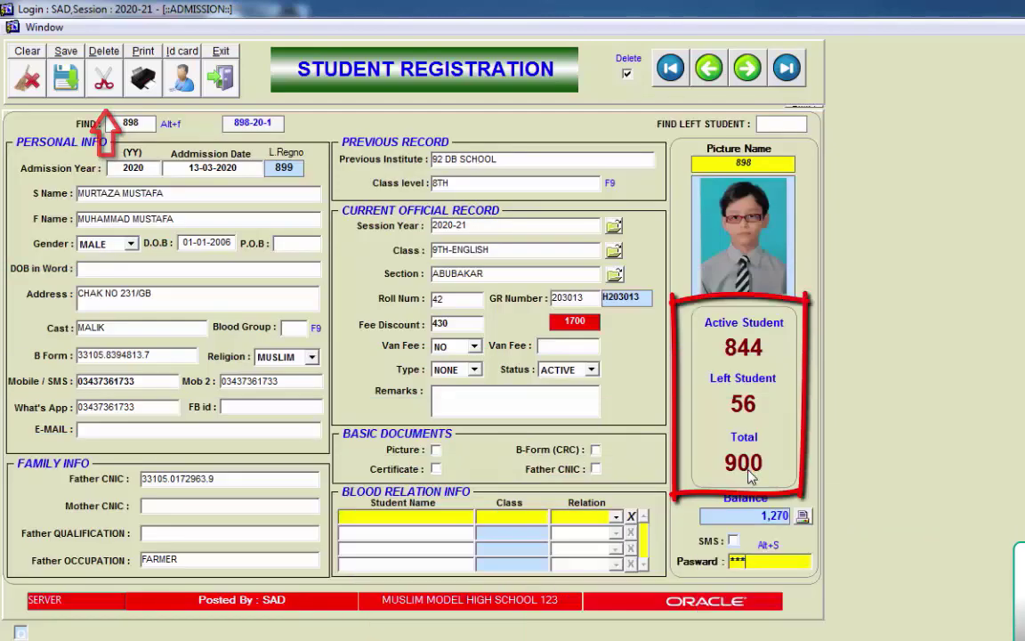
{"action": "left_click", "coordinate": [104, 77]}
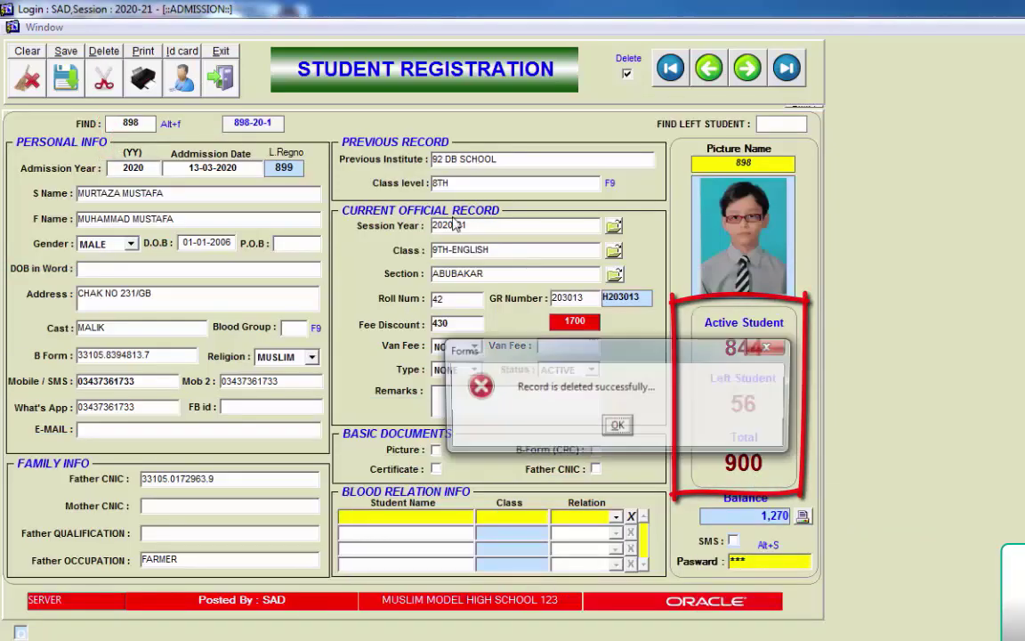
{"action": "left_click", "coordinate": [618, 426]}
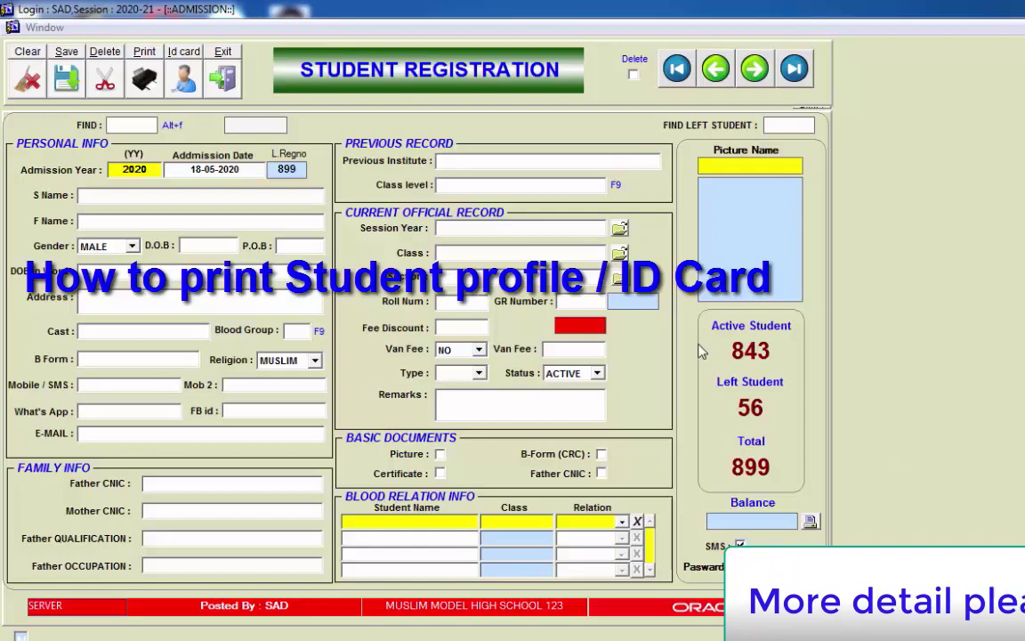
Step: Load the first student from the Students List (record 833) into the form
{"action": "left_click", "coordinate": [127, 122]}
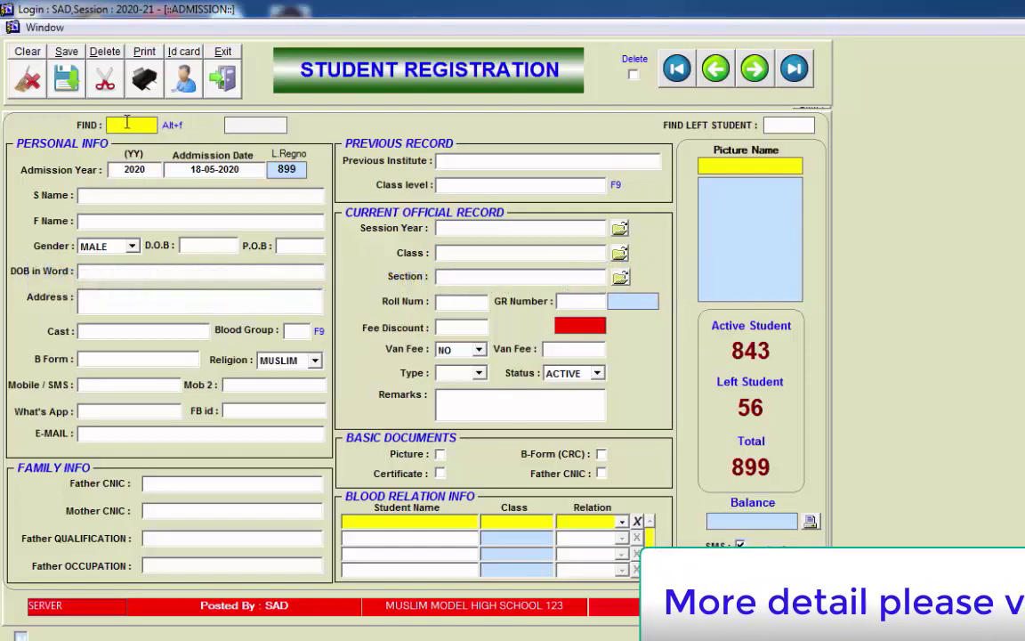
{"action": "key", "text": "Return"}
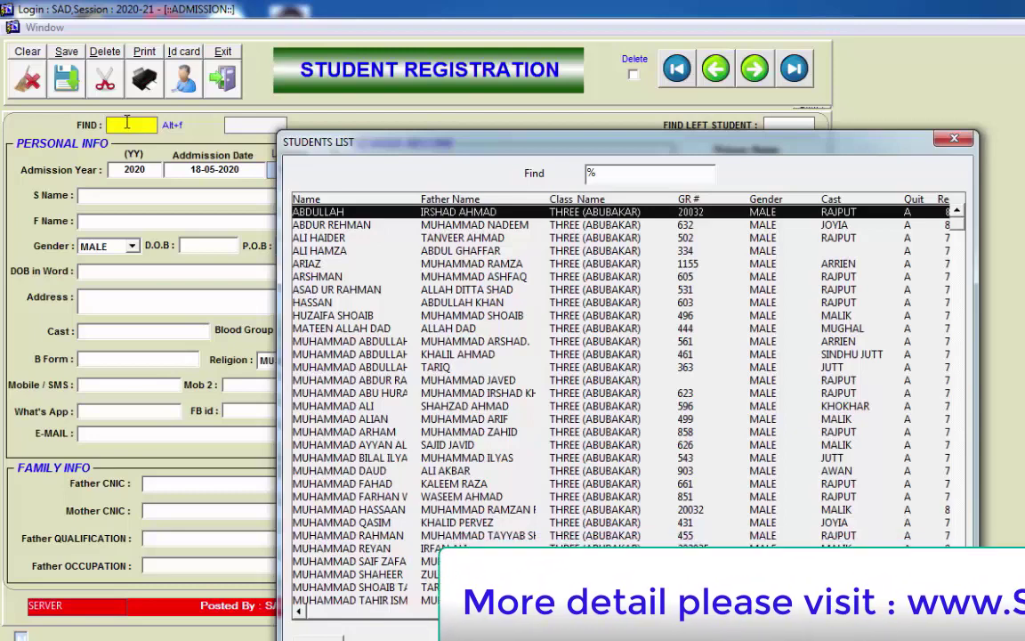
{"action": "key", "text": "Return"}
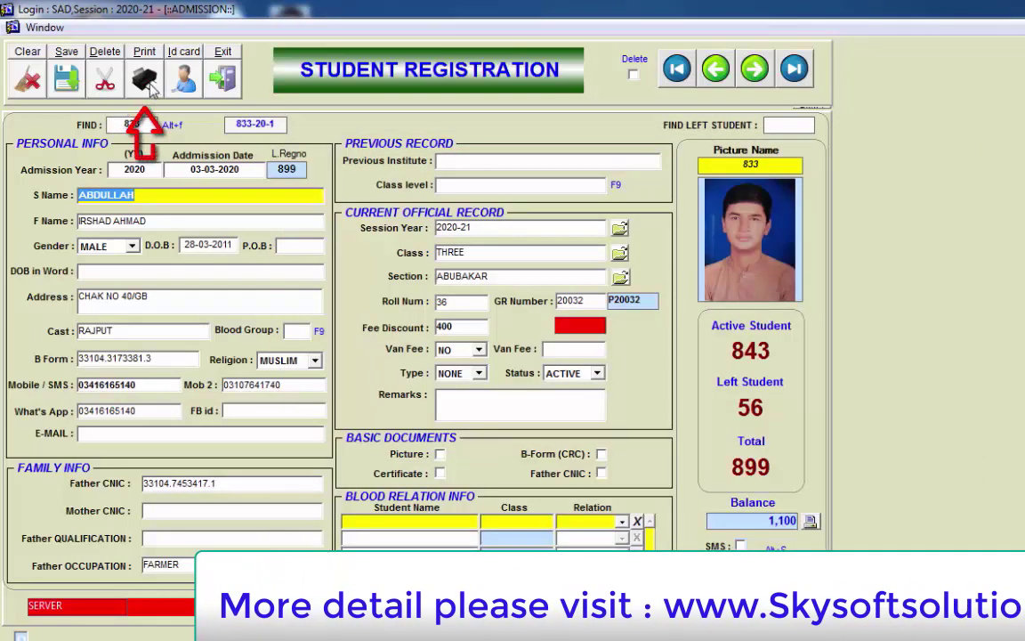
Step: Preview the student's printed admission form, then close the previewer
{"action": "left_click", "coordinate": [145, 82]}
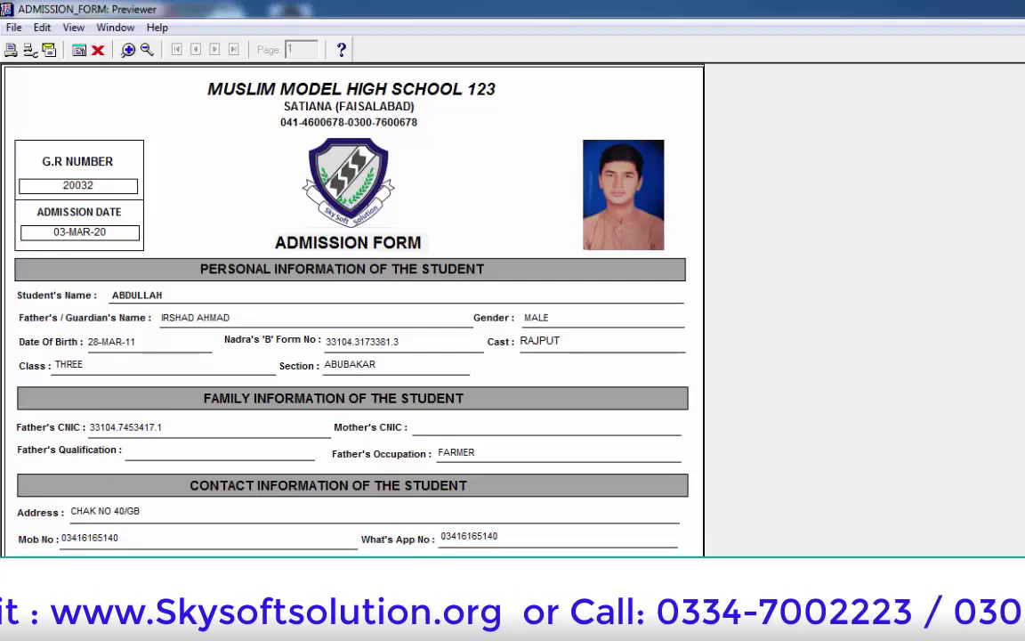
{"action": "scroll", "coordinate": [356, 312], "scroll_direction": "down", "scroll_amount": 5}
{"action": "scroll", "coordinate": [356, 312], "scroll_direction": "up", "scroll_amount": 5}
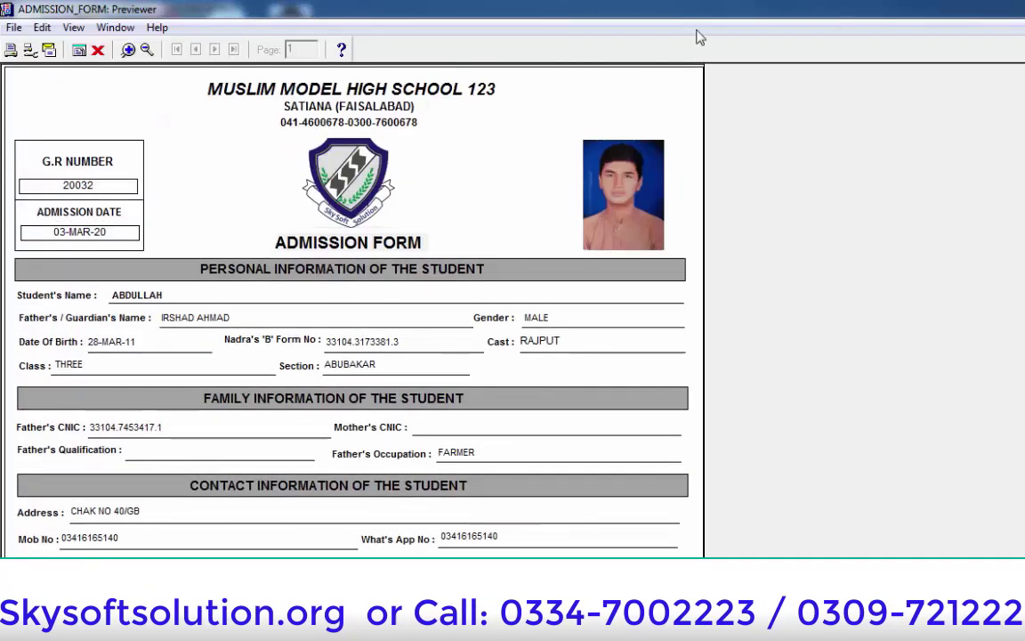
{"action": "left_click", "coordinate": [98, 49]}
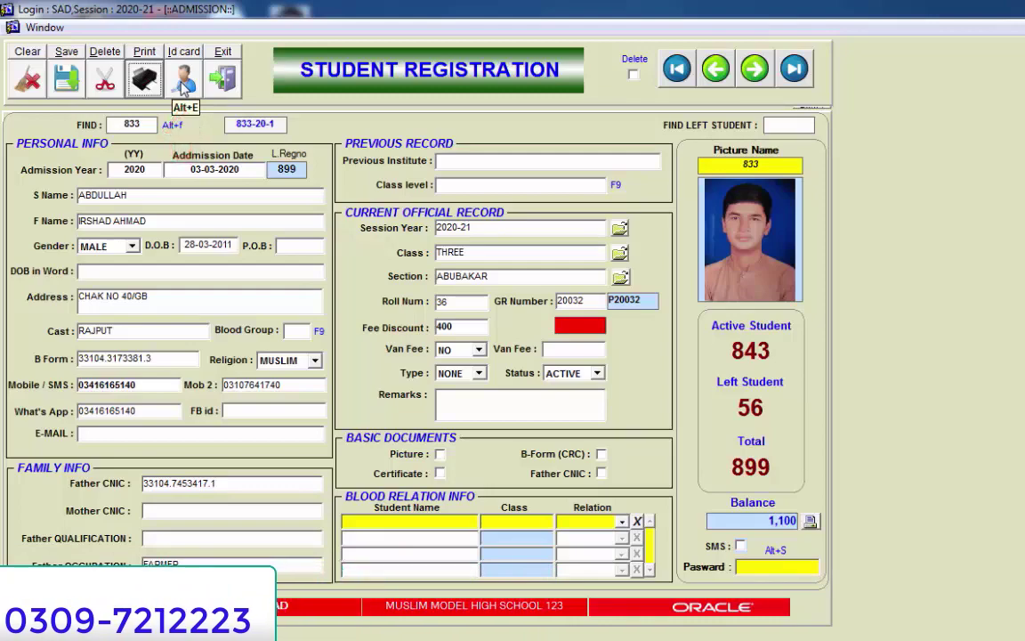
{"action": "left_click", "coordinate": [184, 82]}
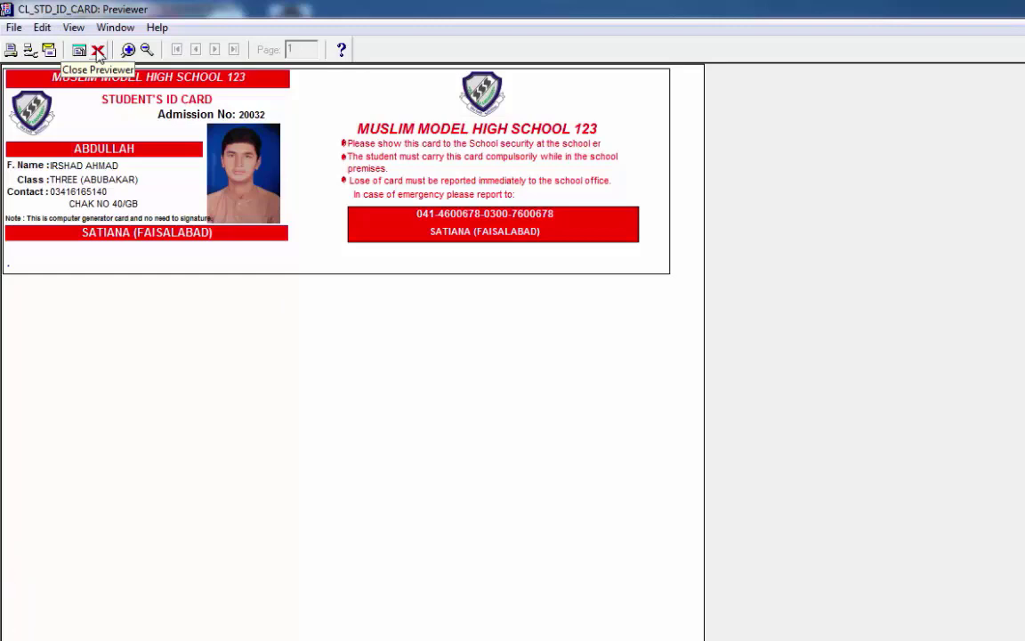
{"action": "left_click", "coordinate": [97, 51]}
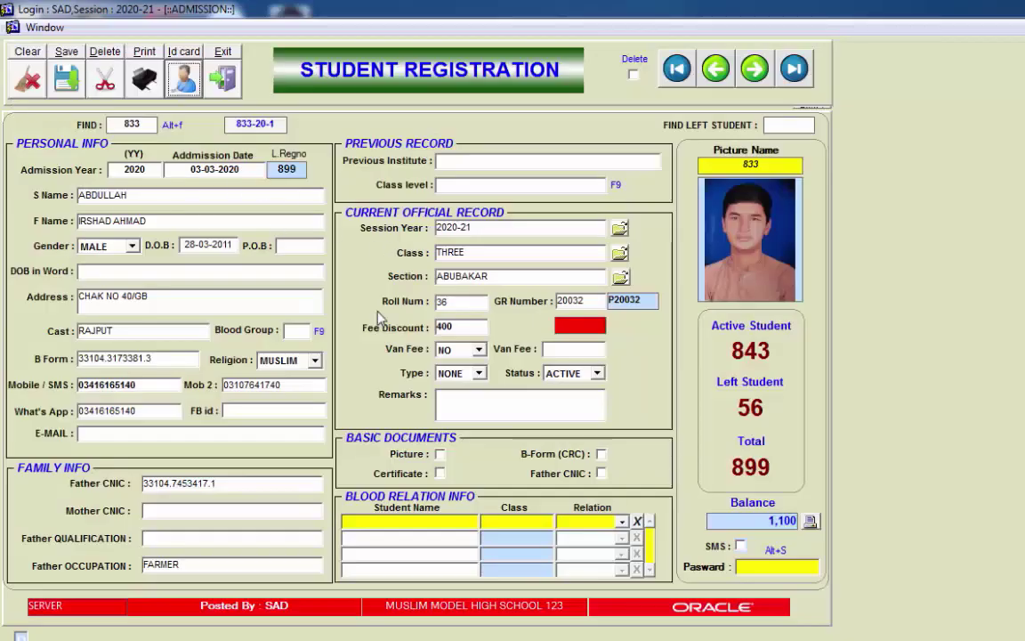
Step: Clear the form and select class THREE, section ABUBAKAR from the lookup lists
{"action": "left_click", "coordinate": [31, 95]}
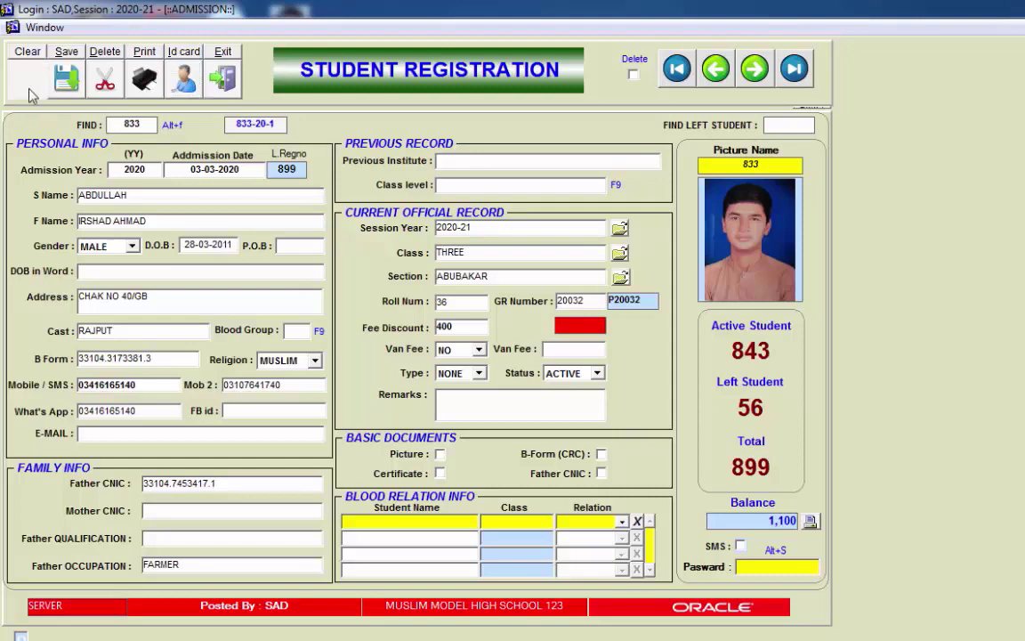
{"action": "left_click", "coordinate": [451, 255]}
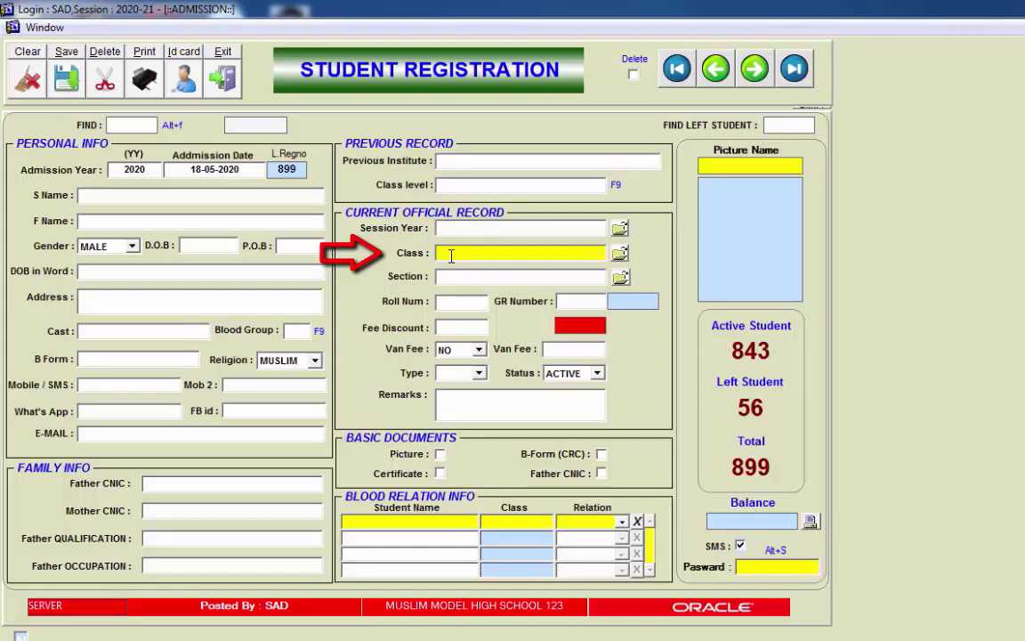
{"action": "key", "text": "F9"}
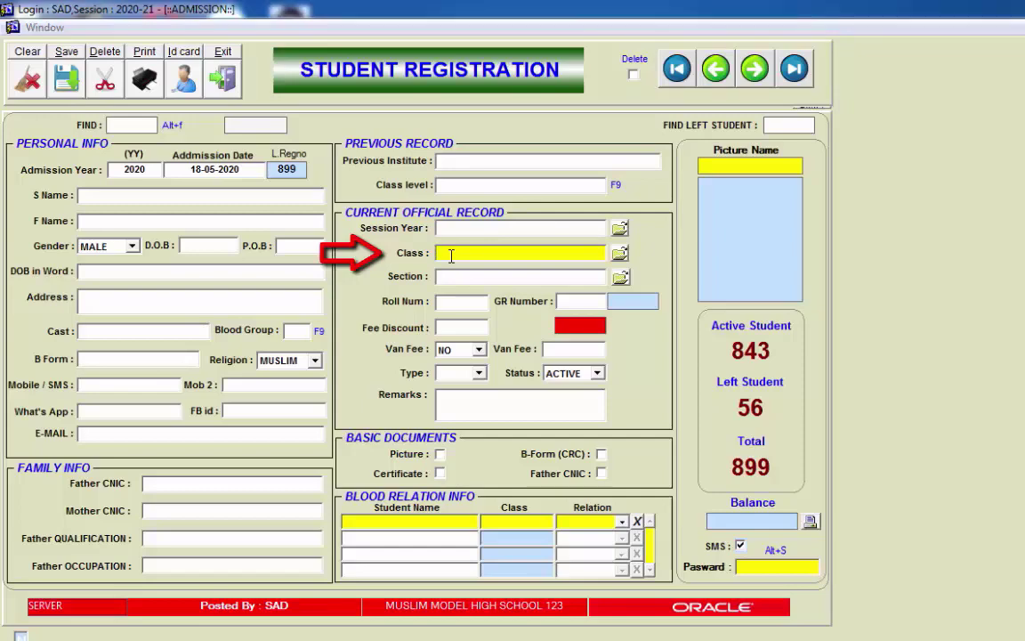
{"action": "key", "text": "Down"}
{"action": "key", "text": "Up"}
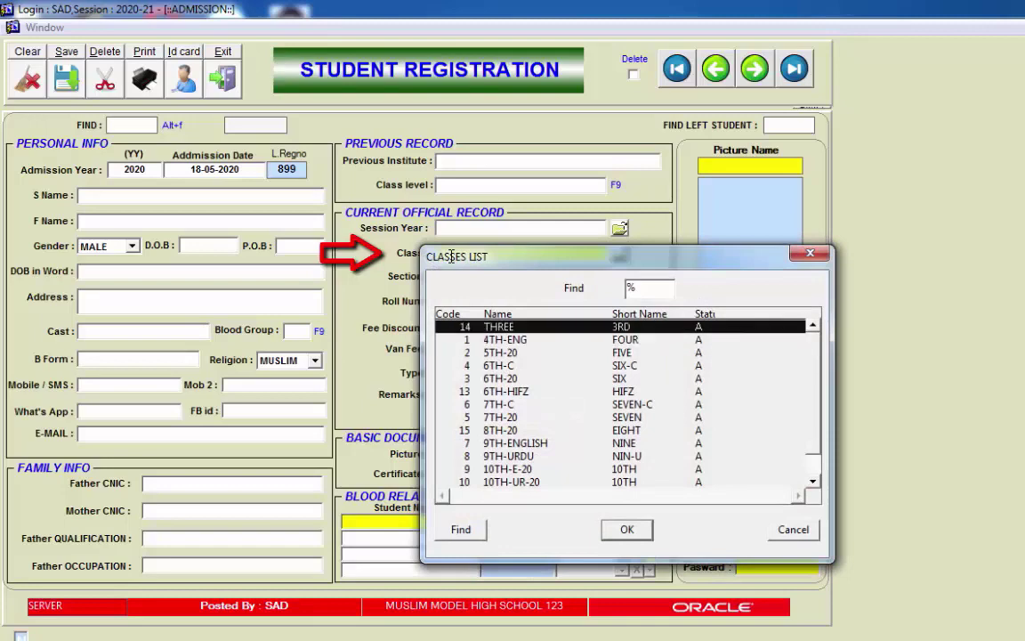
{"action": "key", "text": "Return"}
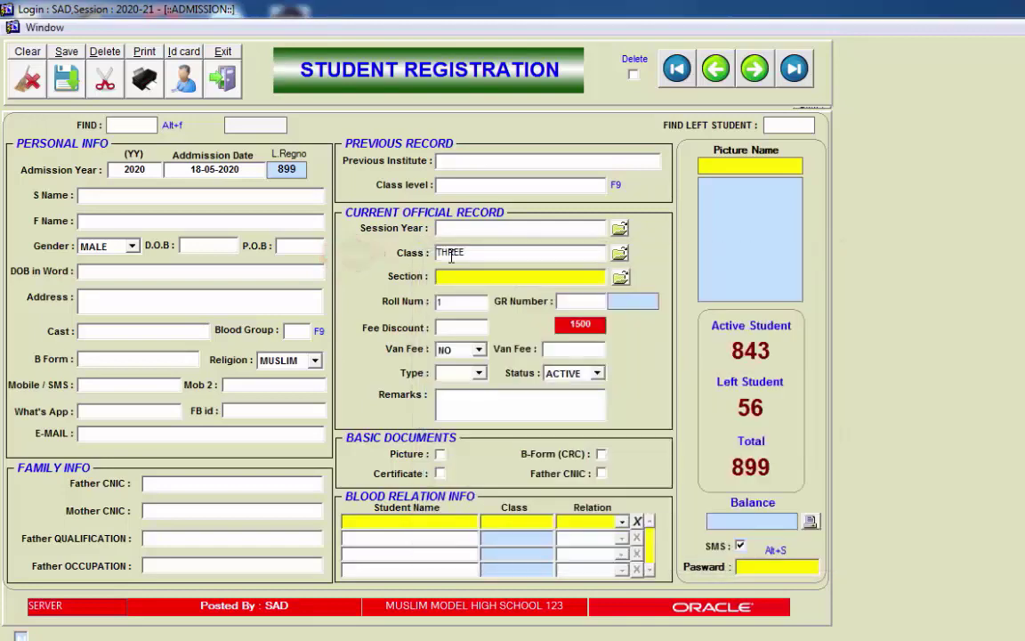
{"action": "key", "text": "F9"}
{"action": "key", "text": "Down"}
{"action": "key", "text": "Up"}
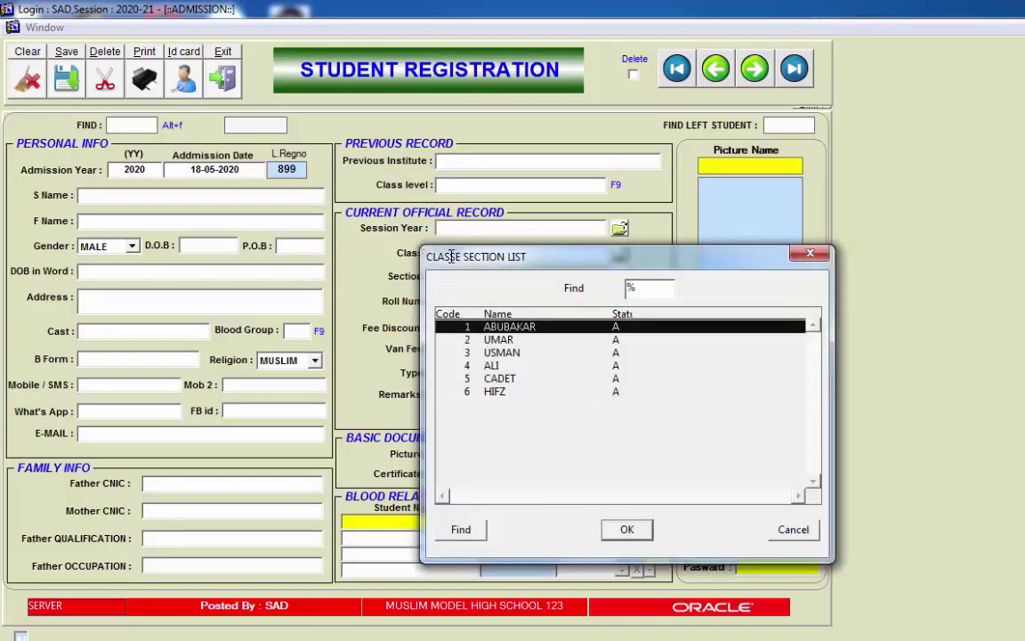
{"action": "key", "text": "Return"}
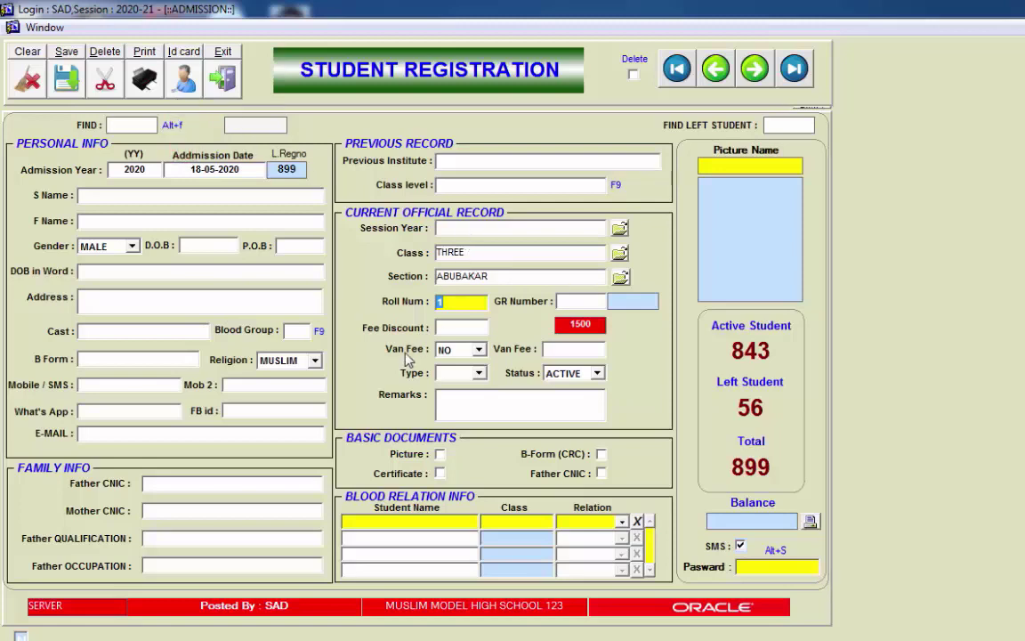
{"action": "left_click", "coordinate": [534, 278]}
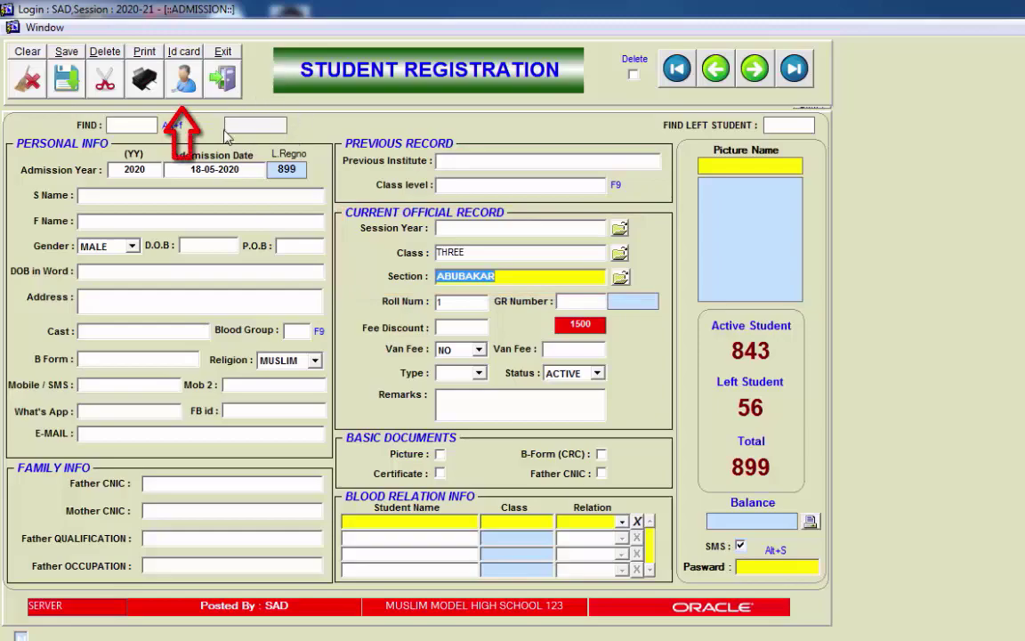
Step: Preview ID cards for the whole class, paging through to page 3
{"action": "left_click", "coordinate": [183, 82]}
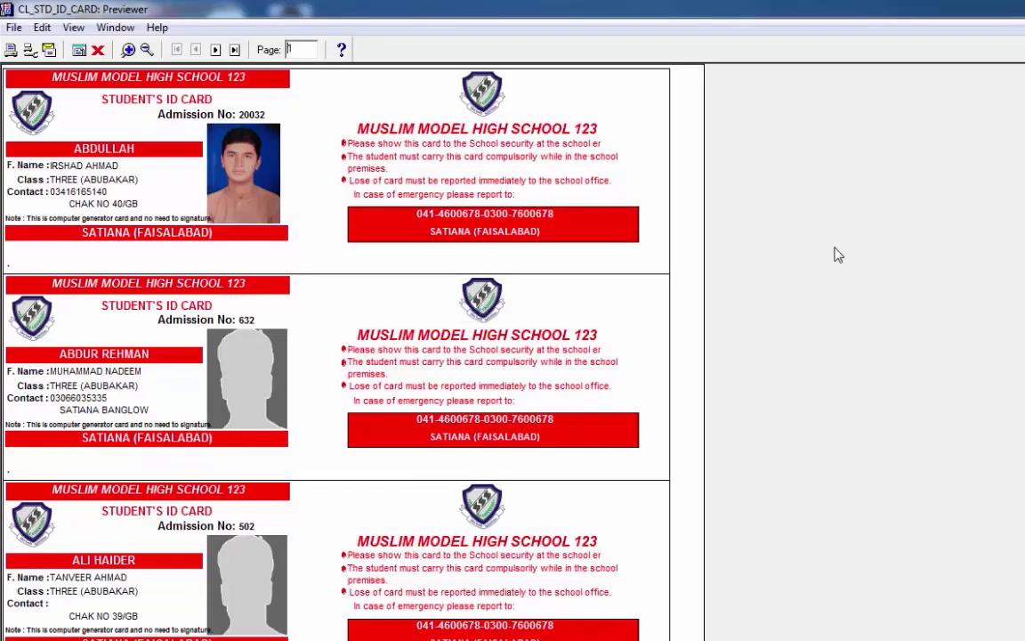
{"action": "scroll", "coordinate": [335, 347], "scroll_direction": "down", "scroll_amount": 5}
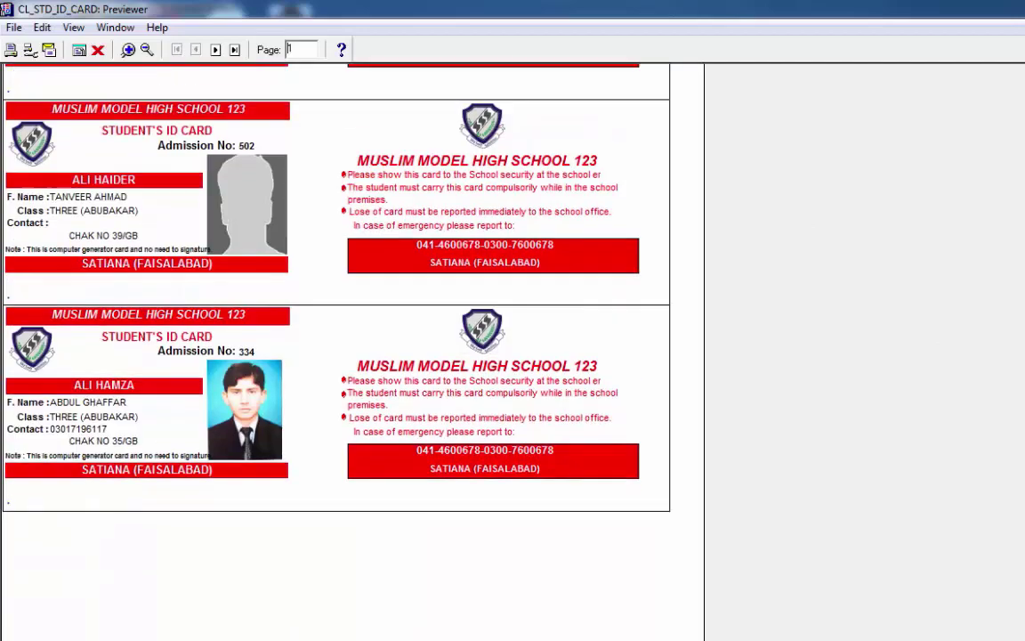
{"action": "scroll", "coordinate": [334, 348], "scroll_direction": "up", "scroll_amount": 5}
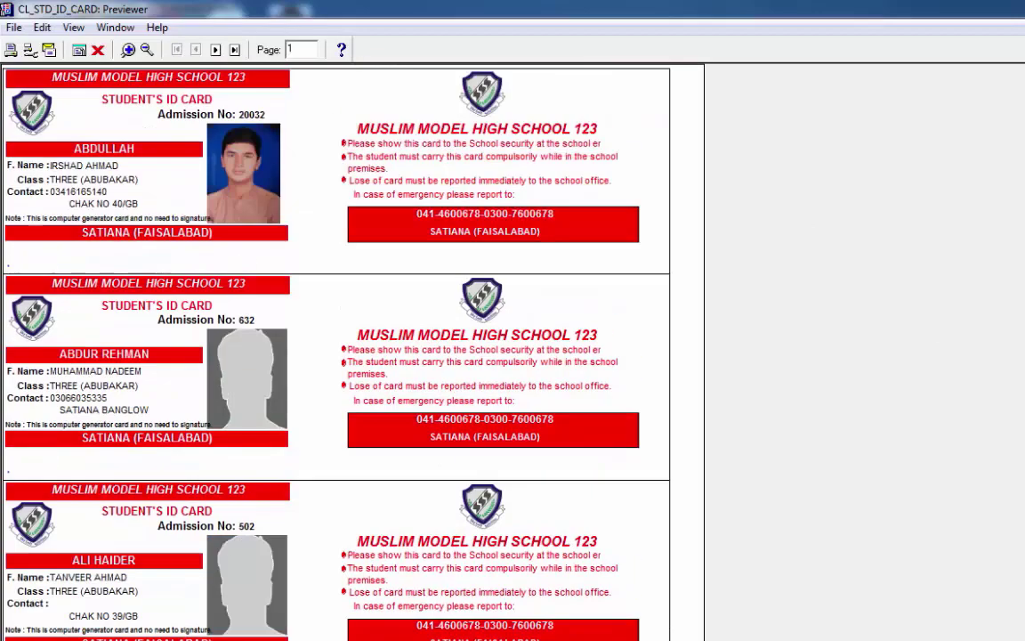
{"action": "left_click", "coordinate": [215, 51]}
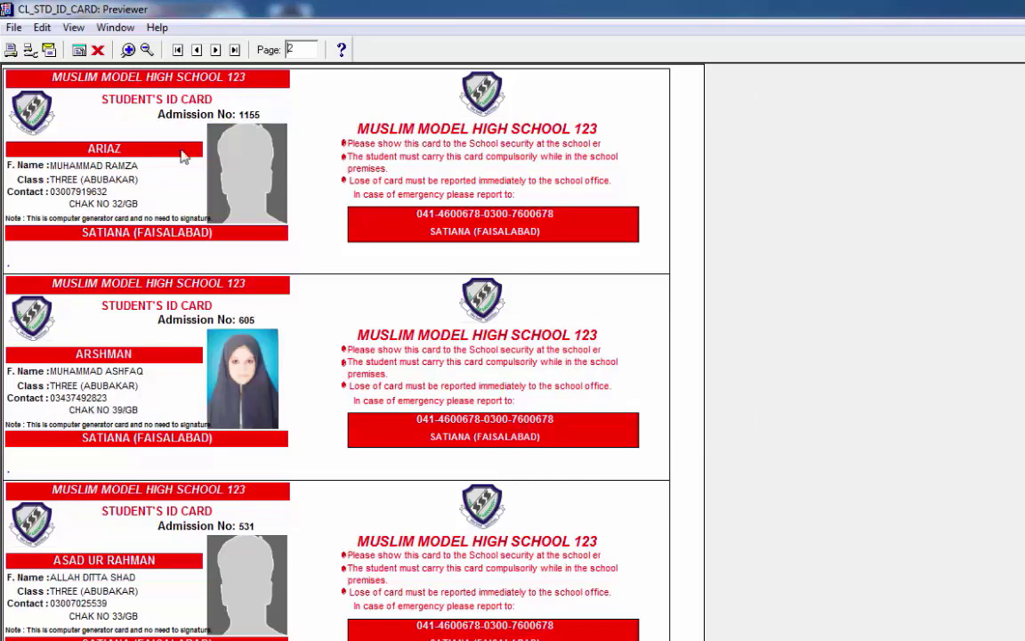
{"action": "scroll", "coordinate": [339, 356], "scroll_direction": "down", "scroll_amount": 5}
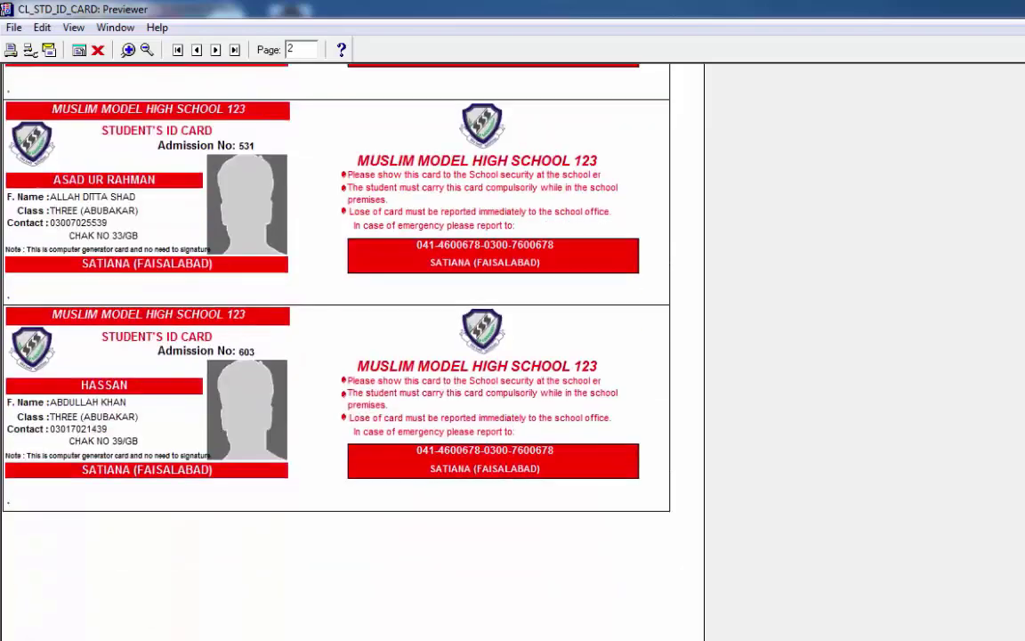
{"action": "scroll", "coordinate": [338, 356], "scroll_direction": "up", "scroll_amount": 5}
{"action": "left_click", "coordinate": [215, 50]}
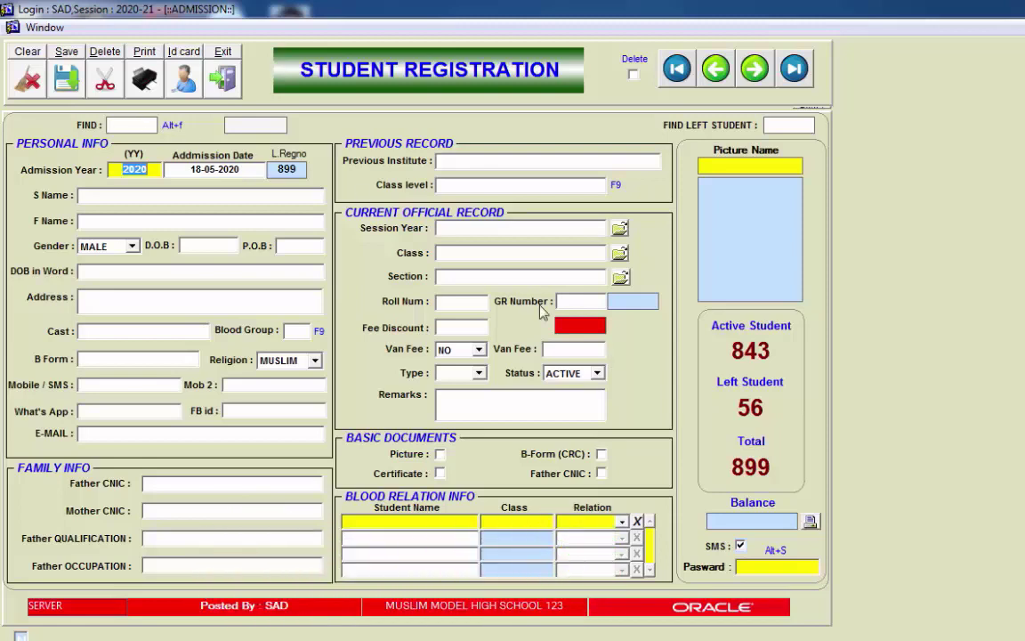
Step: Load a student from the Students List and set their status to FREE
{"action": "left_click", "coordinate": [146, 125]}
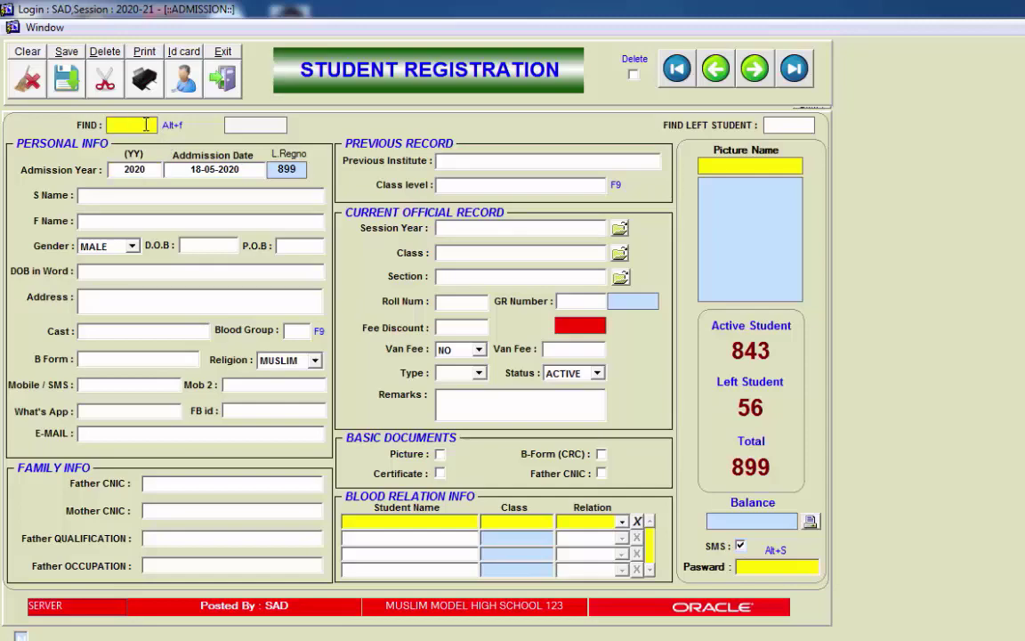
{"action": "key", "text": "Return"}
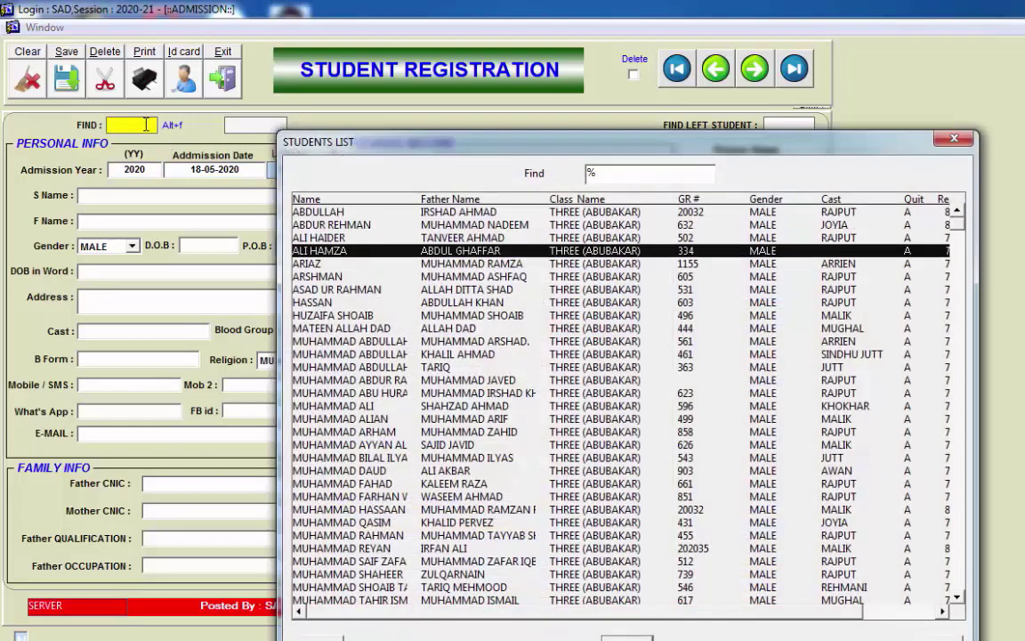
{"action": "key", "text": "Return"}
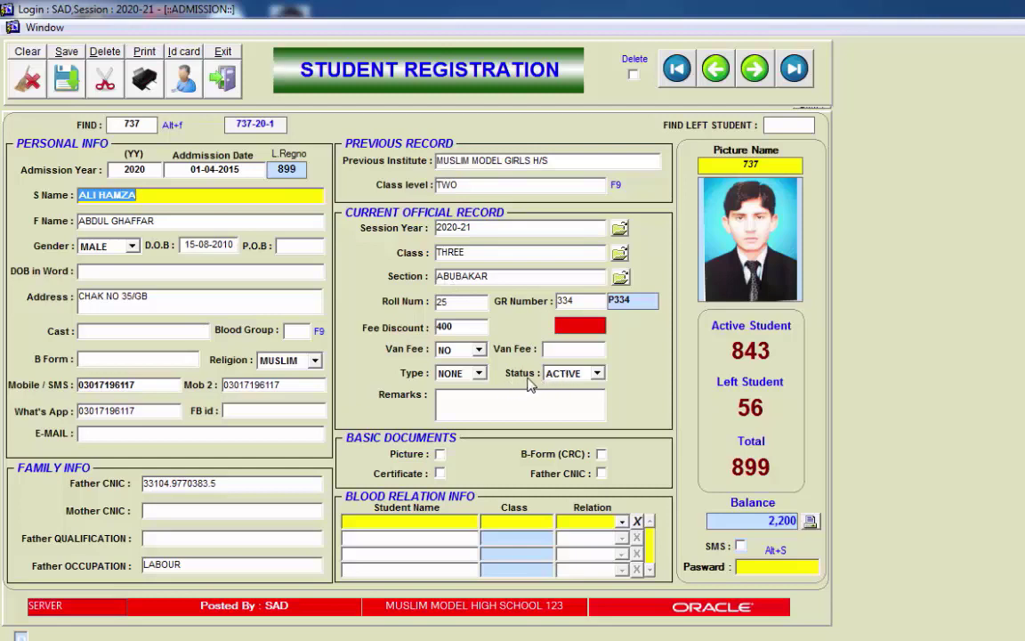
{"action": "left_click", "coordinate": [598, 373]}
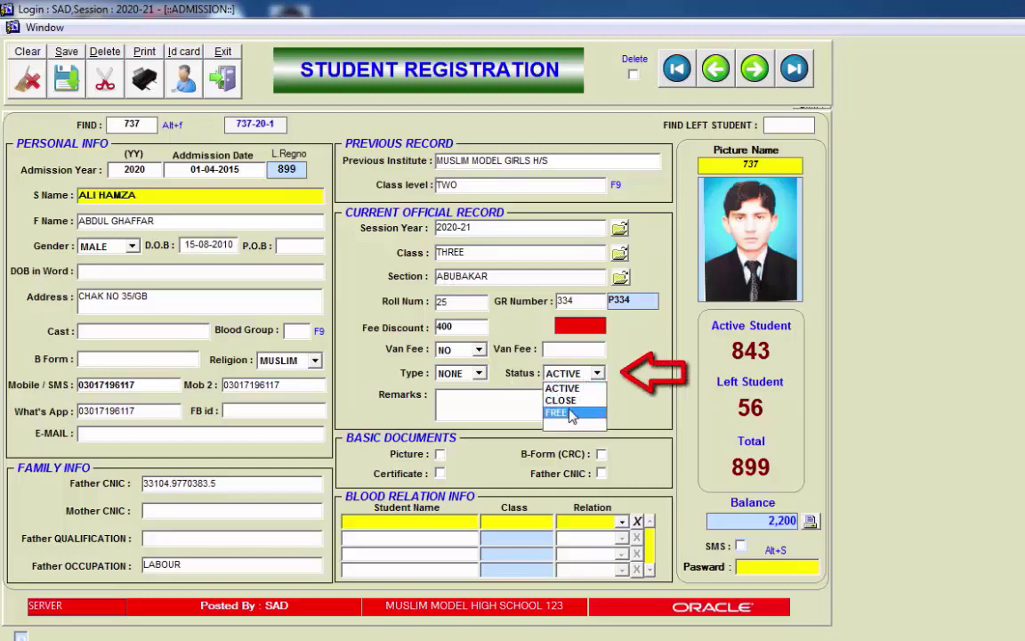
{"action": "left_click", "coordinate": [570, 414]}
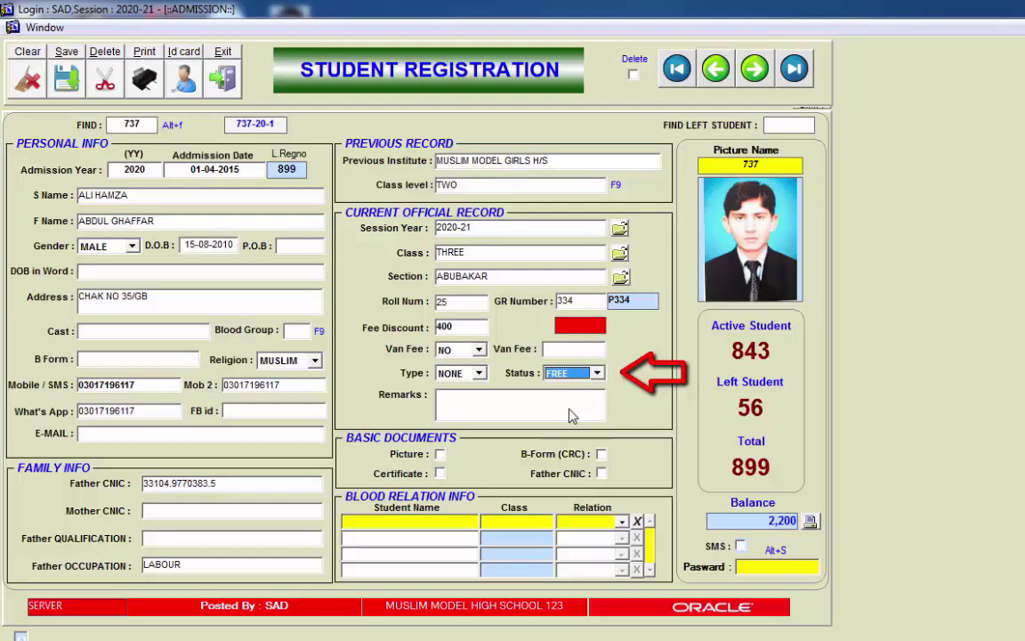
{"action": "left_click", "coordinate": [807, 569]}
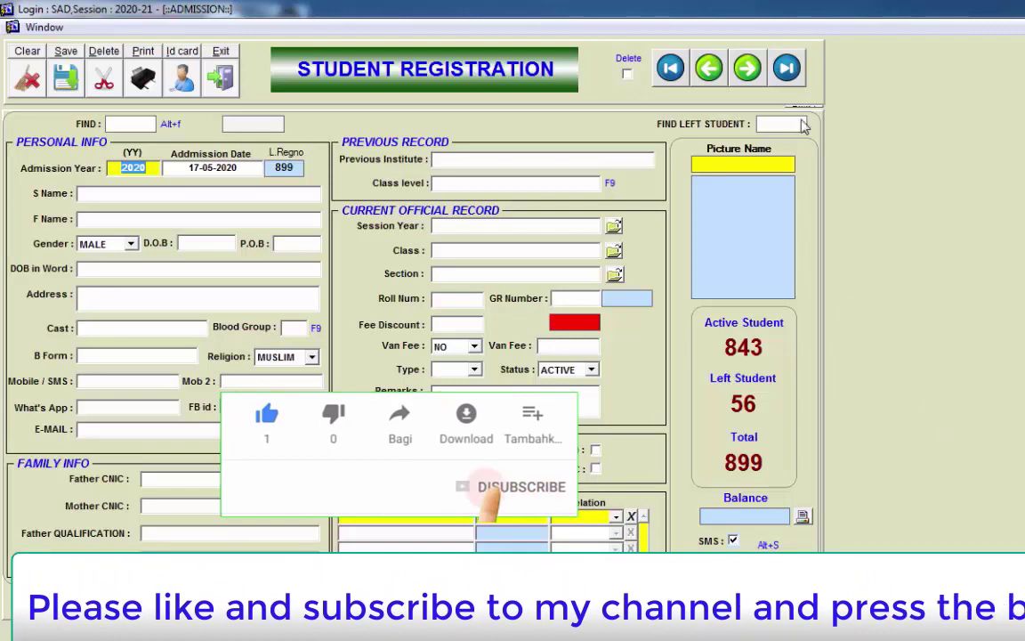
Step: Look up and load student record 899 by registration number
{"action": "key", "text": "alt+f"}
{"action": "type", "text": "899"}
{"action": "key", "text": "Return"}
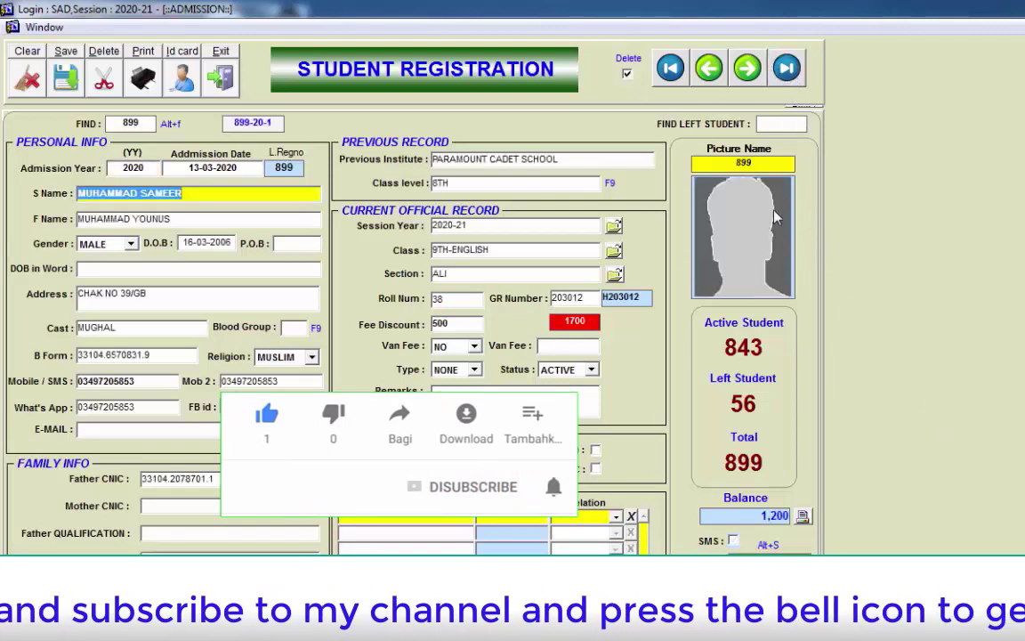